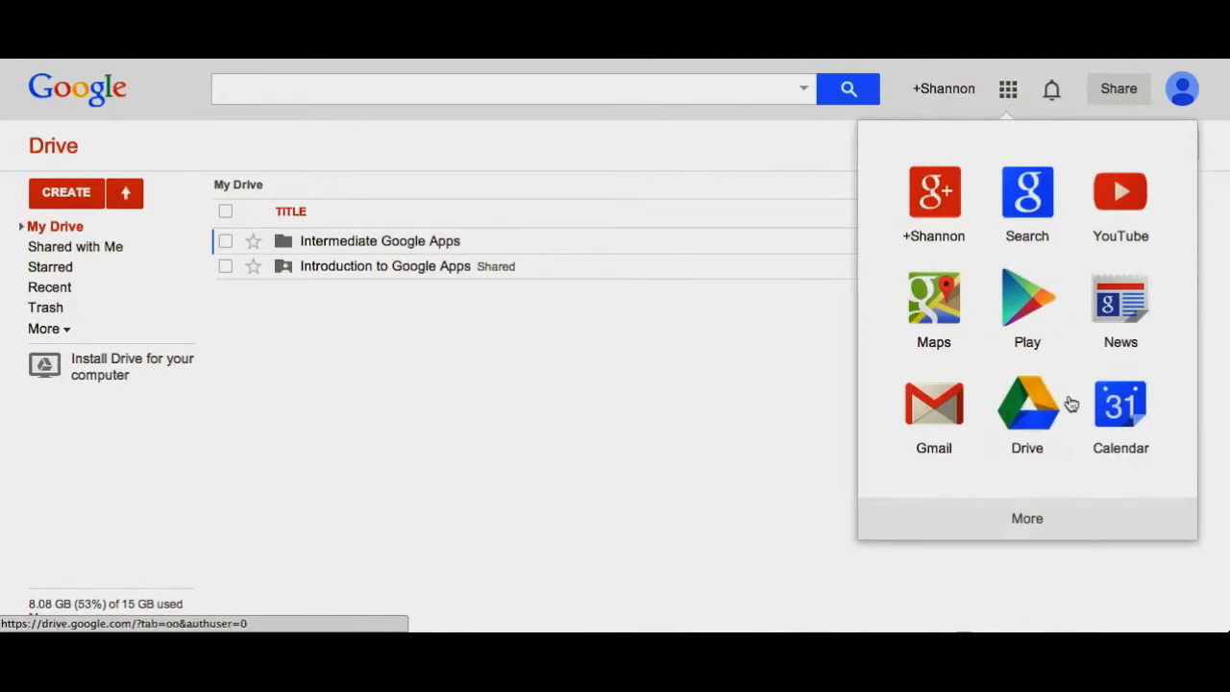
- Open Google Sites from Google's full product list and confirm the sign-in
{"action": "left_click", "coordinate": [1041, 528]}
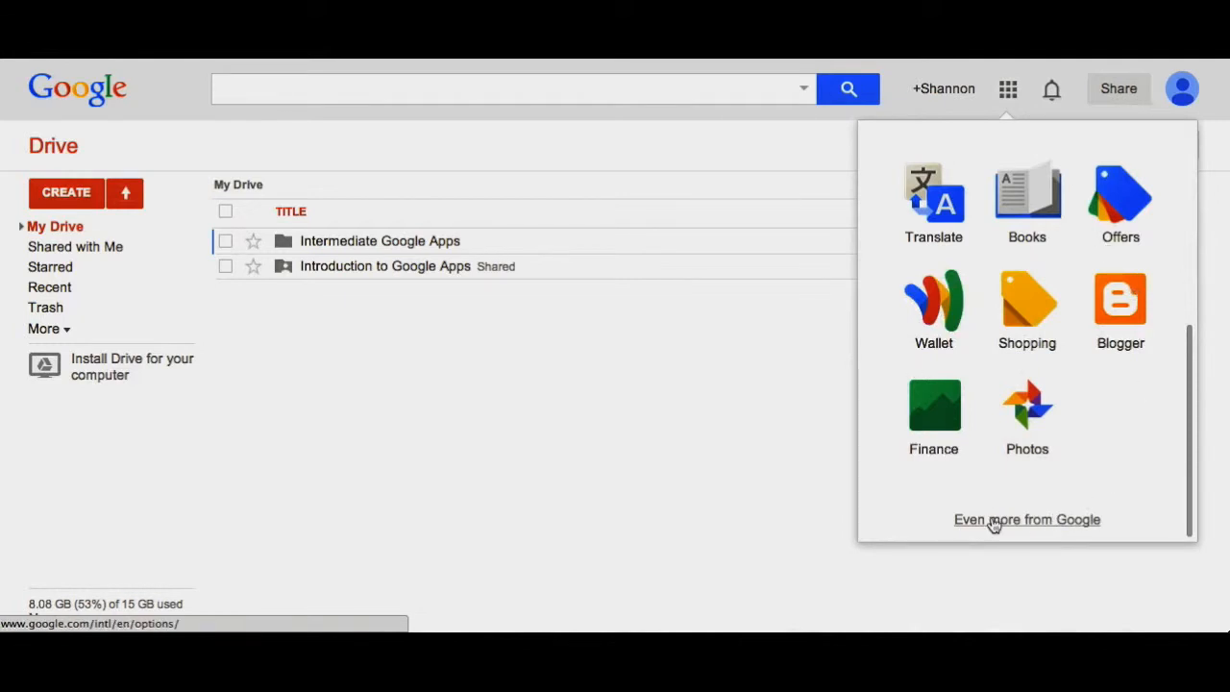
{"action": "left_click", "coordinate": [992, 524]}
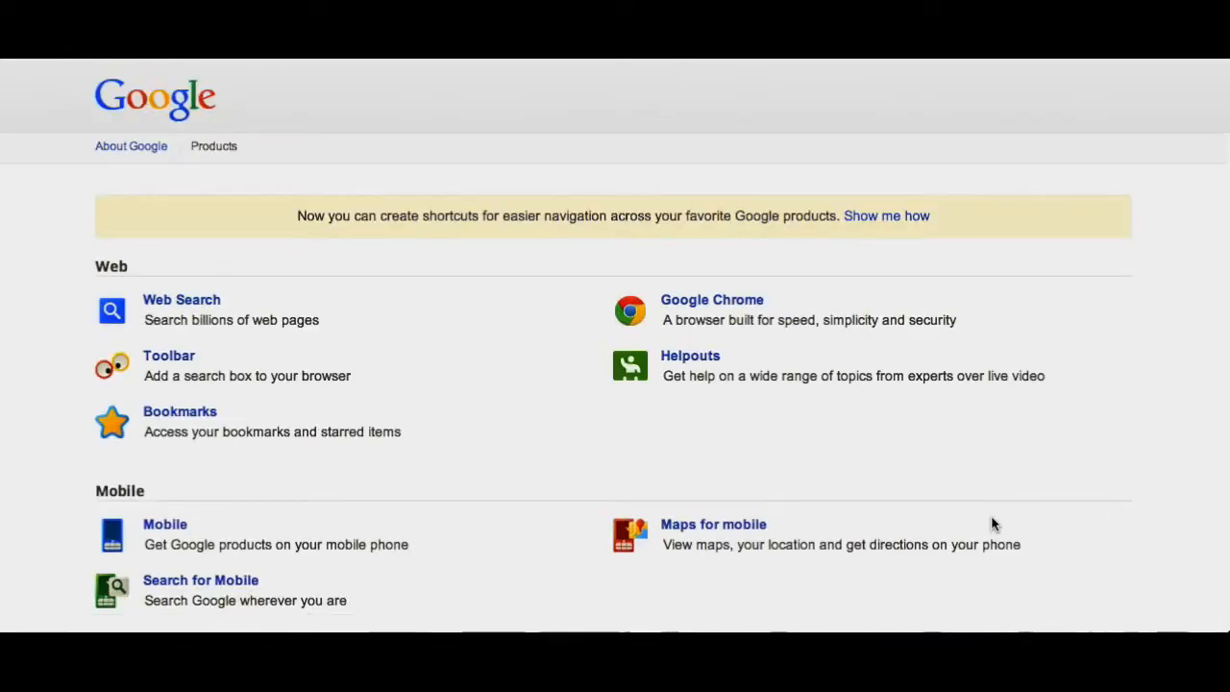
{"action": "scroll", "coordinate": [488, 462], "scroll_direction": "down", "scroll_amount": 10}
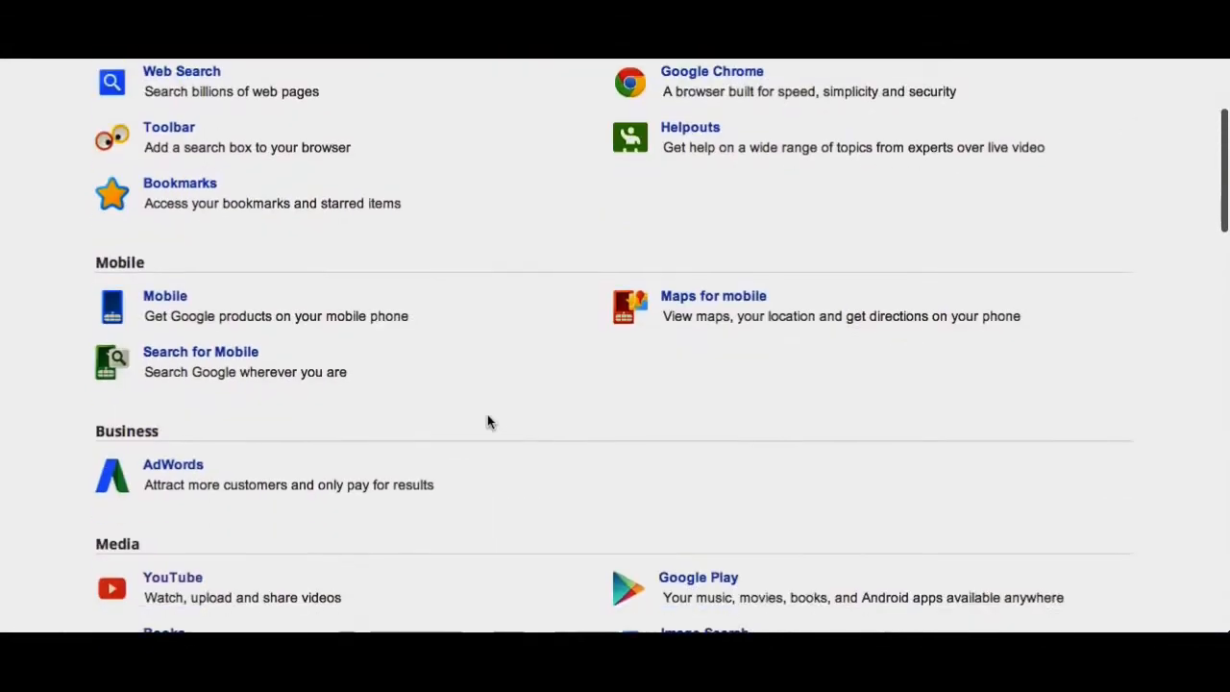
{"action": "scroll", "coordinate": [487, 418], "scroll_direction": "down", "scroll_amount": 10}
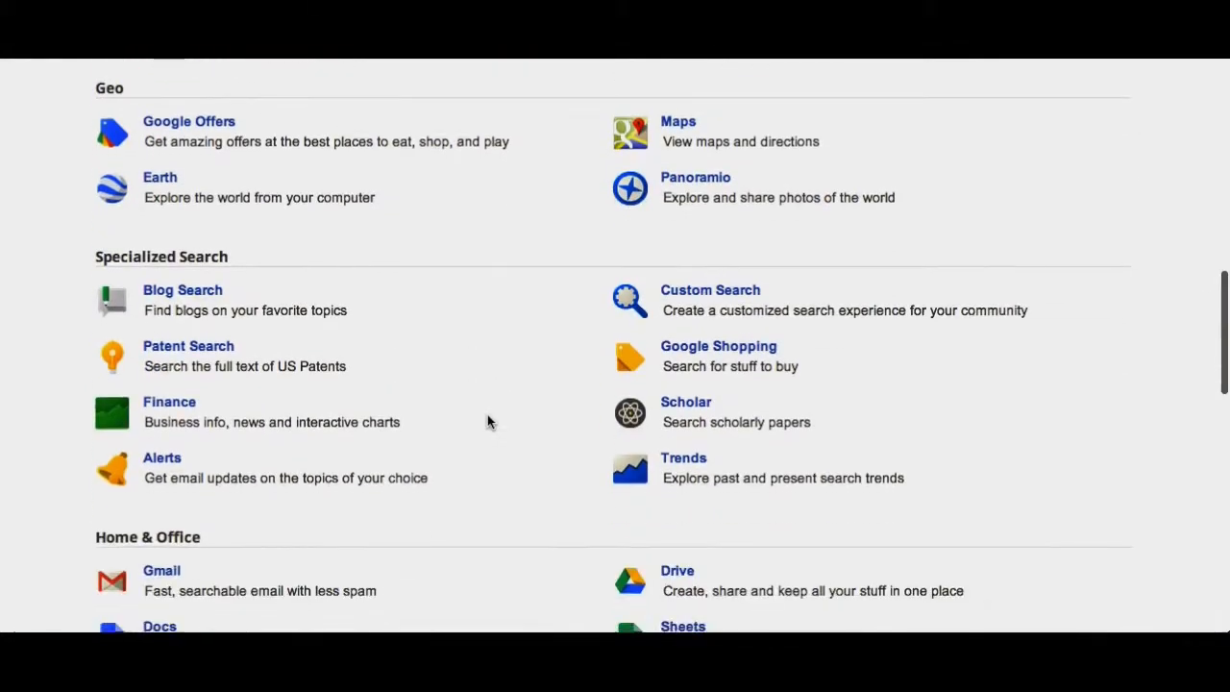
{"action": "scroll", "coordinate": [488, 420], "scroll_direction": "down", "scroll_amount": 4}
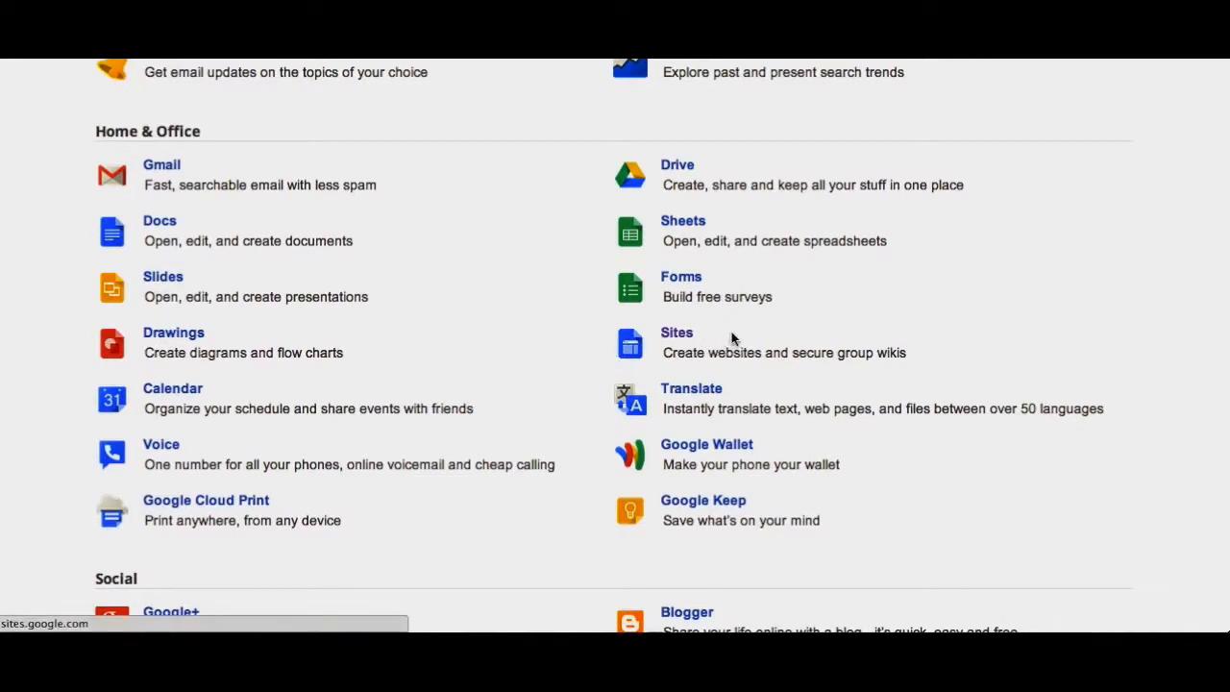
{"action": "left_click", "coordinate": [678, 335]}
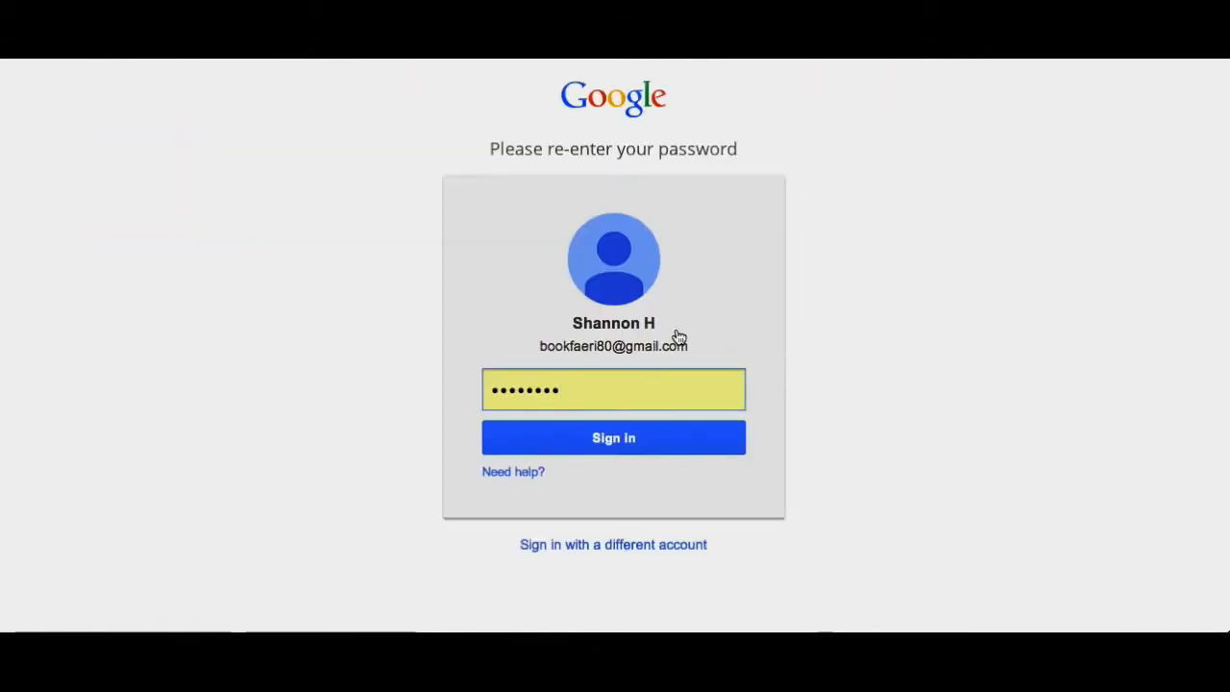
{"action": "left_click", "coordinate": [596, 437]}
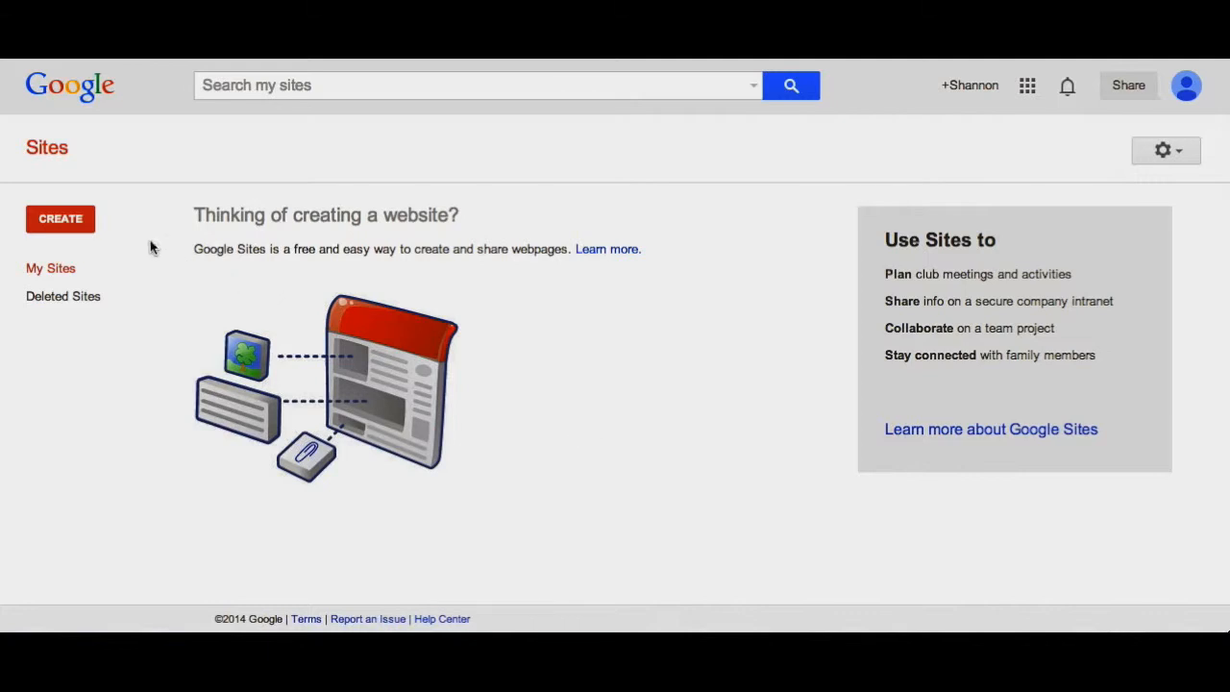
- Start a new site and pick the Classroom Cork Board template from the Schools & education gallery
{"action": "left_click", "coordinate": [73, 224]}
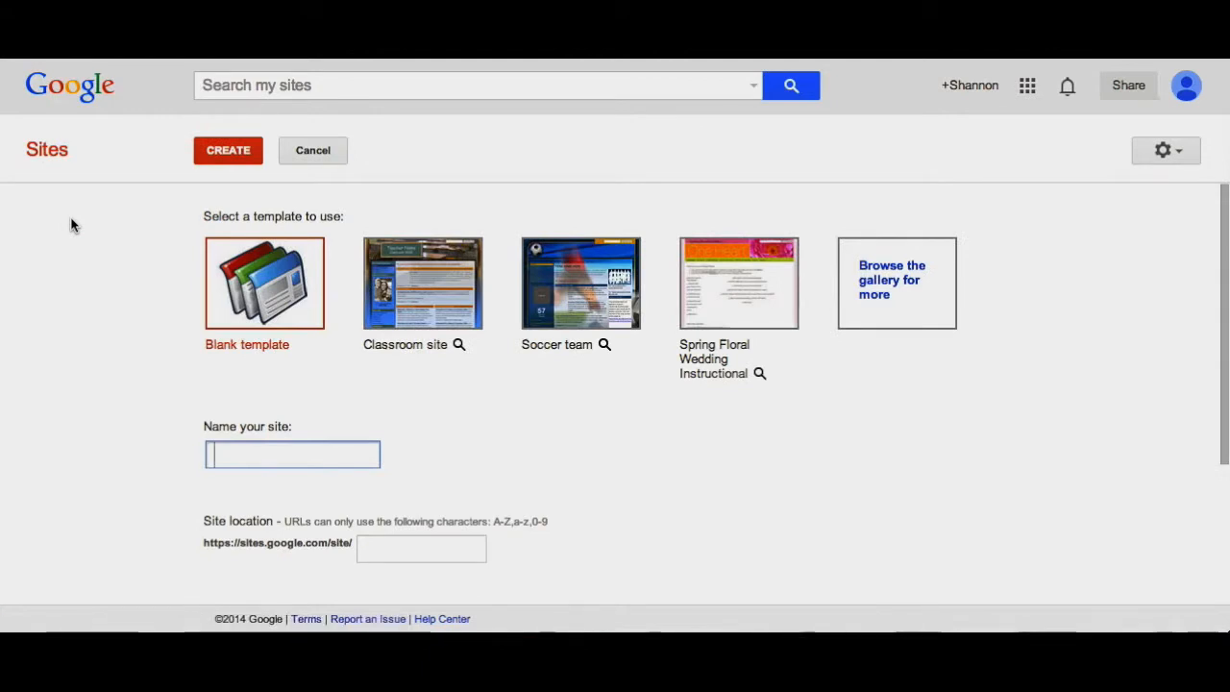
{"action": "mouse_move", "coordinate": [459, 344]}
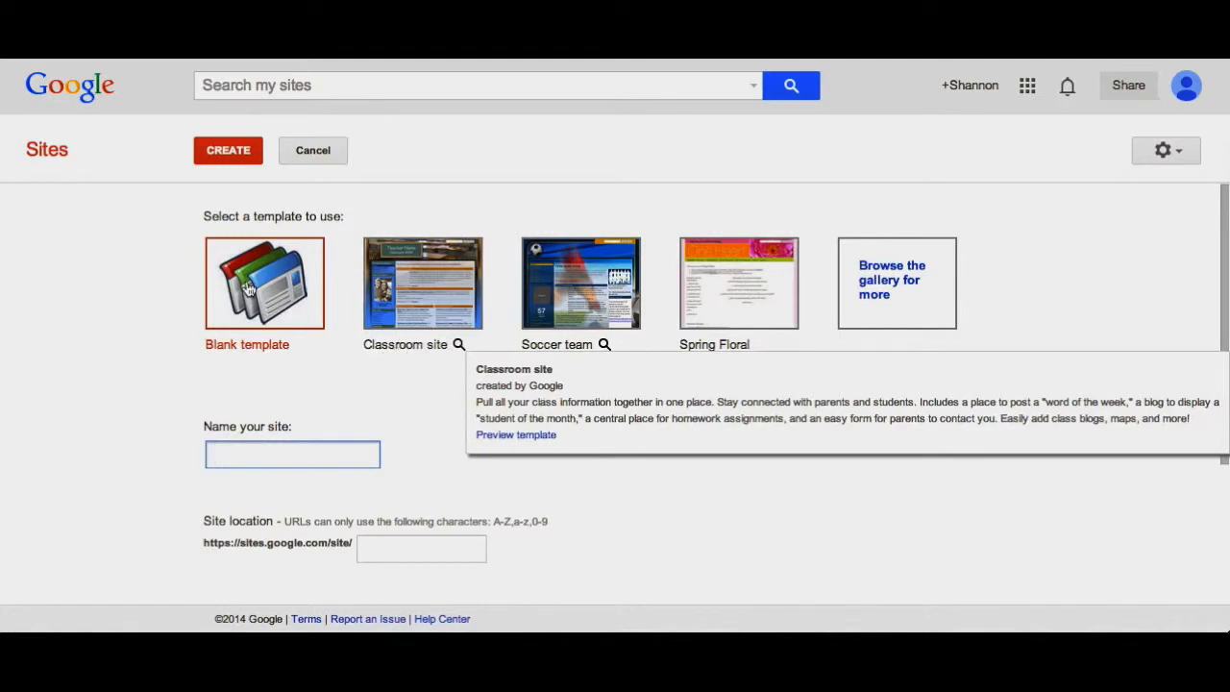
{"action": "left_click", "coordinate": [890, 285]}
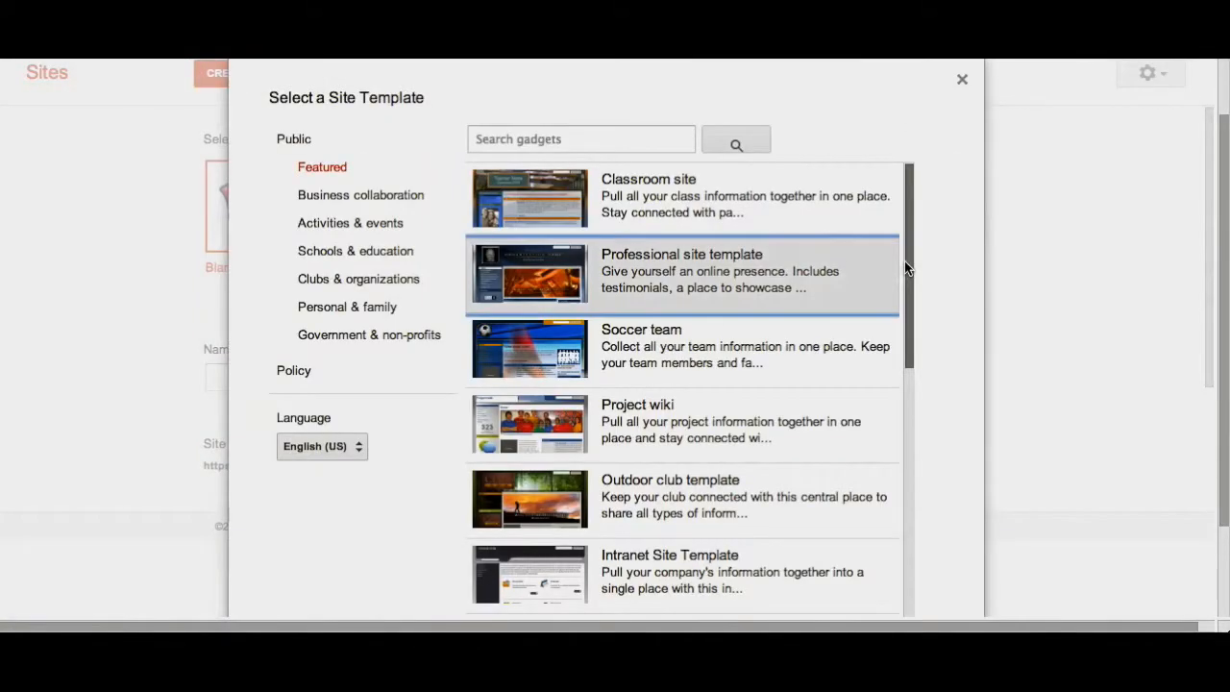
{"action": "left_click_drag", "start_coordinate": [909, 258], "coordinate": [912, 531]}
{"action": "left_click", "coordinate": [363, 266]}
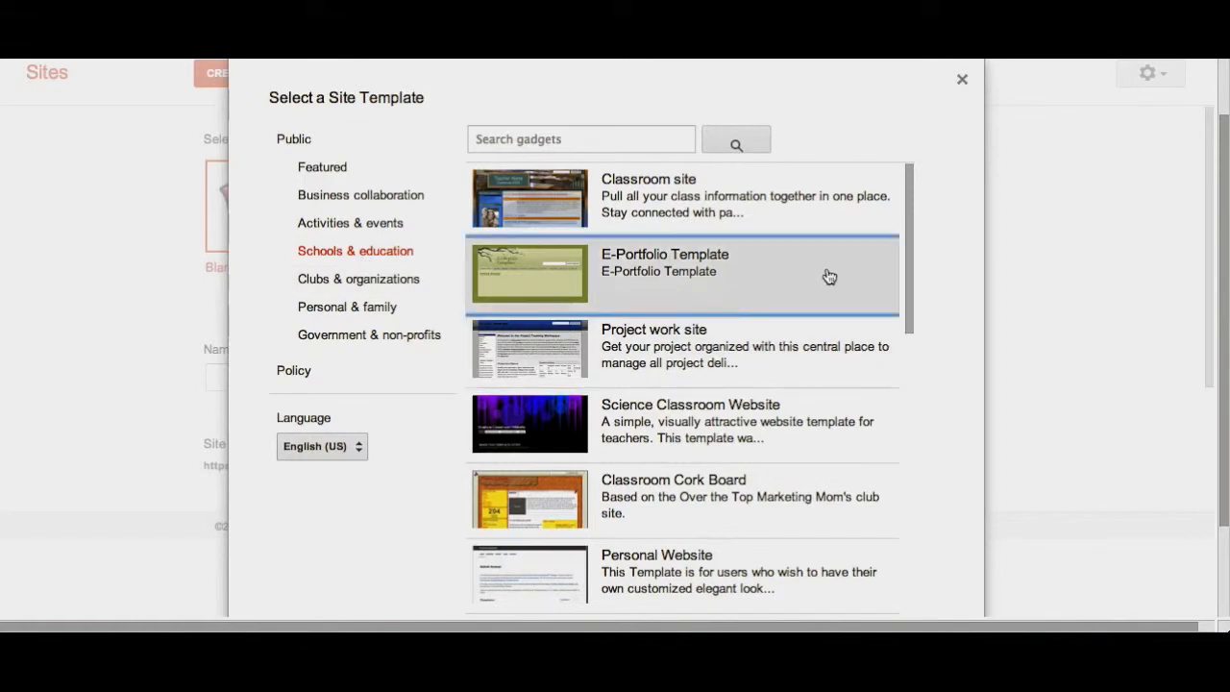
{"action": "left_click_drag", "start_coordinate": [909, 275], "coordinate": [912, 356]}
{"action": "left_click", "coordinate": [690, 275]}
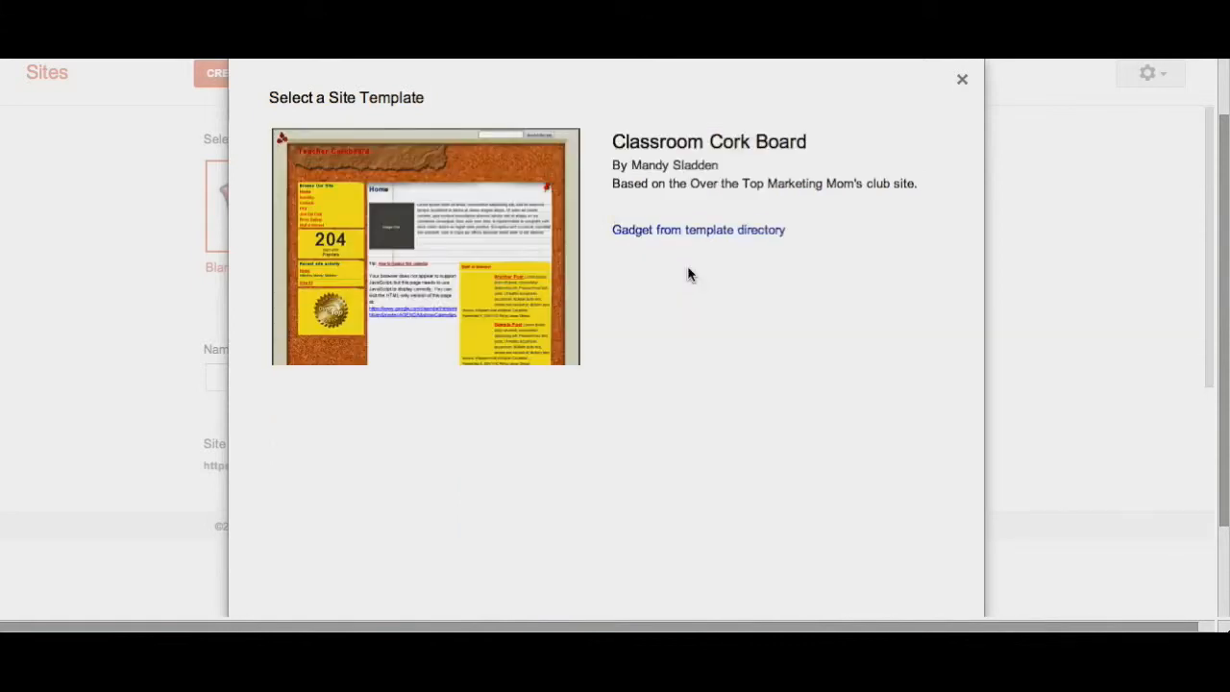
{"action": "scroll", "coordinate": [688, 275], "scroll_direction": "down", "scroll_amount": 1}
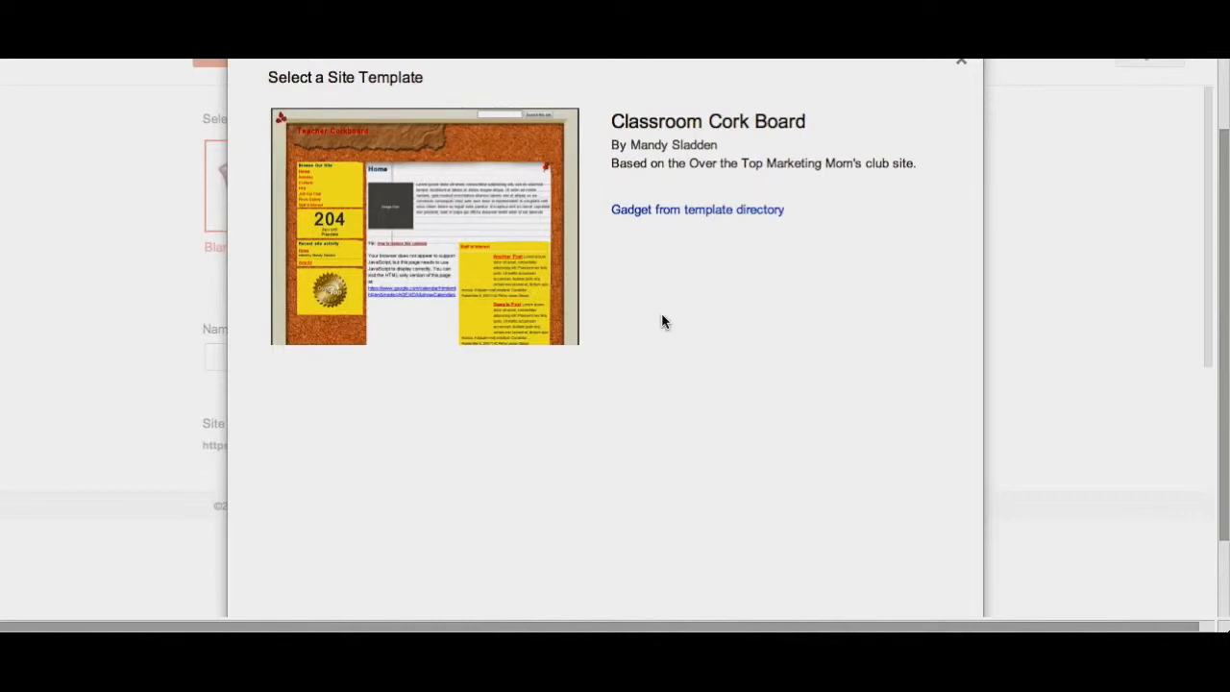
{"action": "scroll", "coordinate": [662, 321], "scroll_direction": "down", "scroll_amount": 3}
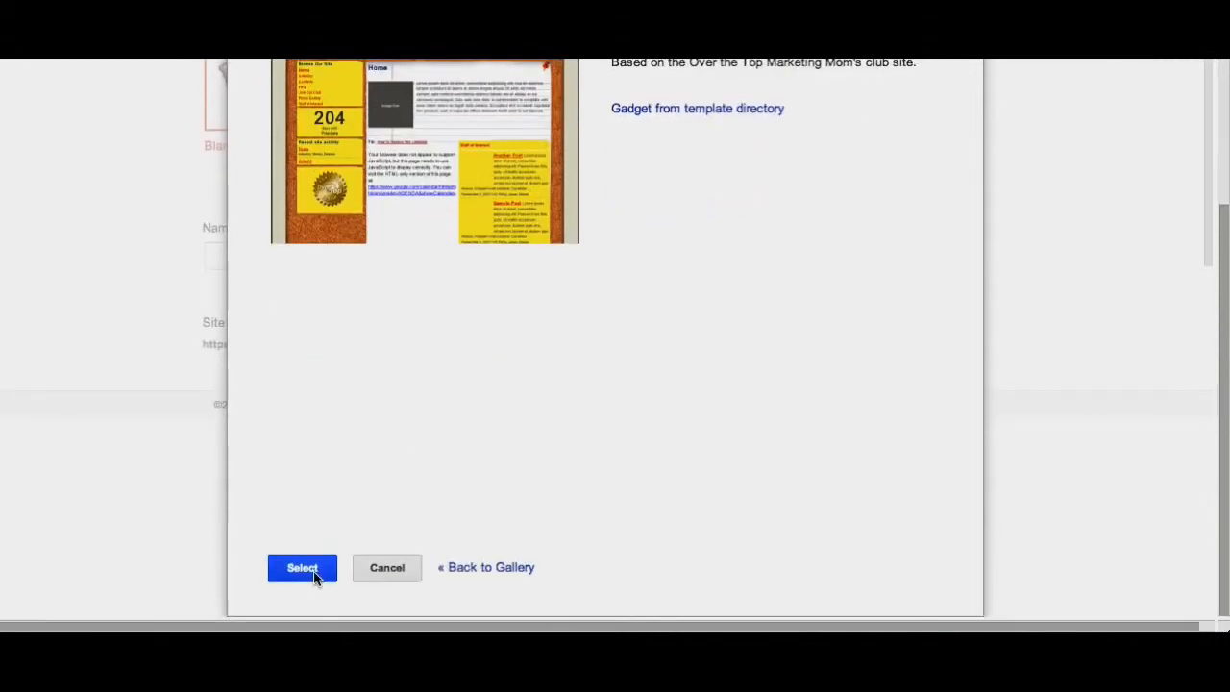
{"action": "left_click", "coordinate": [302, 568]}
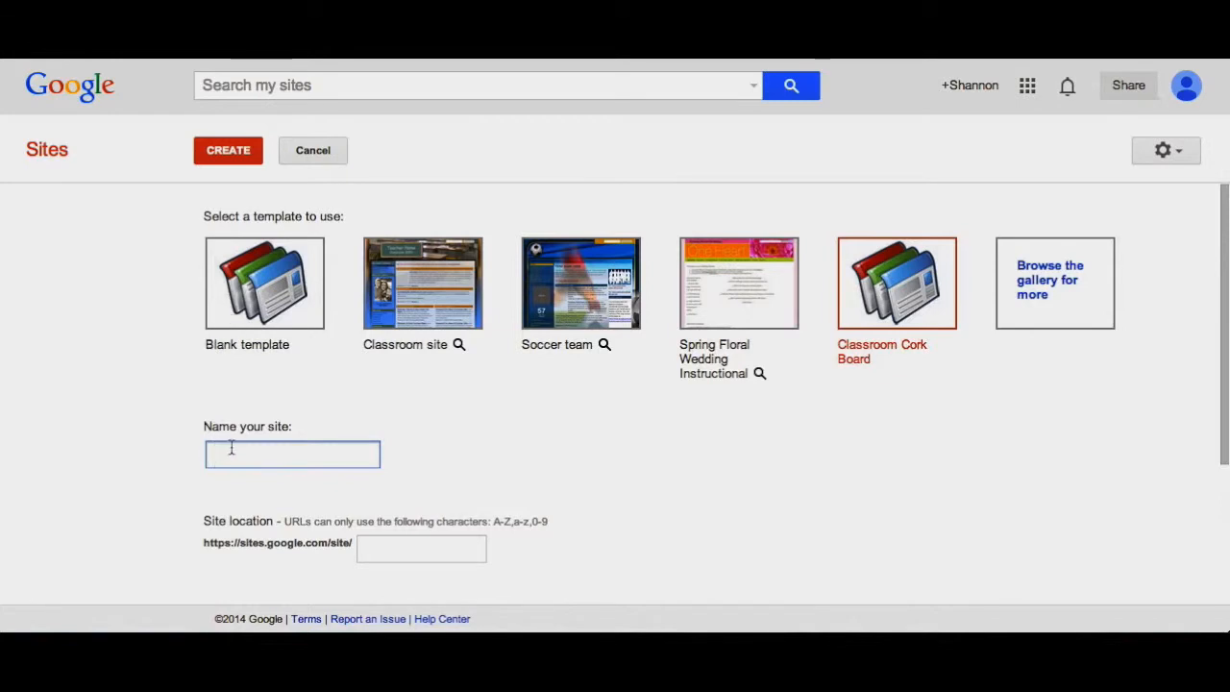
- Name the site Ms. Mersand's Site and set its location to smersand
{"action": "type", "text": "Ms. Mersand's Site"}
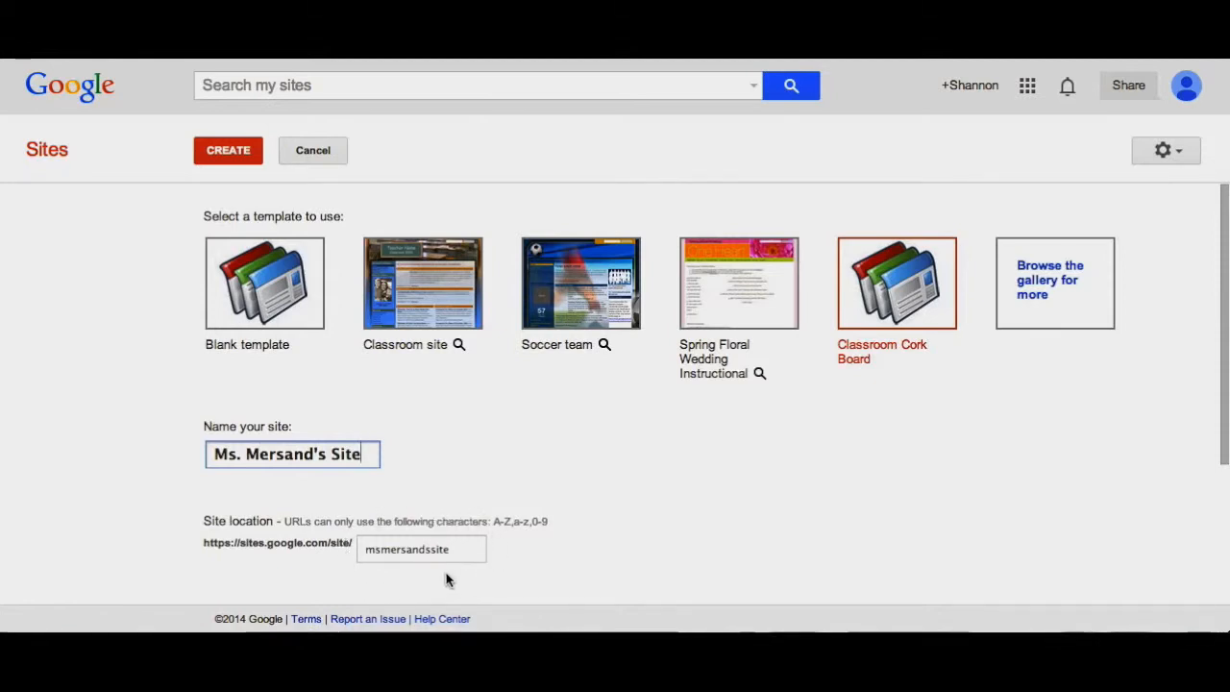
{"action": "scroll", "coordinate": [446, 579], "scroll_direction": "down", "scroll_amount": 2}
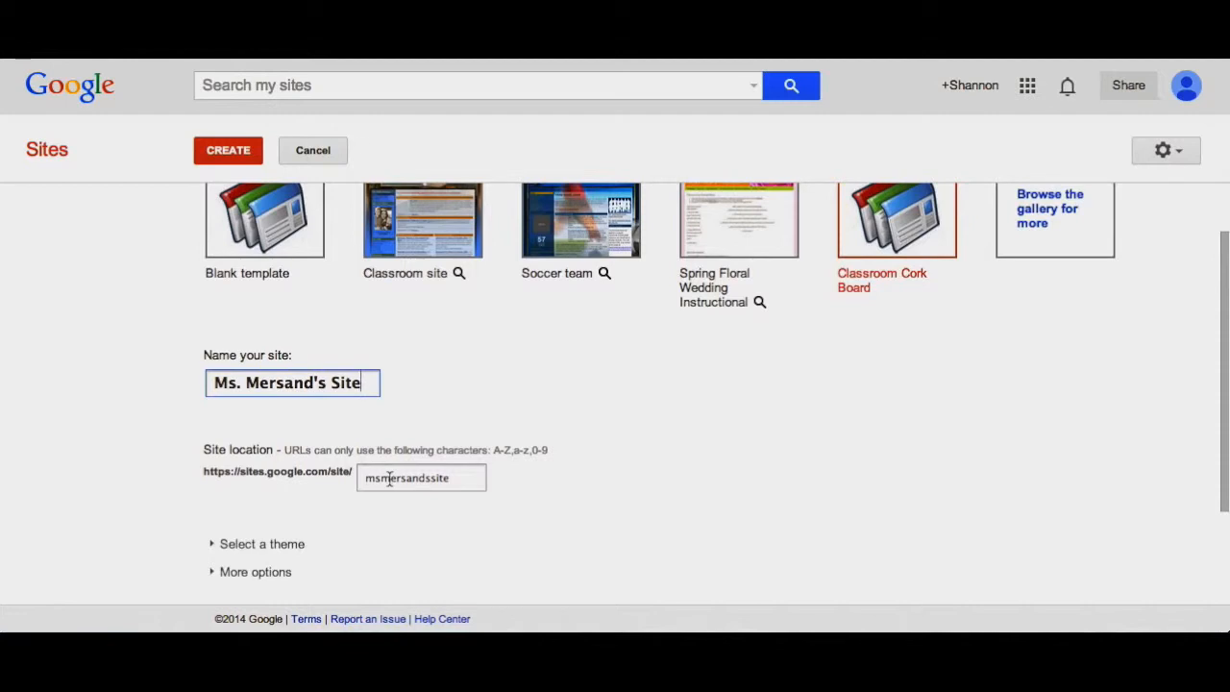
{"action": "left_click", "coordinate": [454, 477]}
{"action": "left_click_drag", "start_coordinate": [453, 478], "coordinate": [360, 478]}
{"action": "type", "text": "s"}
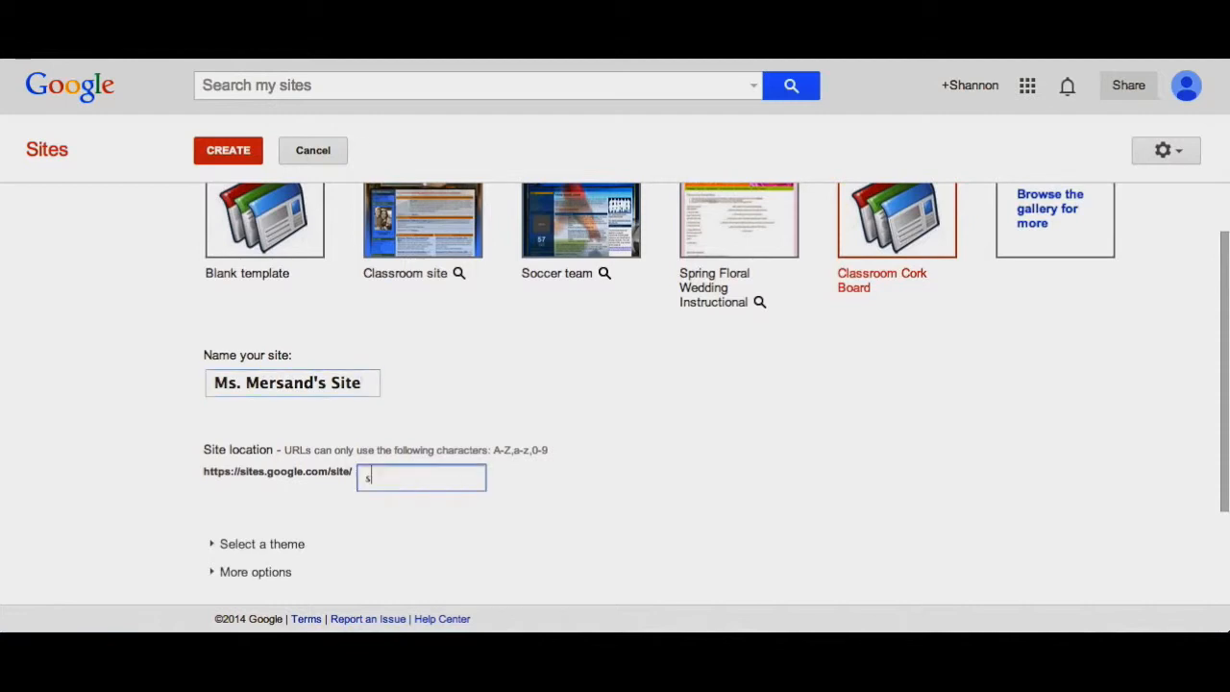
{"action": "type", "text": "mersand"}
- Enter the displayed CAPTCHA verification code and submit the new site
{"action": "scroll", "coordinate": [272, 444], "scroll_direction": "down", "scroll_amount": 2}
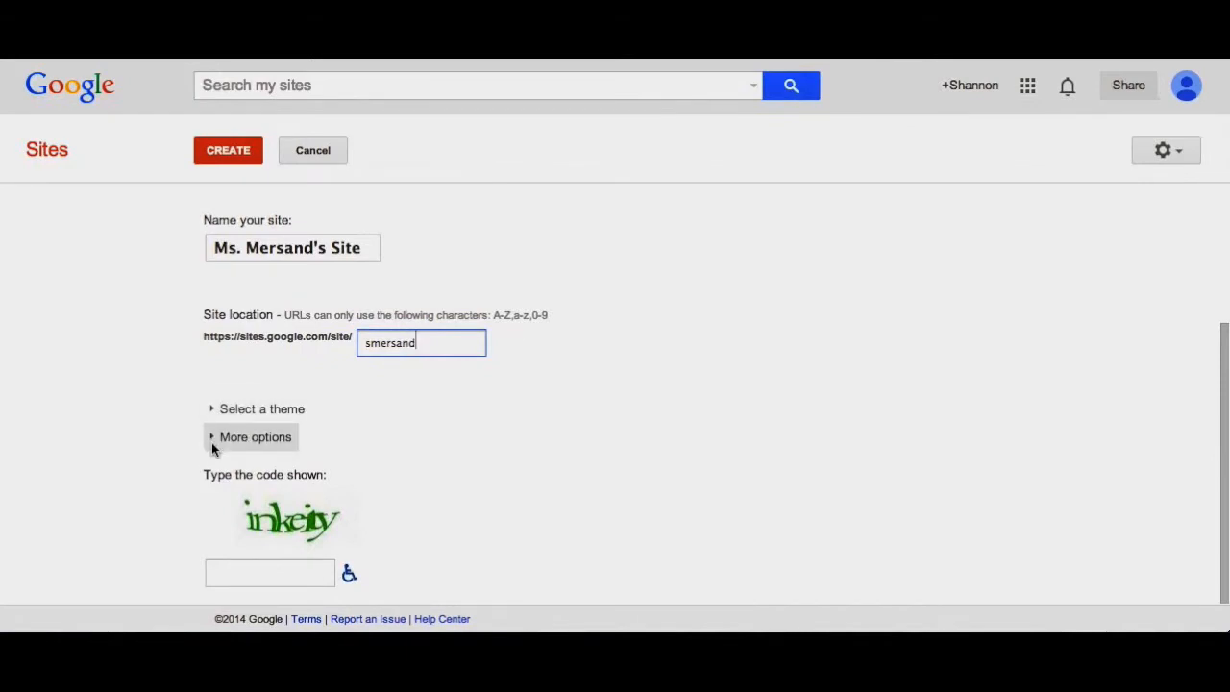
{"action": "left_click", "coordinate": [233, 571]}
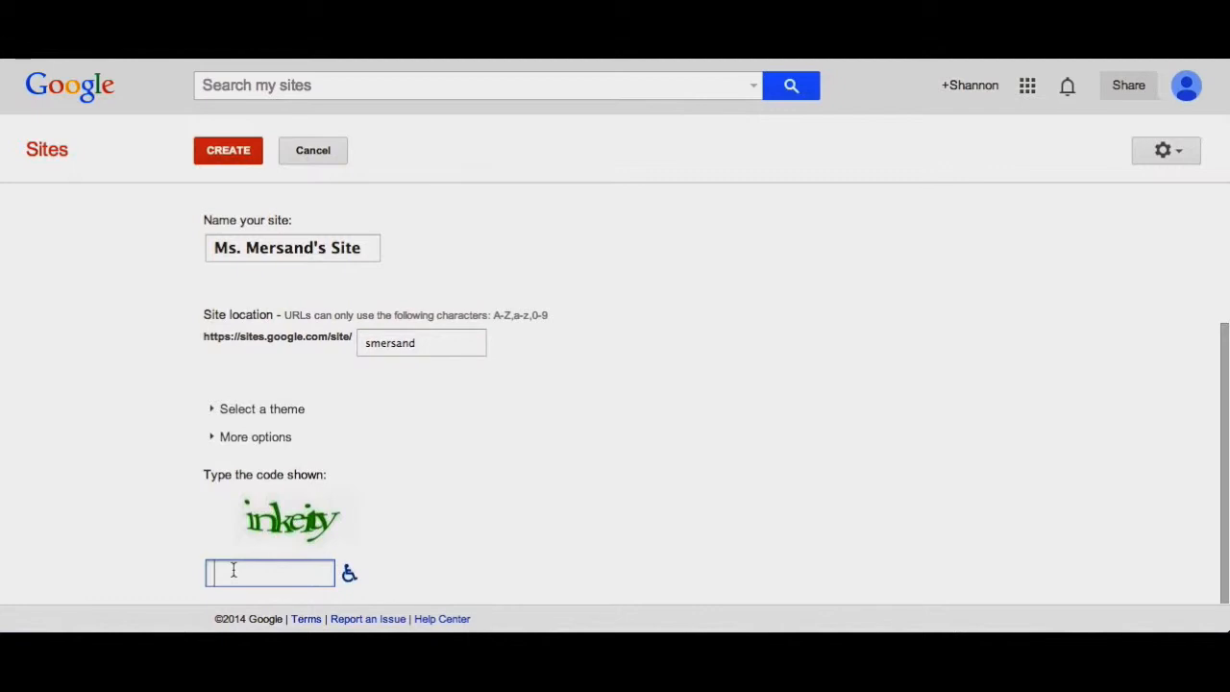
{"action": "type", "text": "i"}
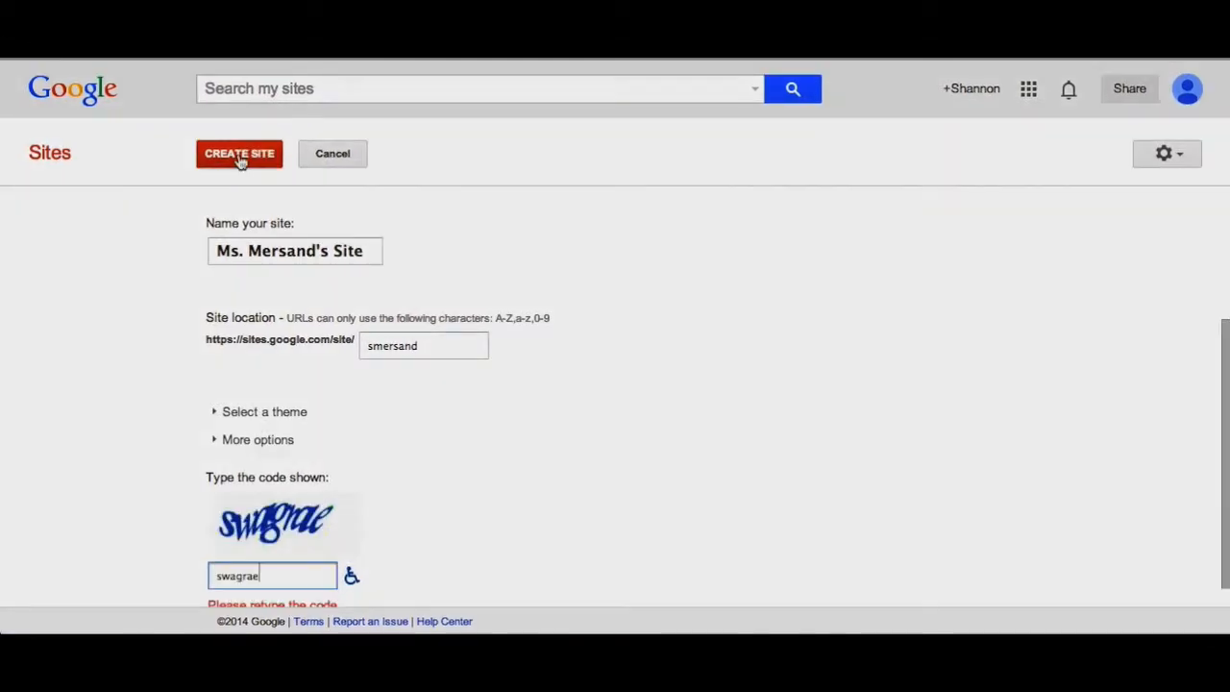
{"action": "left_click", "coordinate": [239, 161]}
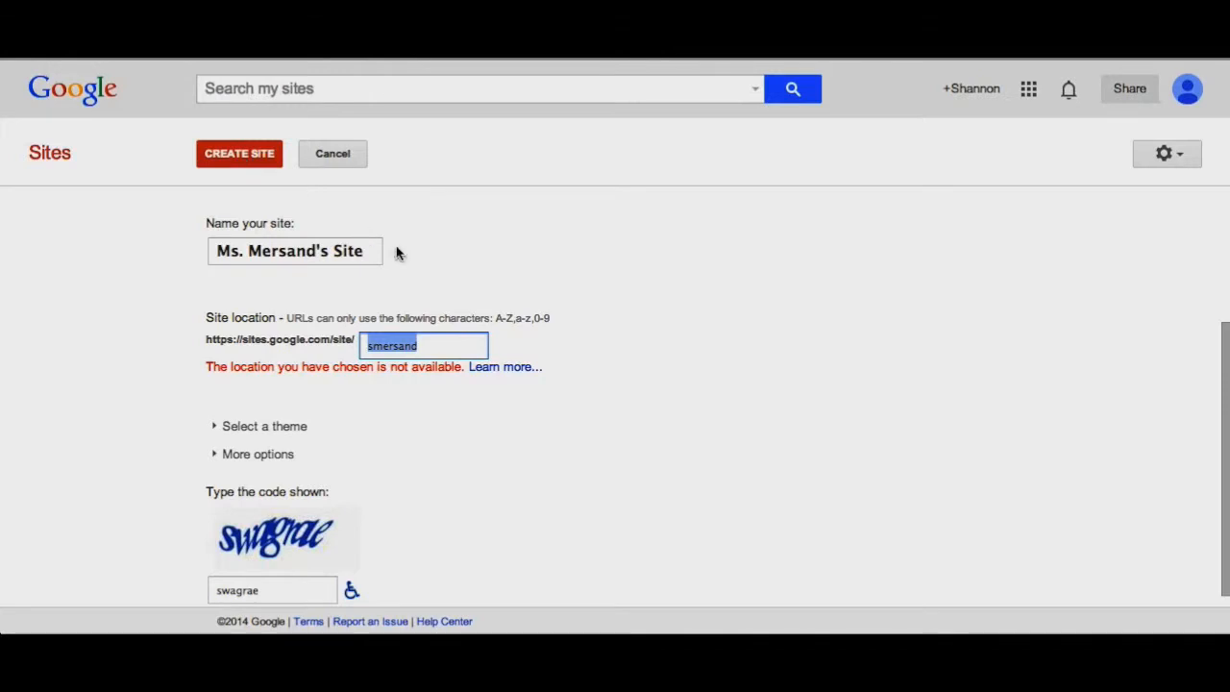
- Change the site location to msmersand and create the site
{"action": "left_click", "coordinate": [369, 351]}
{"action": "type", "text": "m"}
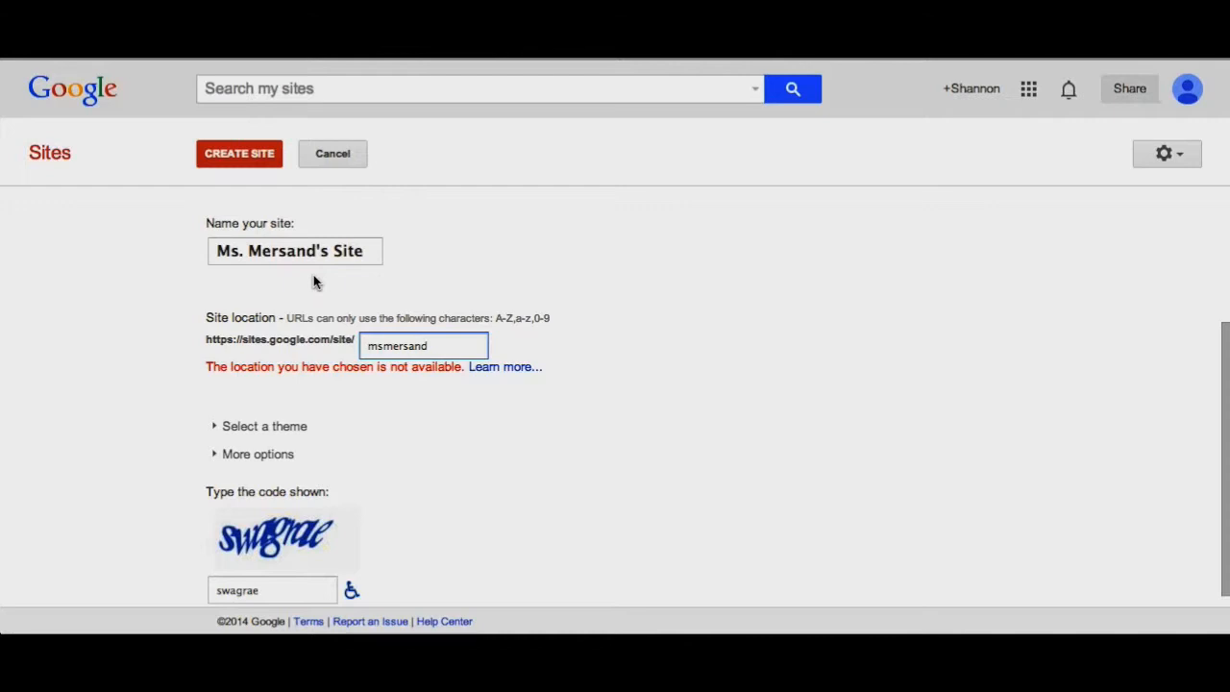
{"action": "left_click", "coordinate": [252, 155]}
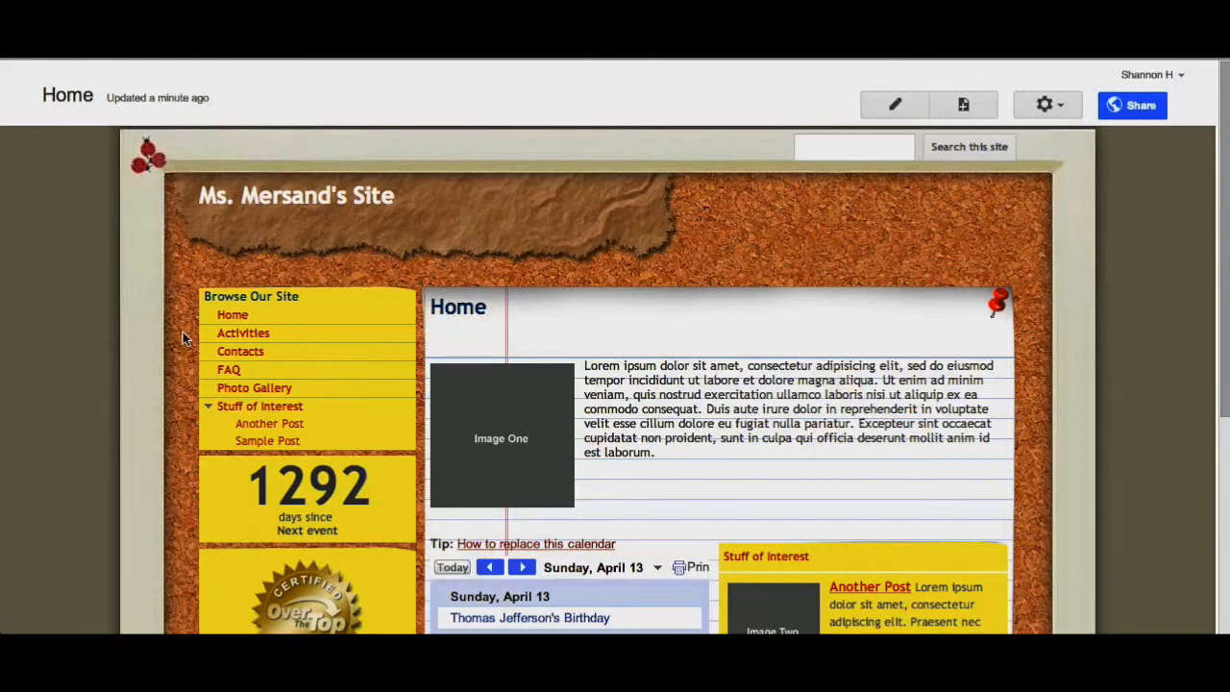
- Scroll through the new site's home page to review the template content
{"action": "scroll", "coordinate": [182, 336], "scroll_direction": "down", "scroll_amount": 1}
{"action": "scroll", "coordinate": [183, 334], "scroll_direction": "down", "scroll_amount": 5}
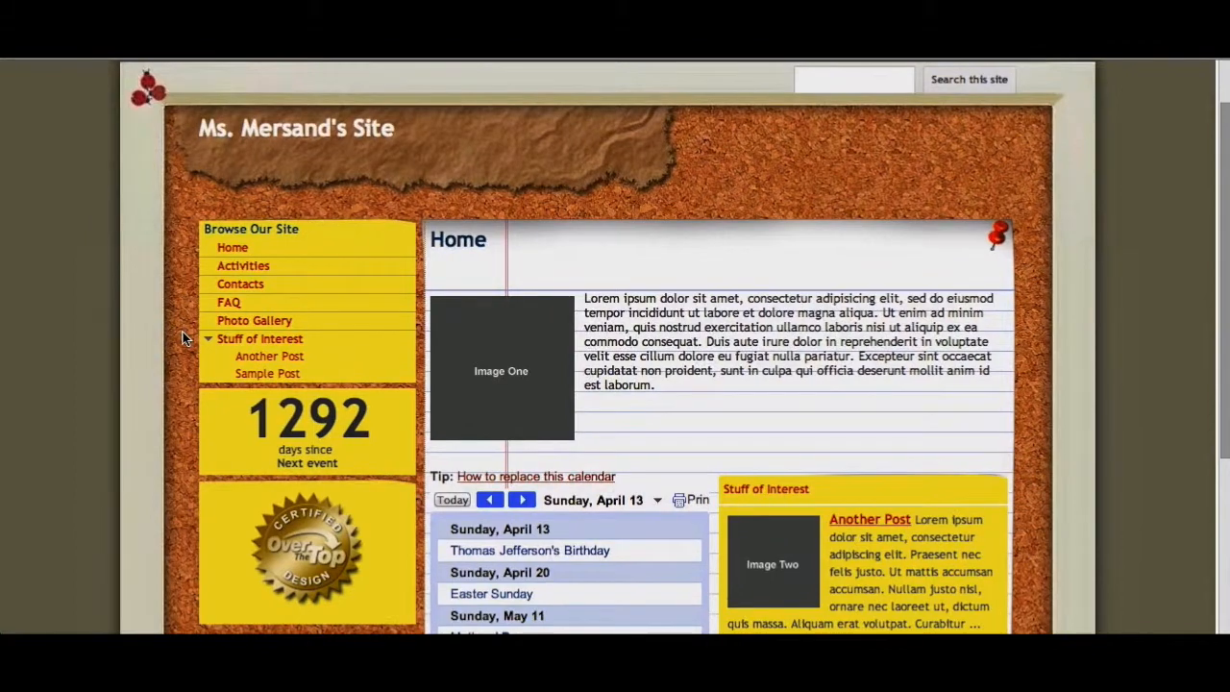
{"action": "scroll", "coordinate": [182, 339], "scroll_direction": "down", "scroll_amount": 3}
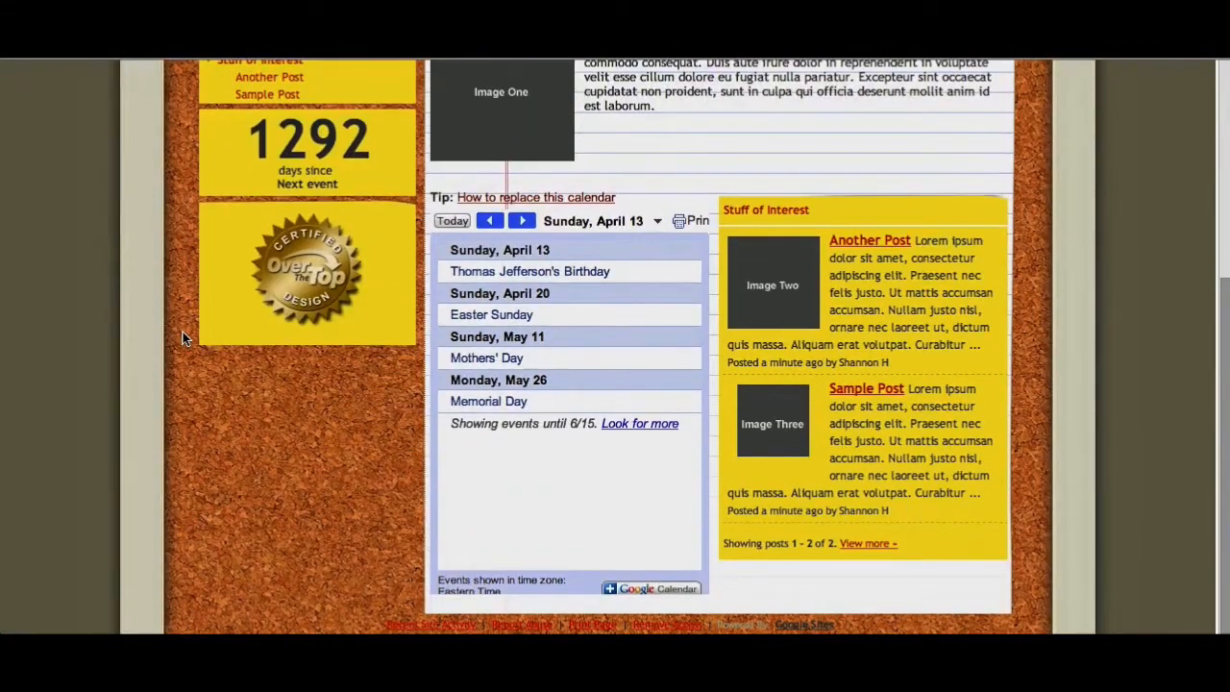
{"action": "scroll", "coordinate": [183, 338], "scroll_direction": "up", "scroll_amount": 3}
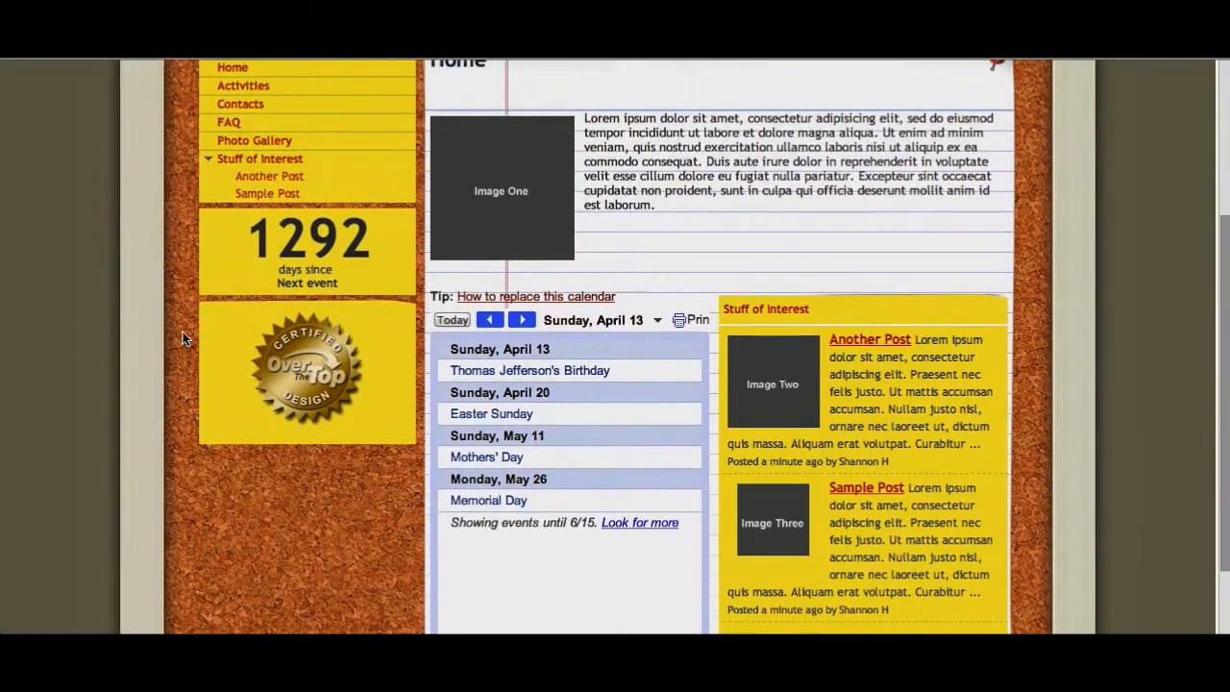
{"action": "scroll", "coordinate": [182, 339], "scroll_direction": "up", "scroll_amount": 5}
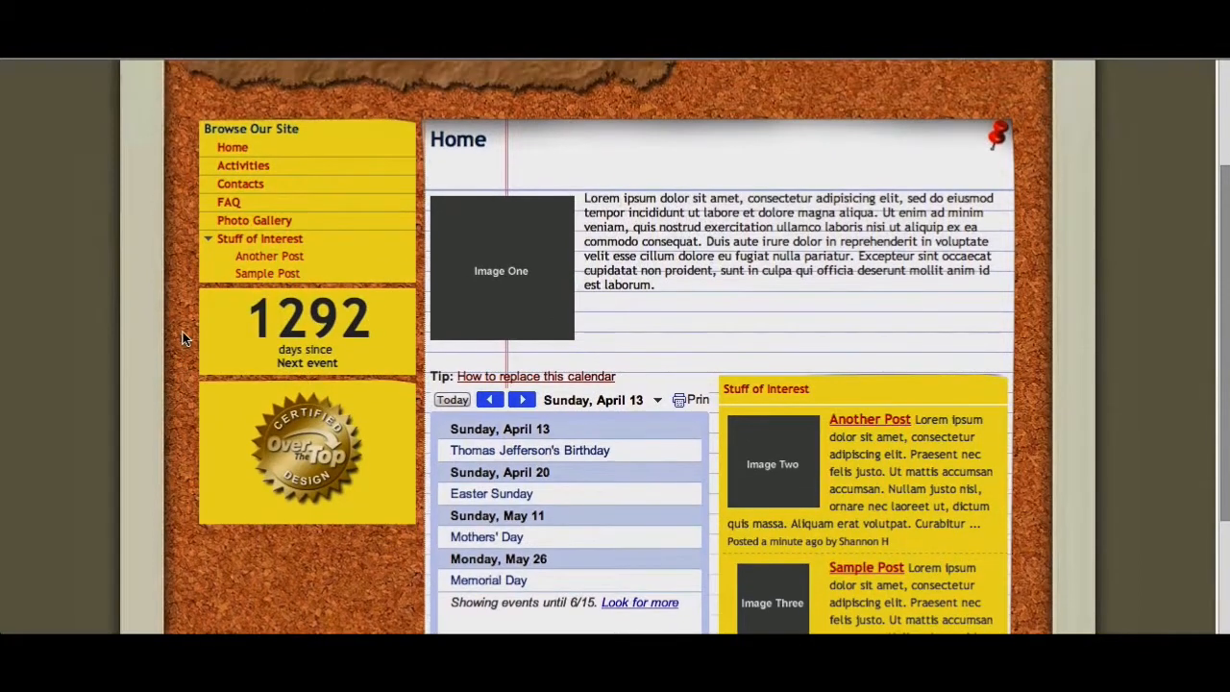
{"action": "scroll", "coordinate": [182, 339], "scroll_direction": "up", "scroll_amount": 1}
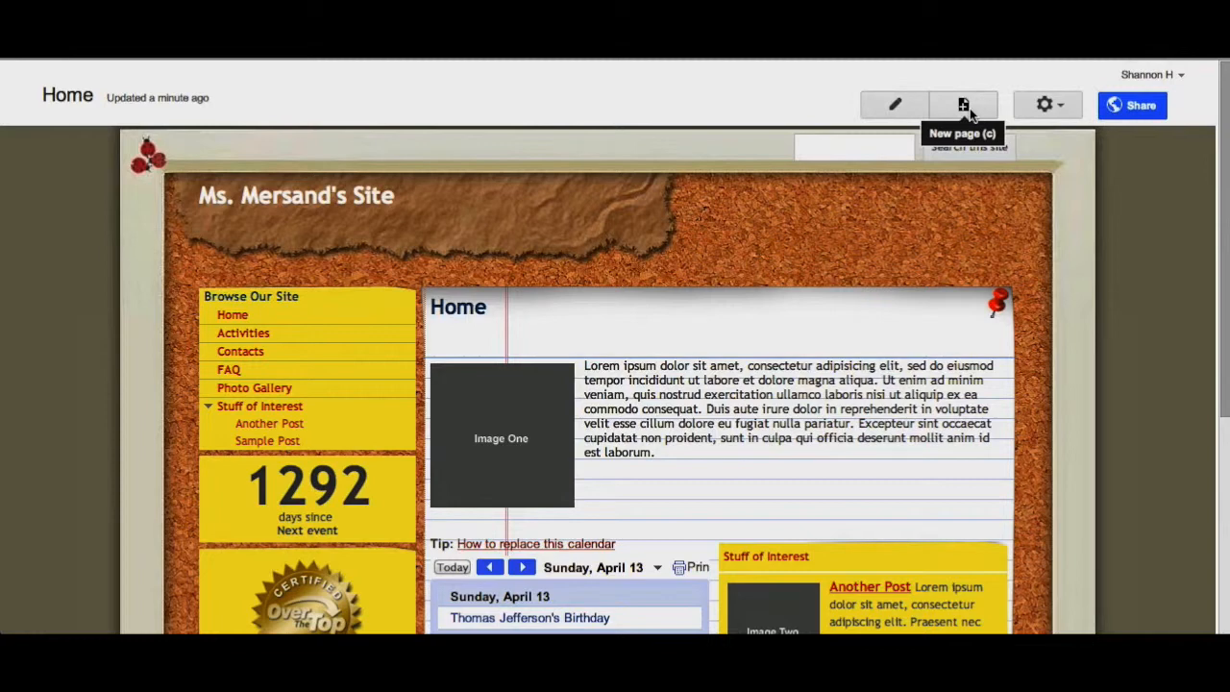
- Open the More Actions menu and review its page and site actions
{"action": "left_click", "coordinate": [1045, 107]}
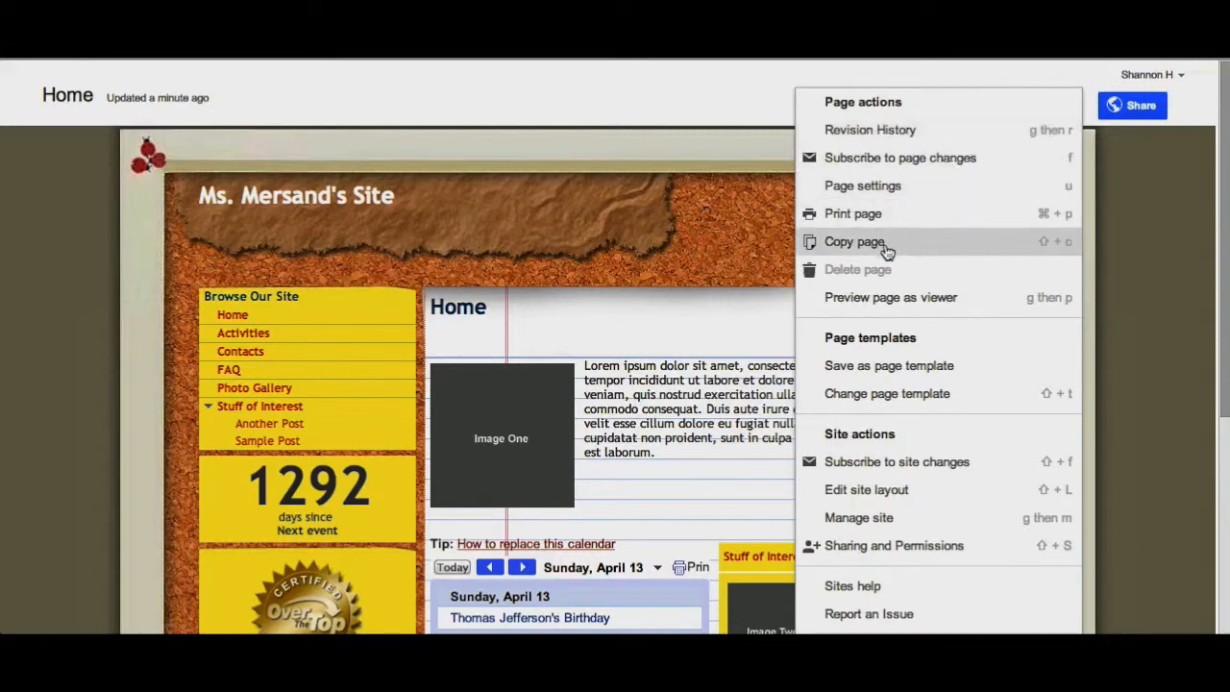
{"action": "mouse_move", "coordinate": [889, 277]}
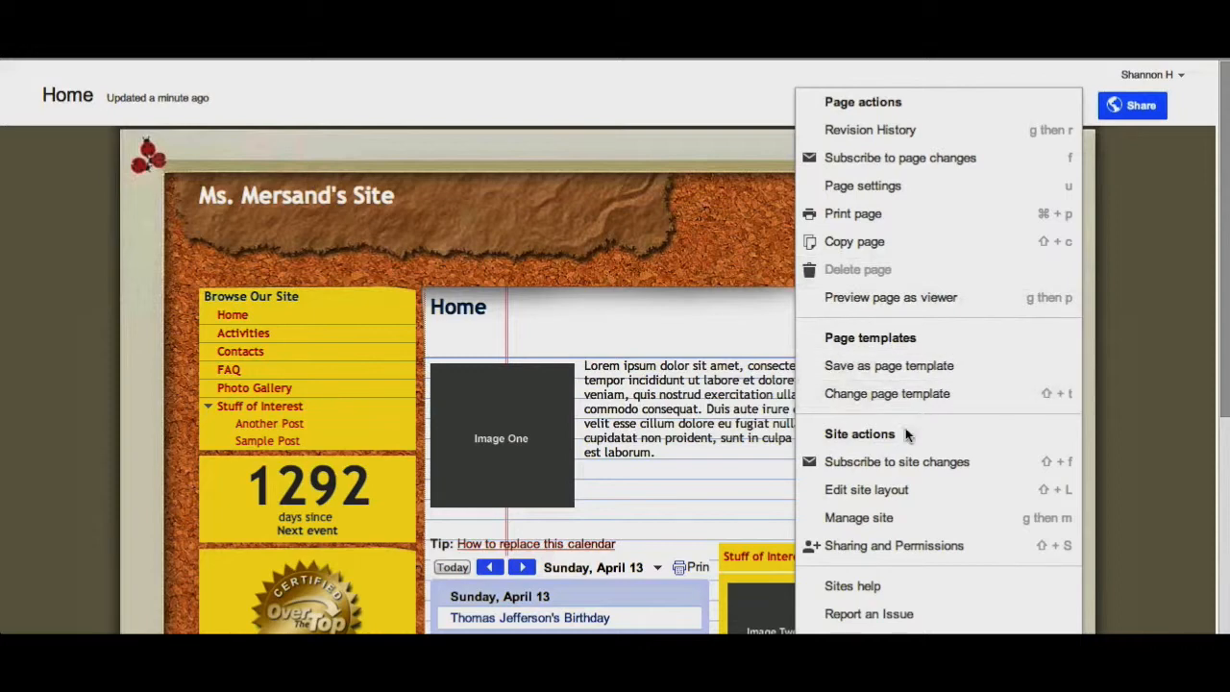
{"action": "scroll", "coordinate": [890, 442], "scroll_direction": "down", "scroll_amount": 3}
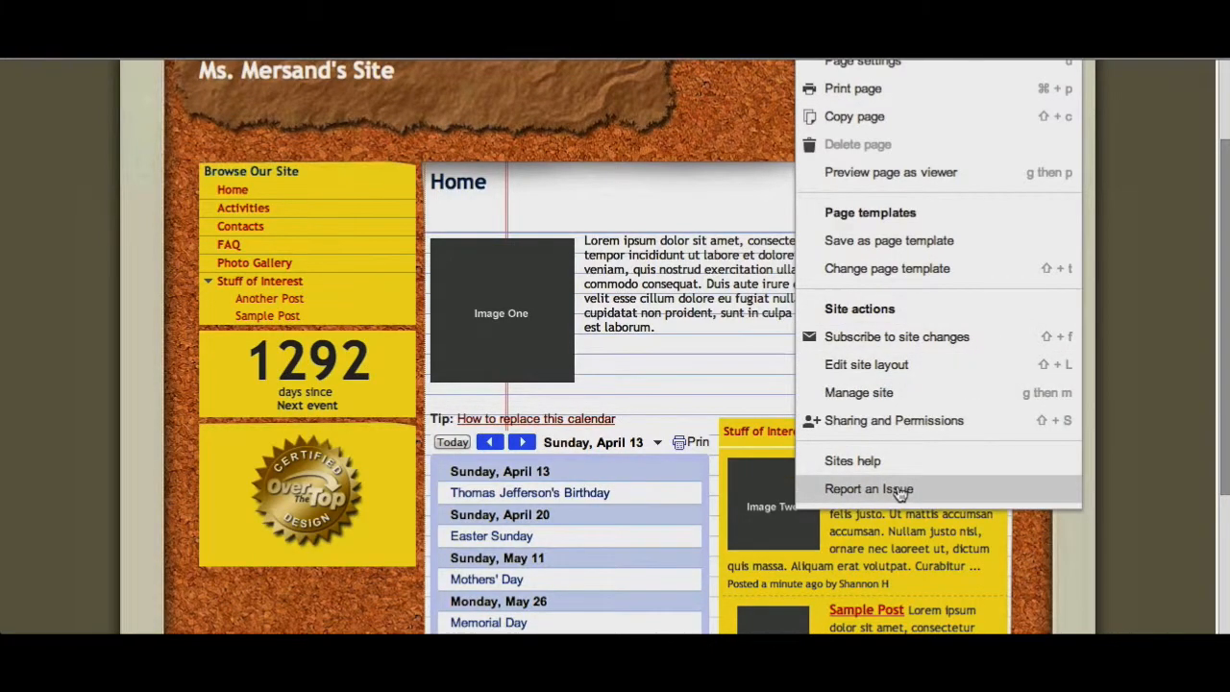
{"action": "scroll", "coordinate": [900, 493], "scroll_direction": "down", "scroll_amount": 2}
{"action": "scroll", "coordinate": [899, 493], "scroll_direction": "up", "scroll_amount": 4}
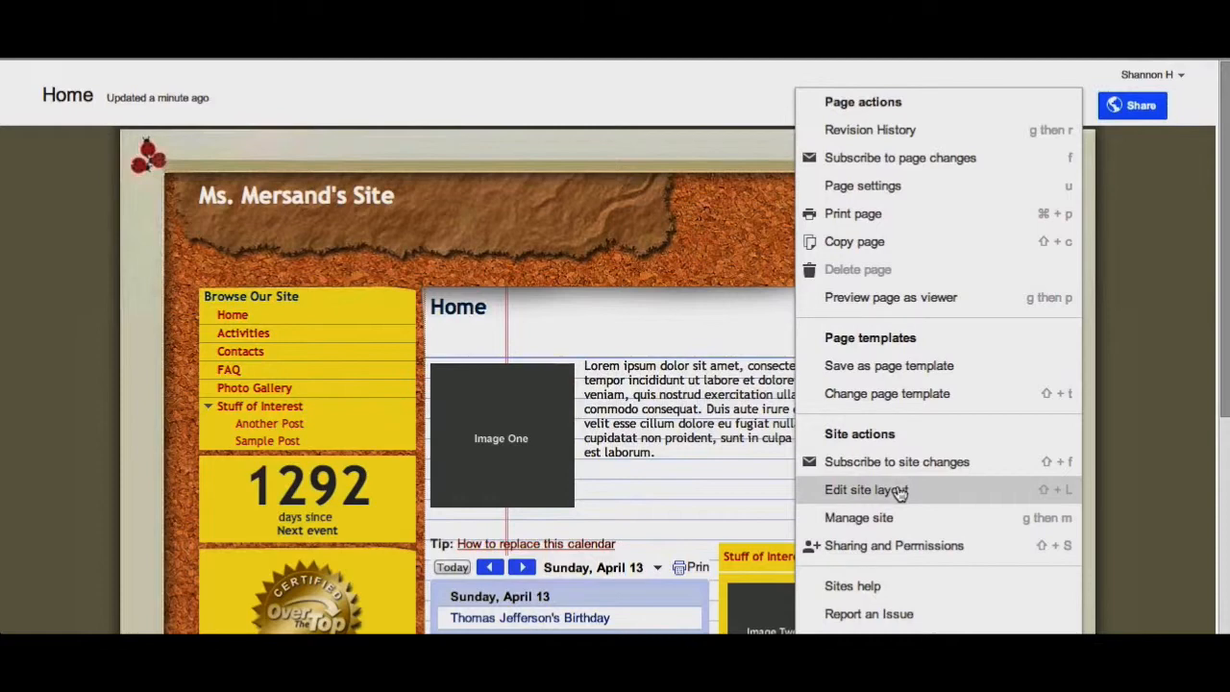
{"action": "left_click", "coordinate": [731, 257]}
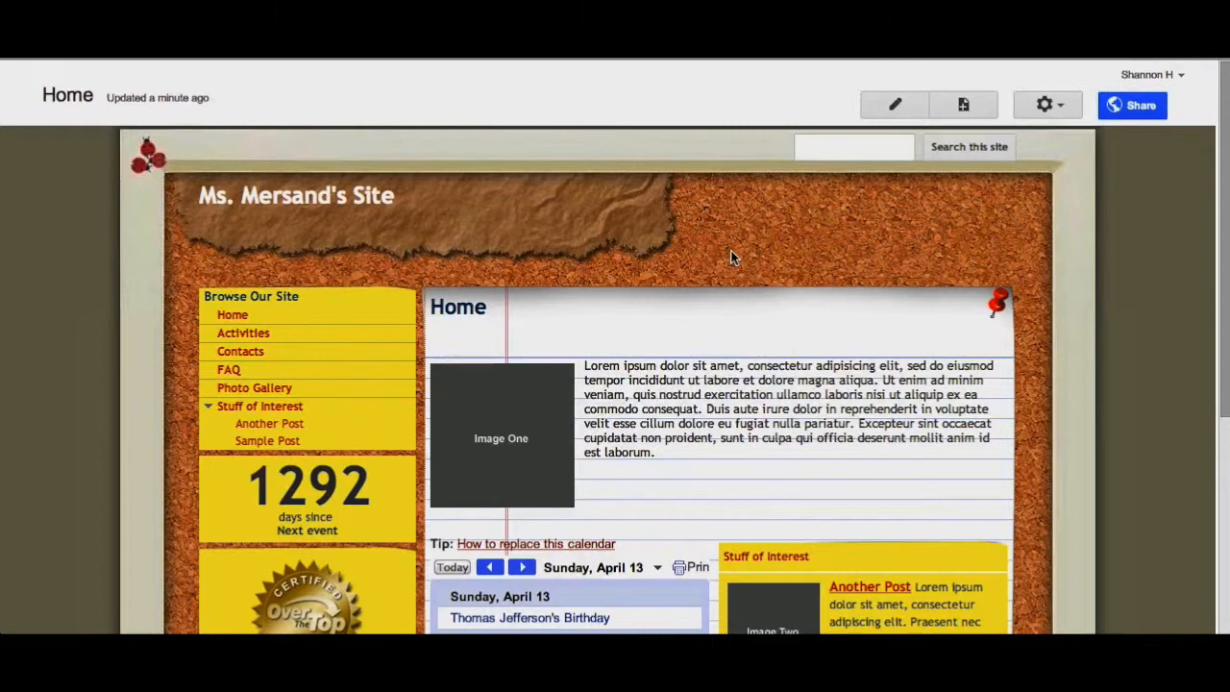
- Open Manage Site and enter the site description "This site will contain info for Ms. Mersand's classroom"
{"action": "left_click", "coordinate": [1047, 106]}
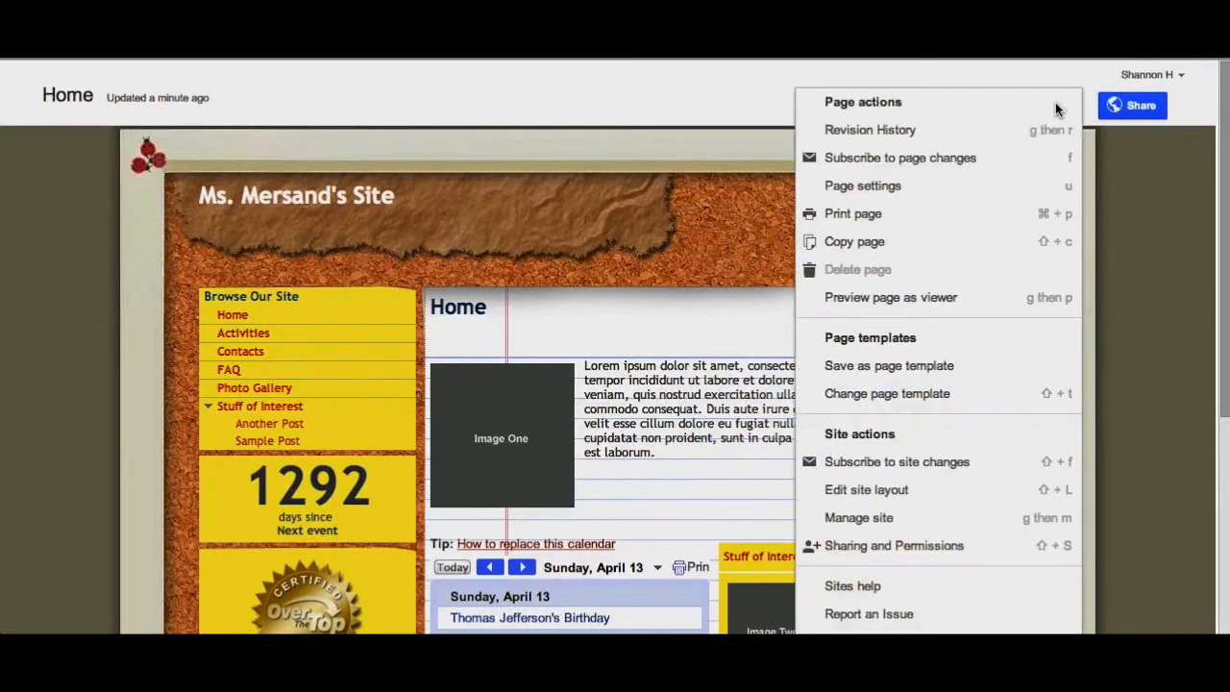
{"action": "left_click", "coordinate": [855, 519]}
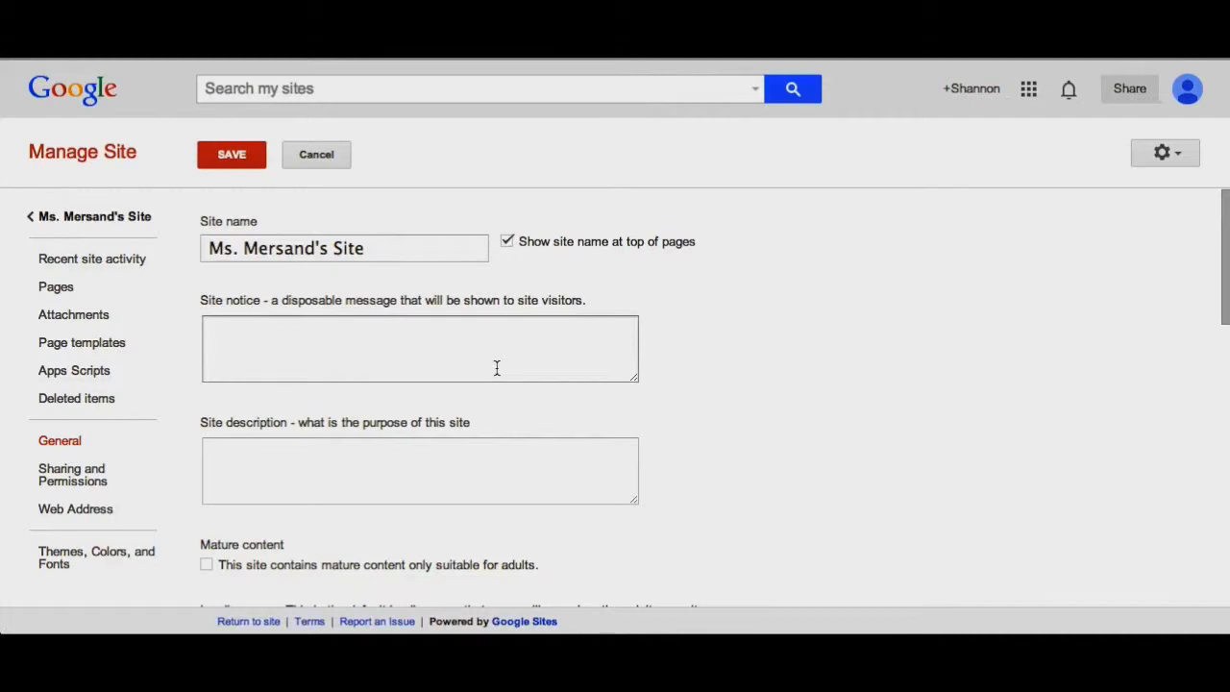
{"action": "scroll", "coordinate": [497, 368], "scroll_direction": "down", "scroll_amount": 1}
{"action": "scroll", "coordinate": [497, 368], "scroll_direction": "up", "scroll_amount": 1}
{"action": "left_click", "coordinate": [351, 350]}
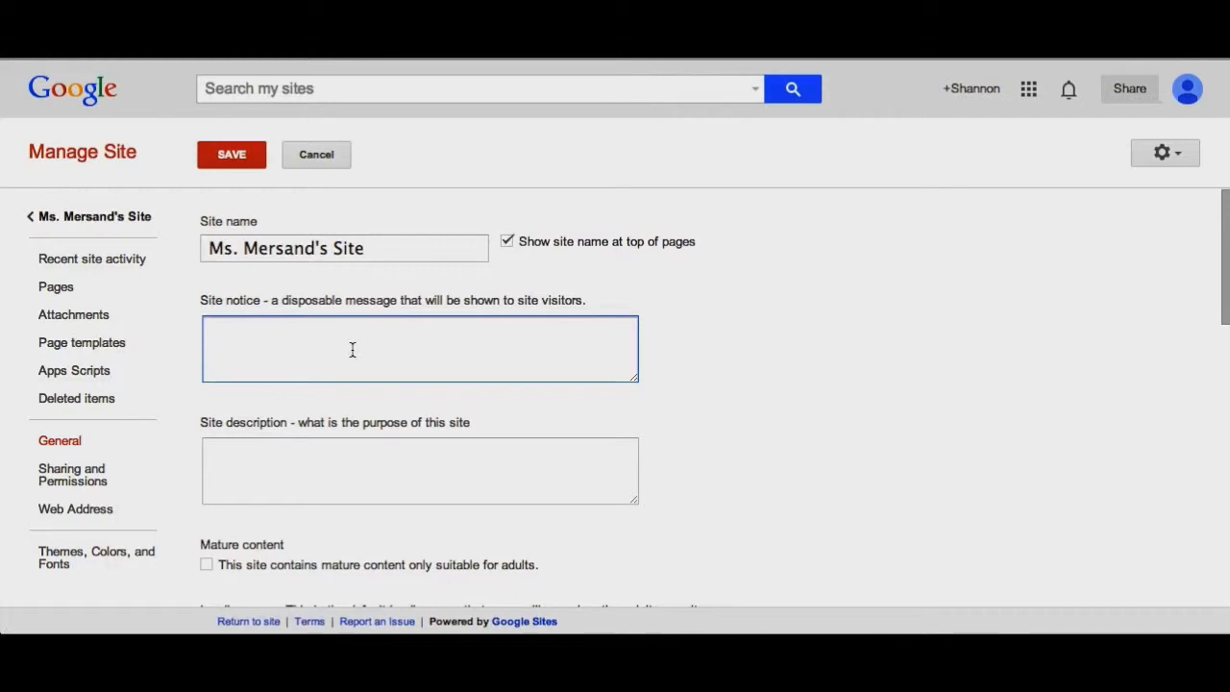
{"action": "scroll", "coordinate": [352, 350], "scroll_direction": "down", "scroll_amount": 5}
{"action": "left_click", "coordinate": [323, 370]}
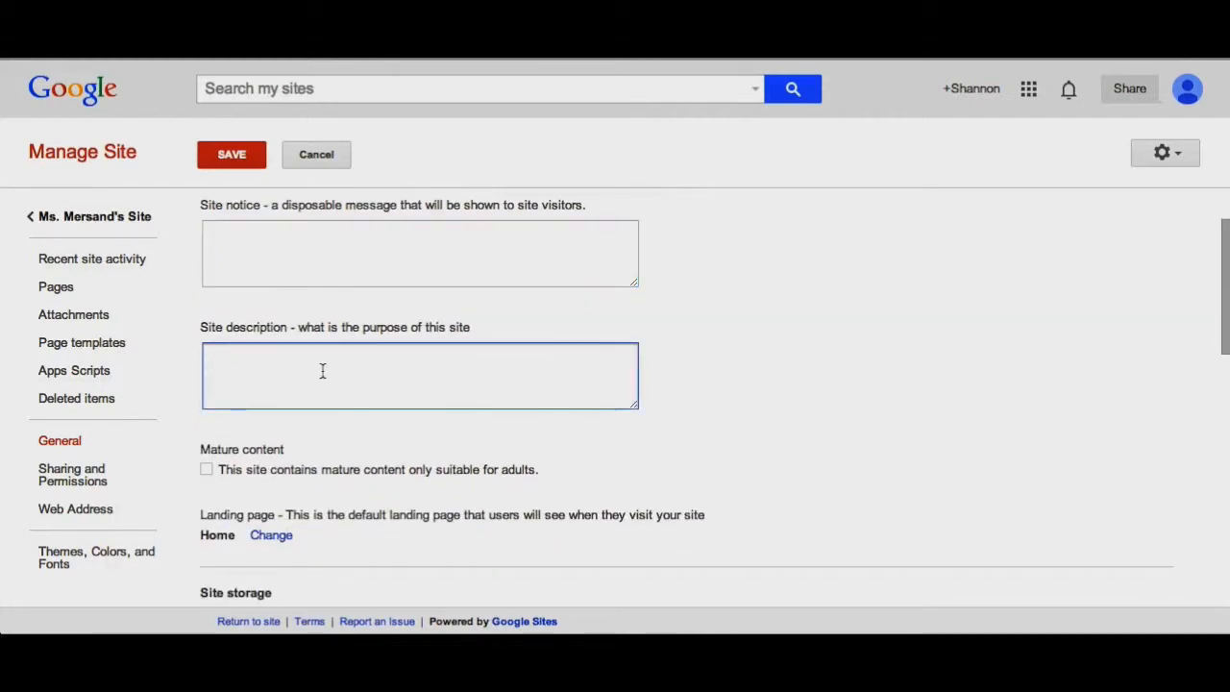
{"action": "type", "text": "This site will contain info for Ms. Mersand's classroom"}
- Scroll through the remaining general site settings
{"action": "scroll", "coordinate": [220, 241], "scroll_direction": "down", "scroll_amount": 5}
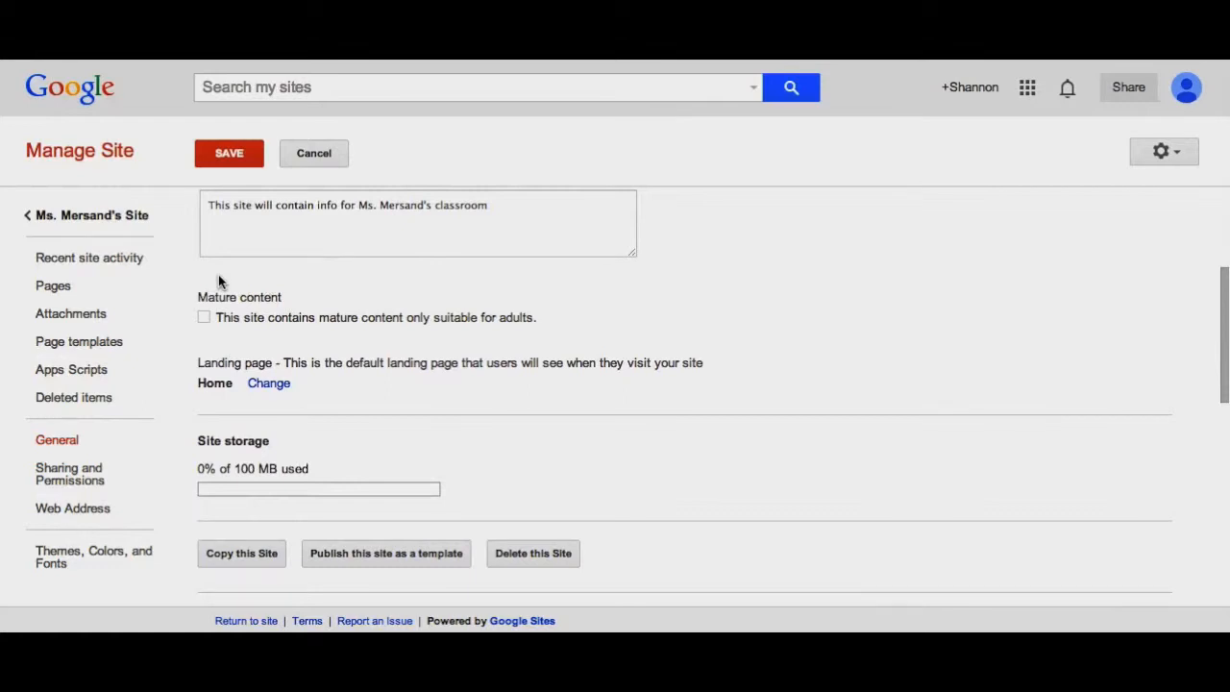
{"action": "scroll", "coordinate": [218, 281], "scroll_direction": "down", "scroll_amount": 2}
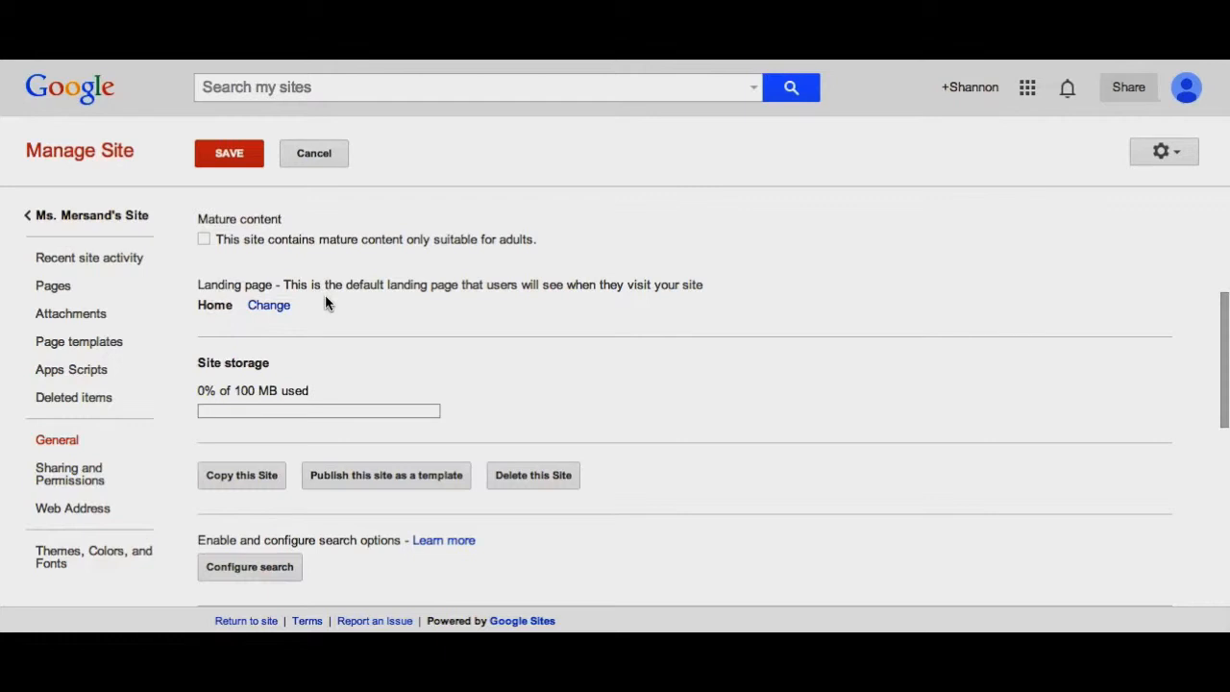
{"action": "scroll", "coordinate": [325, 303], "scroll_direction": "down", "scroll_amount": 1}
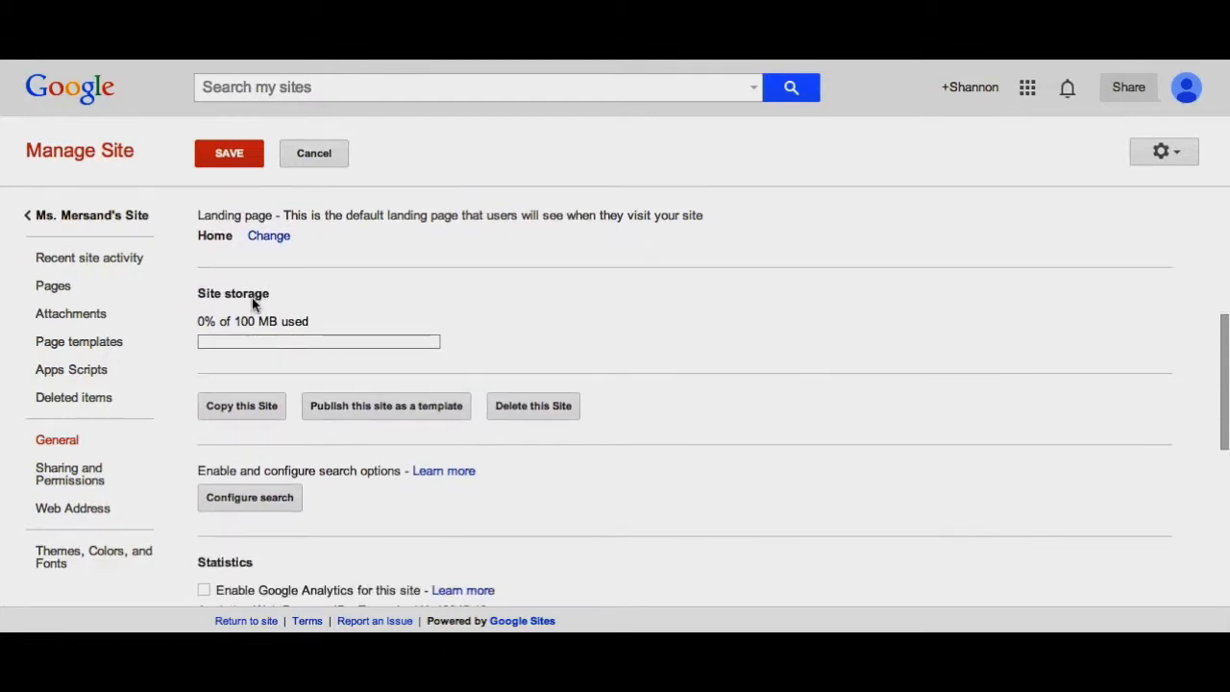
{"action": "scroll", "coordinate": [252, 303], "scroll_direction": "down", "scroll_amount": 1}
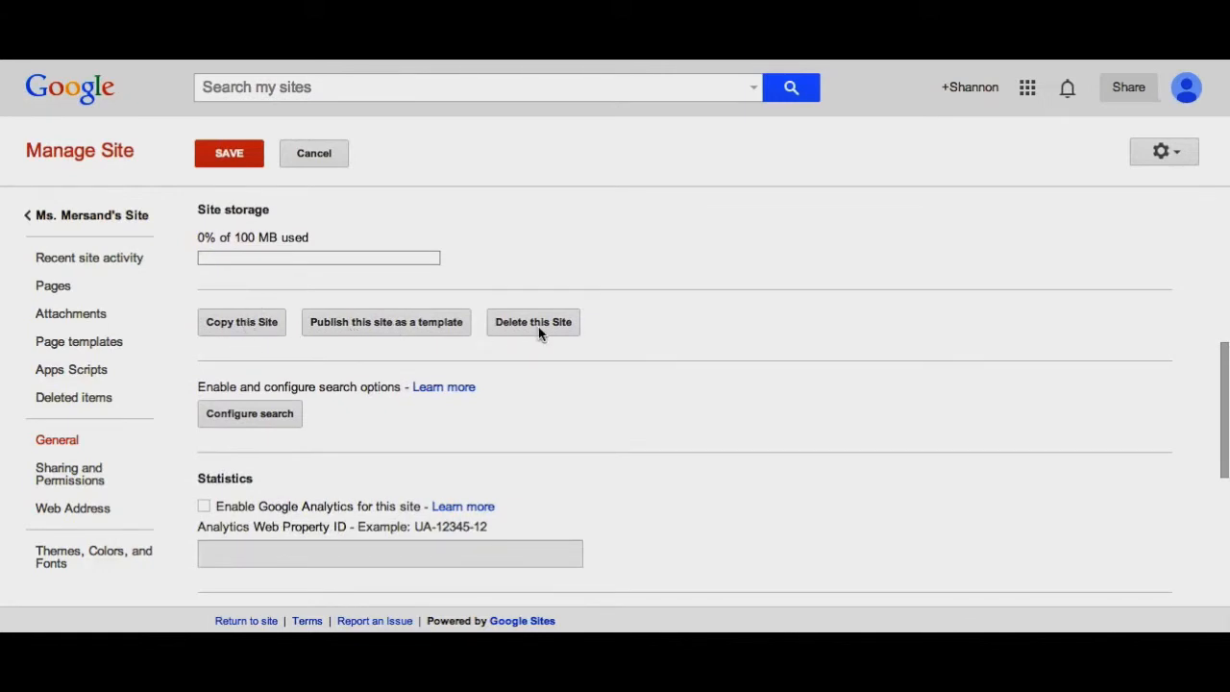
{"action": "scroll", "coordinate": [538, 332], "scroll_direction": "down", "scroll_amount": 1}
{"action": "scroll", "coordinate": [538, 332], "scroll_direction": "down", "scroll_amount": 1}
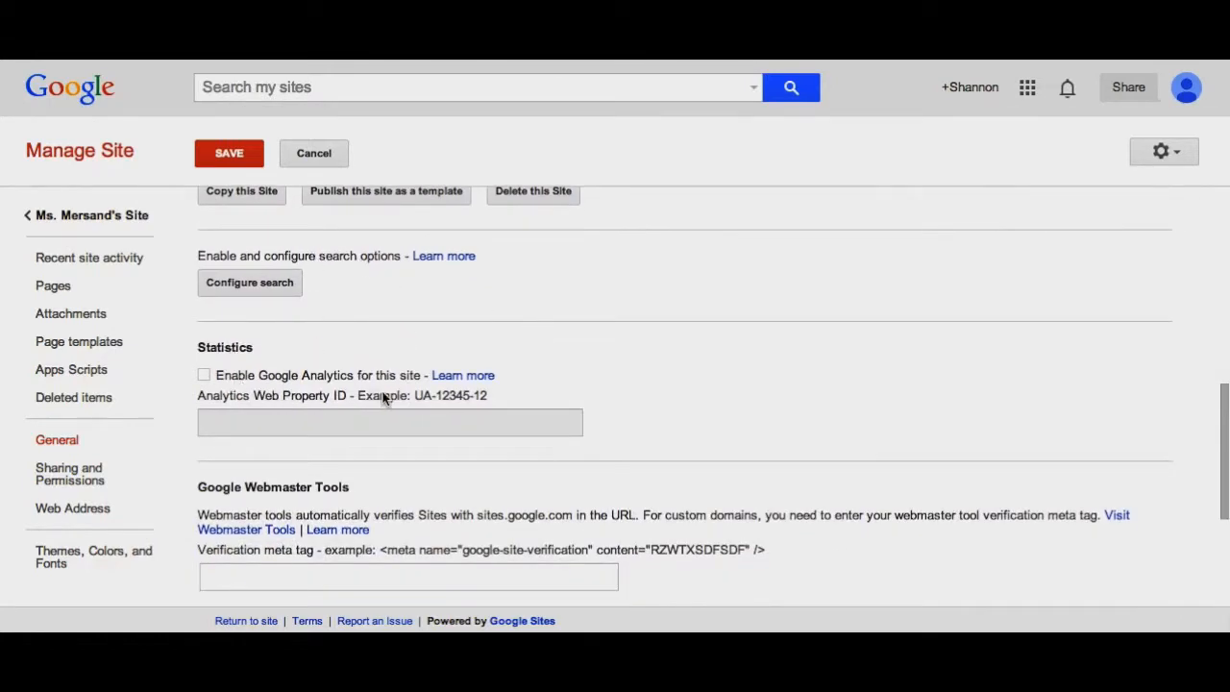
{"action": "scroll", "coordinate": [382, 398], "scroll_direction": "down", "scroll_amount": 3}
{"action": "scroll", "coordinate": [383, 398], "scroll_direction": "down", "scroll_amount": 1}
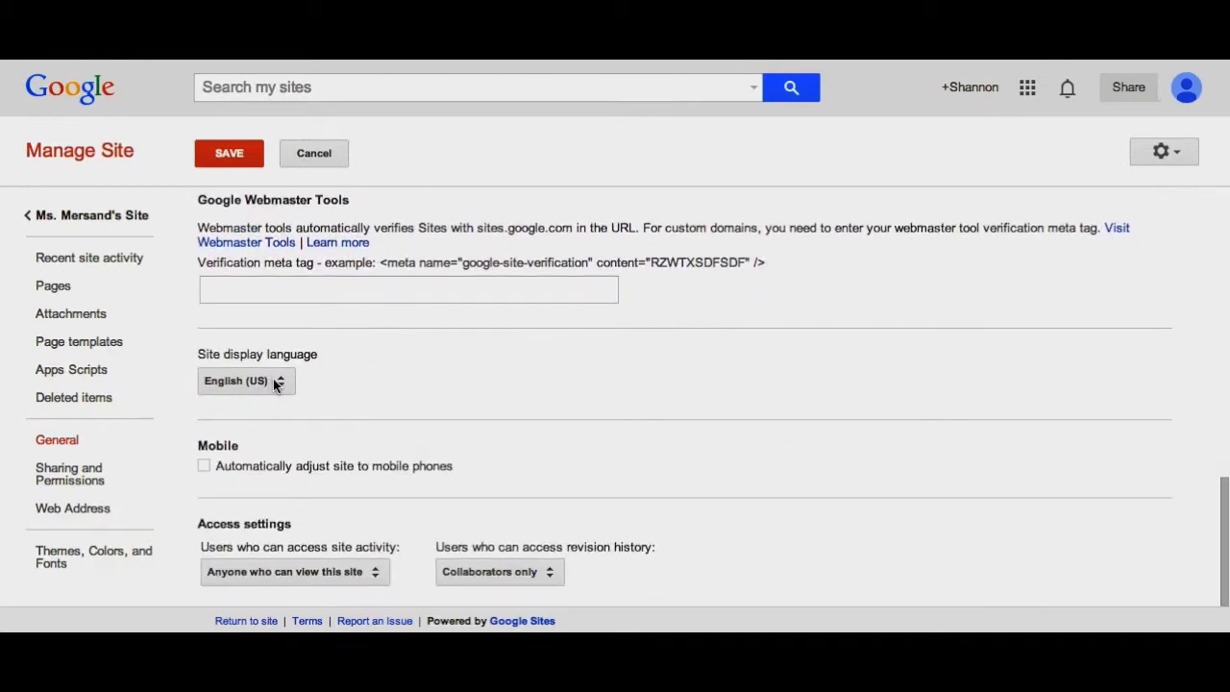
- Enable automatic adjustment of the site to mobile phones and save the general settings
{"action": "left_click", "coordinate": [282, 384]}
{"action": "left_click", "coordinate": [504, 382]}
{"action": "left_click", "coordinate": [205, 466]}
{"action": "scroll", "coordinate": [289, 465], "scroll_direction": "up", "scroll_amount": 10}
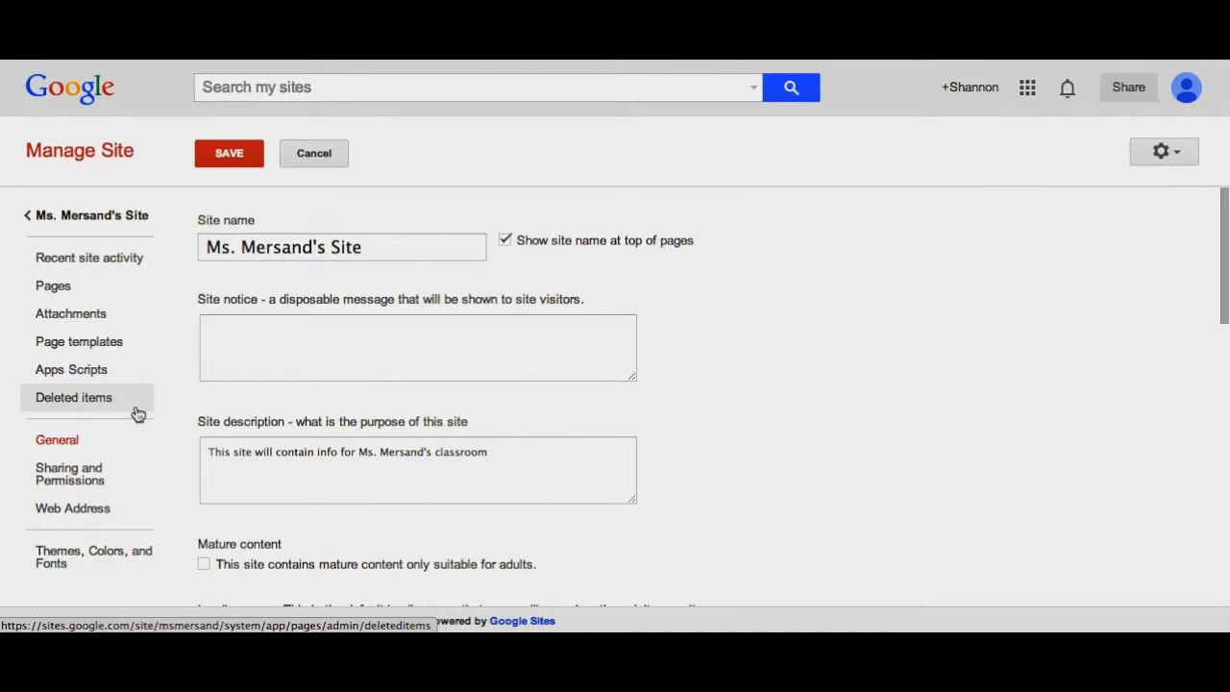
{"action": "left_click", "coordinate": [231, 157]}
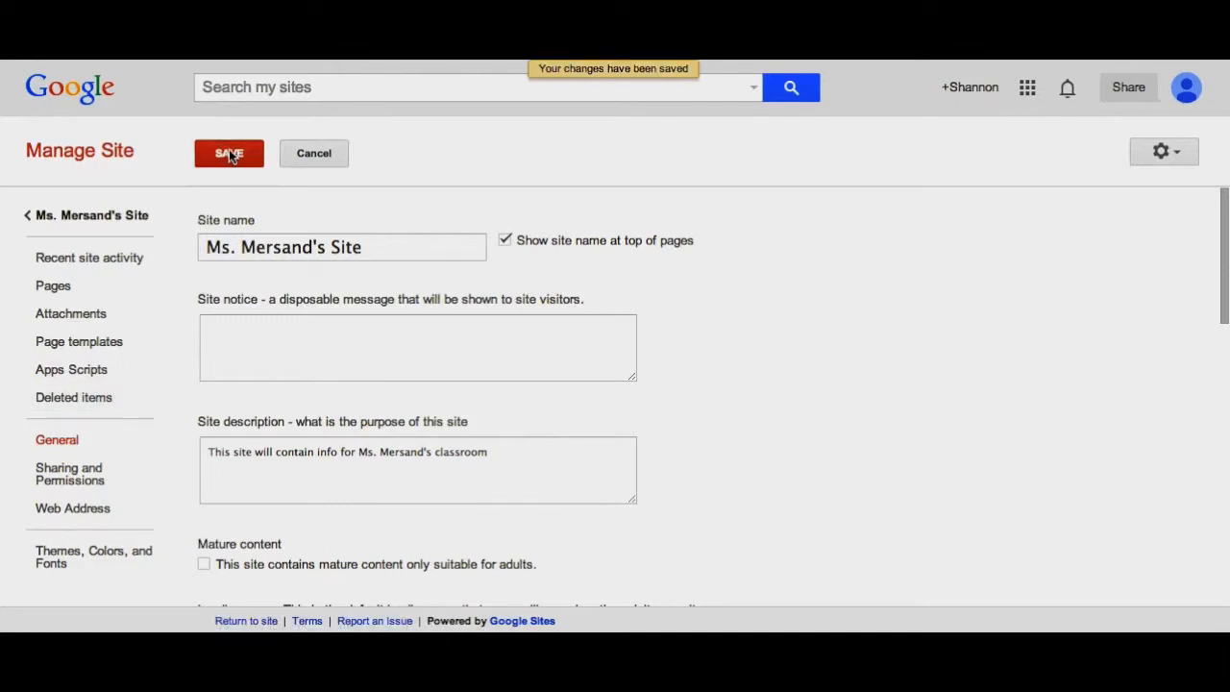
- Return to the site and browse the Home and Activities pages
{"action": "left_click", "coordinate": [56, 214]}
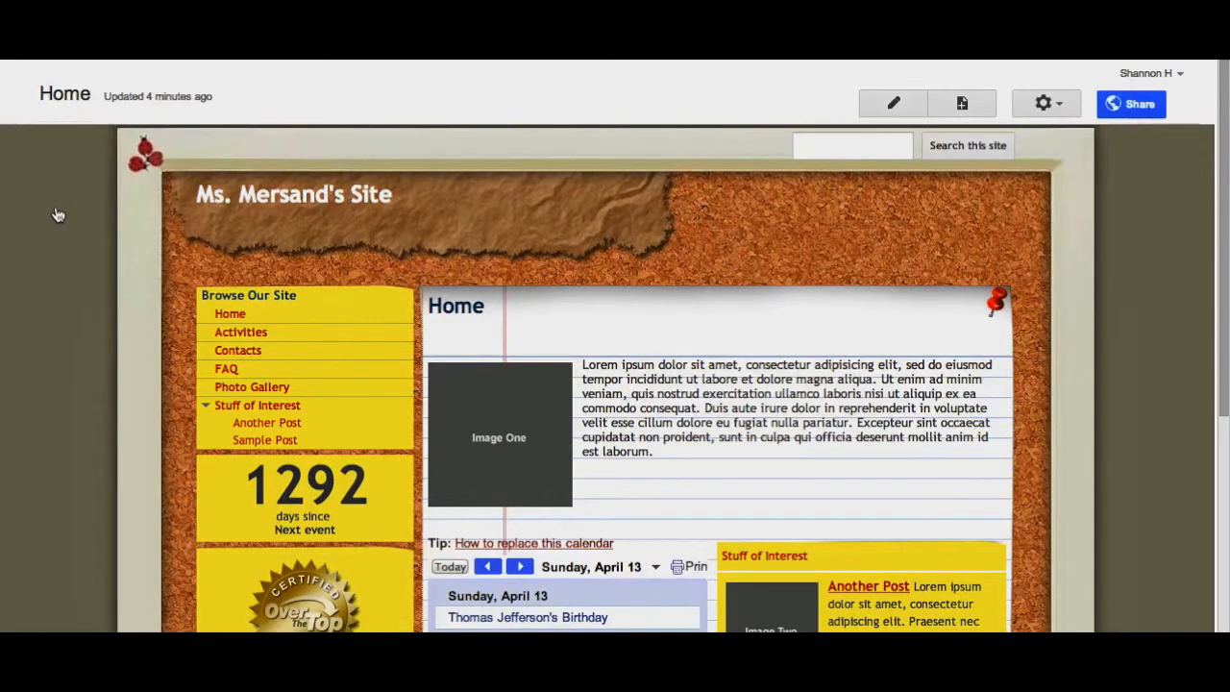
{"action": "scroll", "coordinate": [1057, 291], "scroll_direction": "down", "scroll_amount": 3}
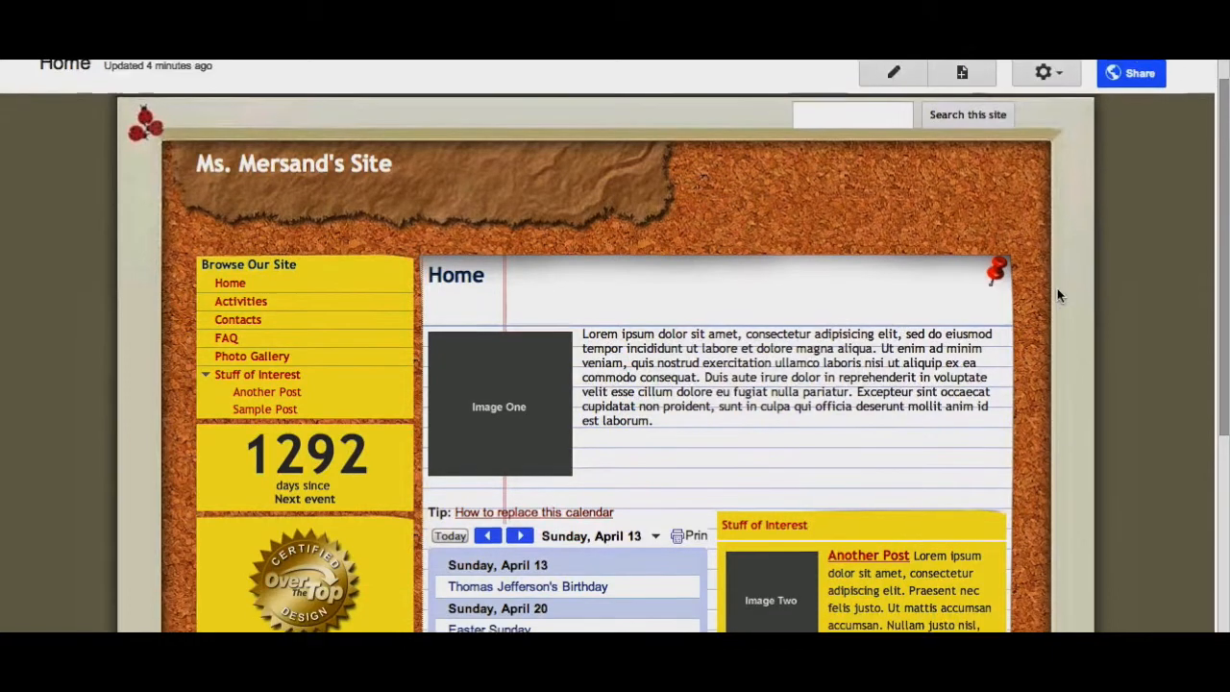
{"action": "scroll", "coordinate": [1057, 296], "scroll_direction": "down", "scroll_amount": 2}
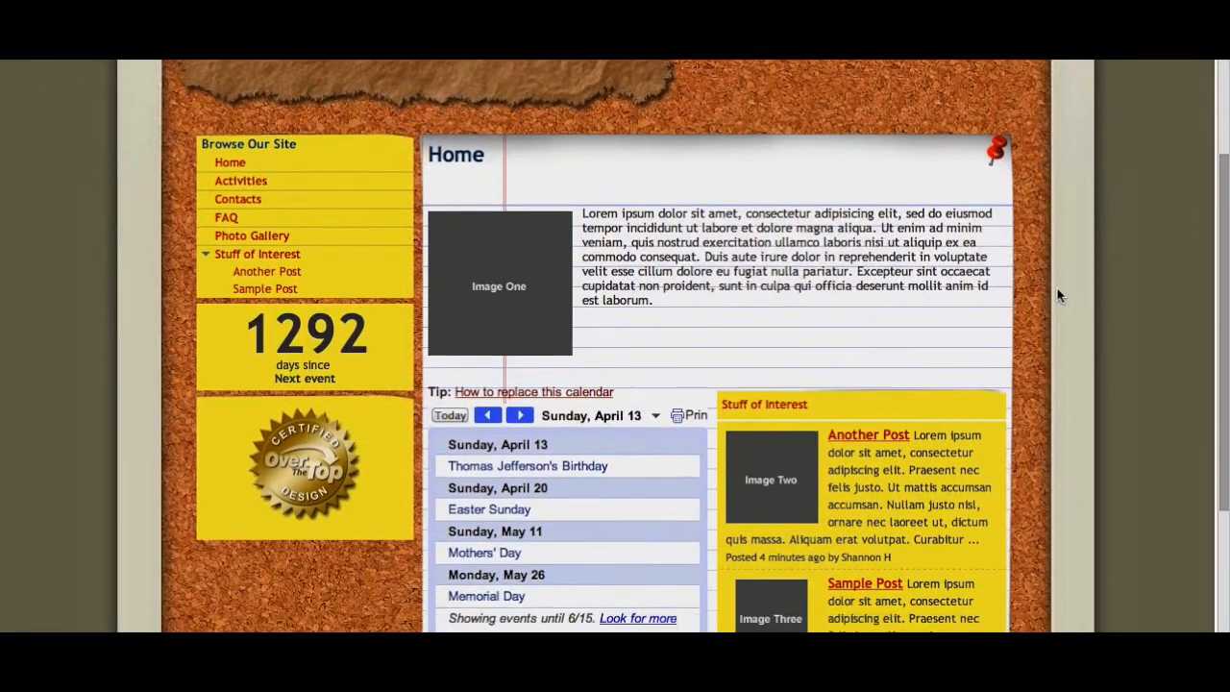
{"action": "scroll", "coordinate": [1057, 296], "scroll_direction": "down", "scroll_amount": 2}
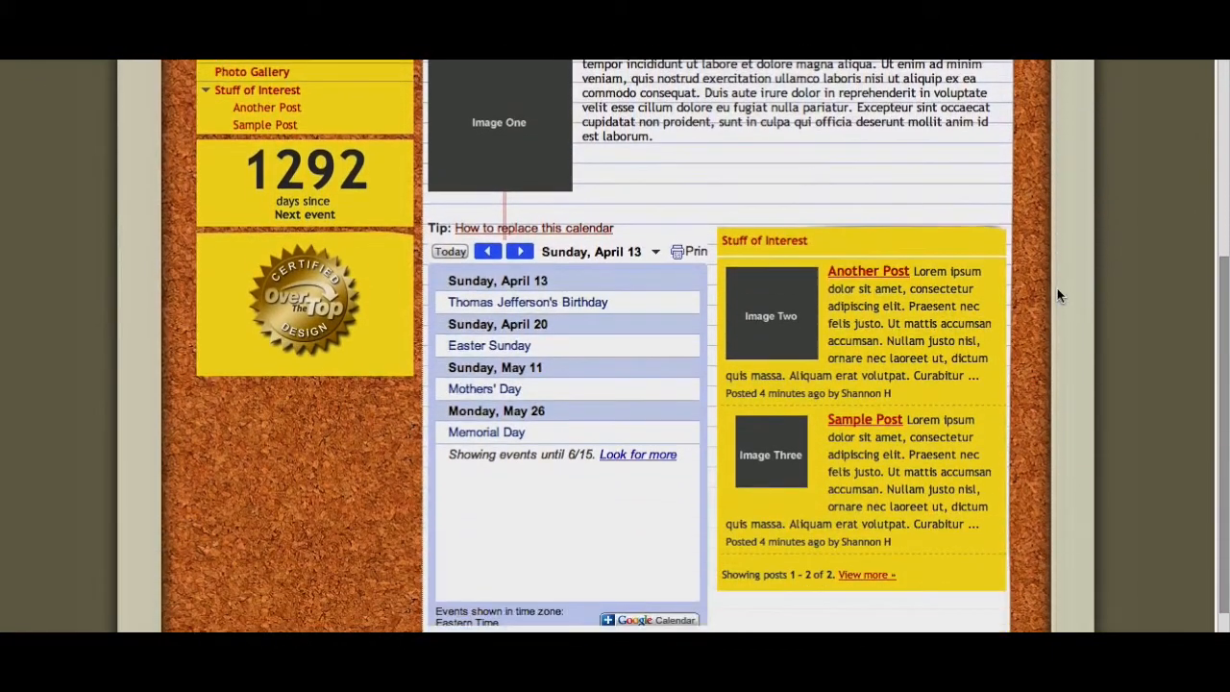
{"action": "scroll", "coordinate": [1057, 296], "scroll_direction": "up", "scroll_amount": 5}
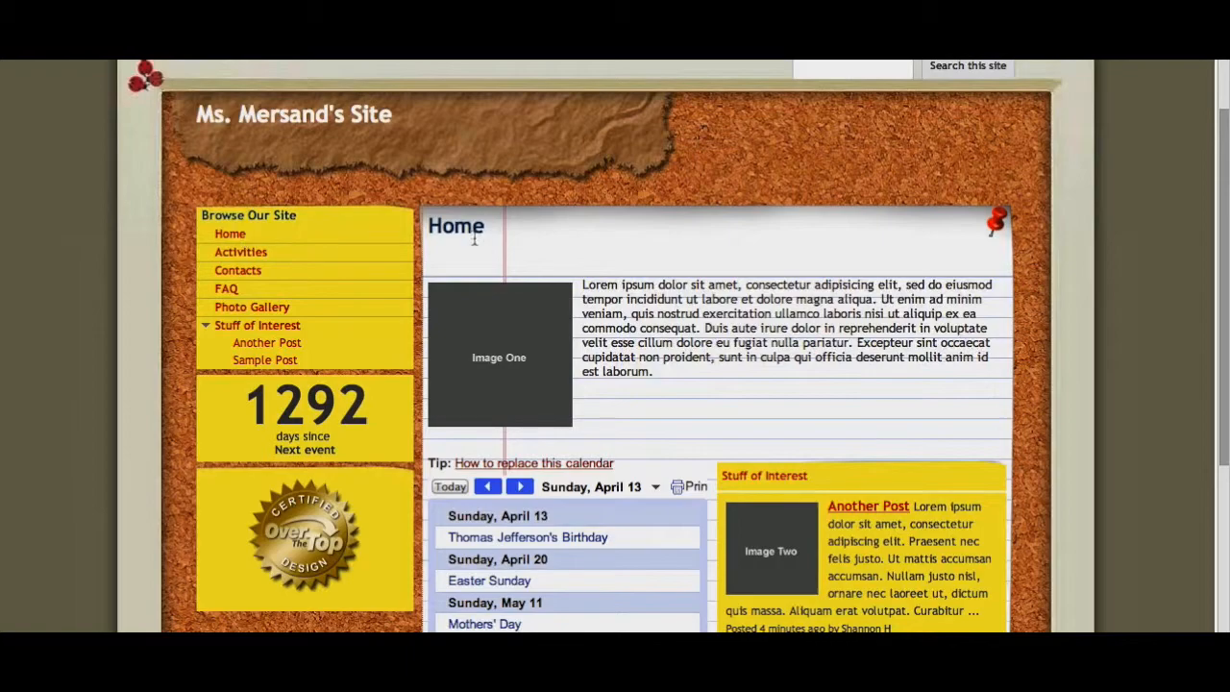
{"action": "left_click", "coordinate": [261, 250]}
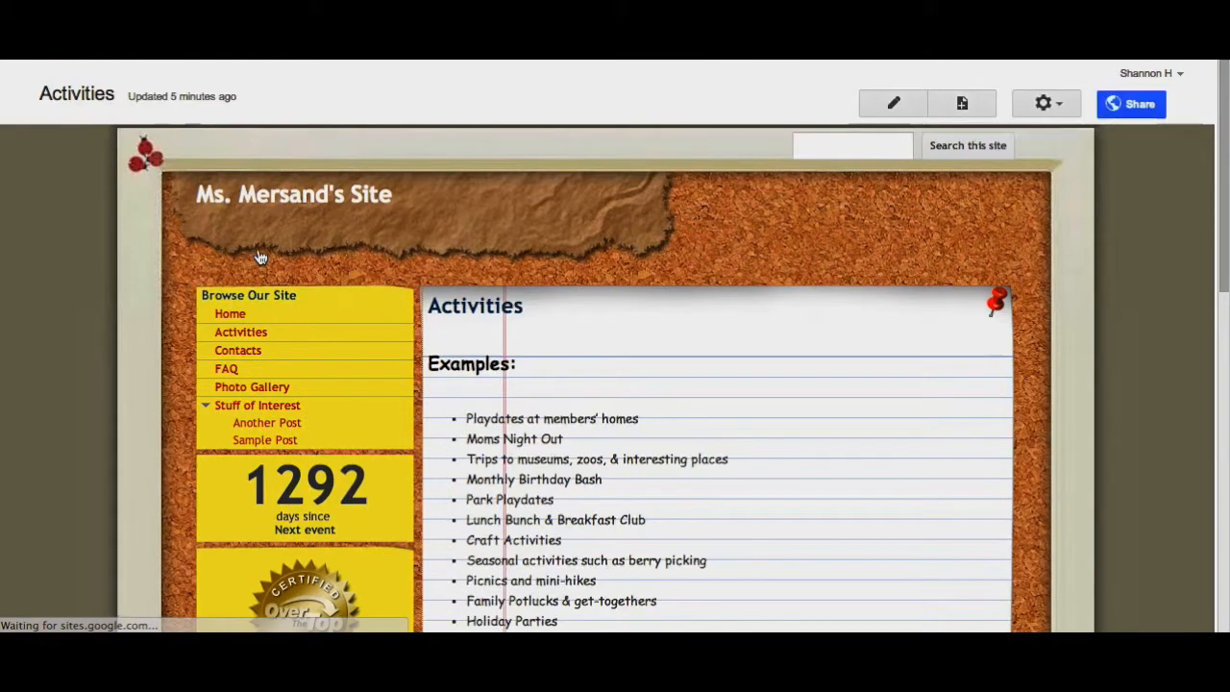
{"action": "scroll", "coordinate": [659, 480], "scroll_direction": "down", "scroll_amount": 5}
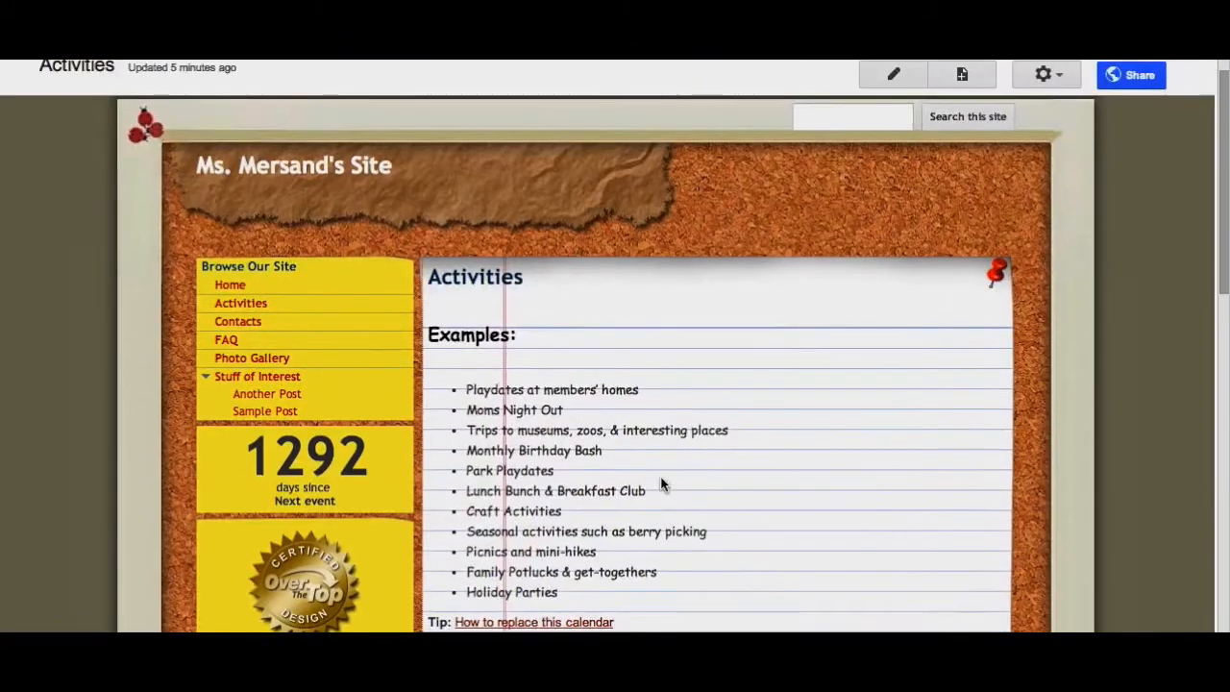
{"action": "scroll", "coordinate": [660, 483], "scroll_direction": "down", "scroll_amount": 8}
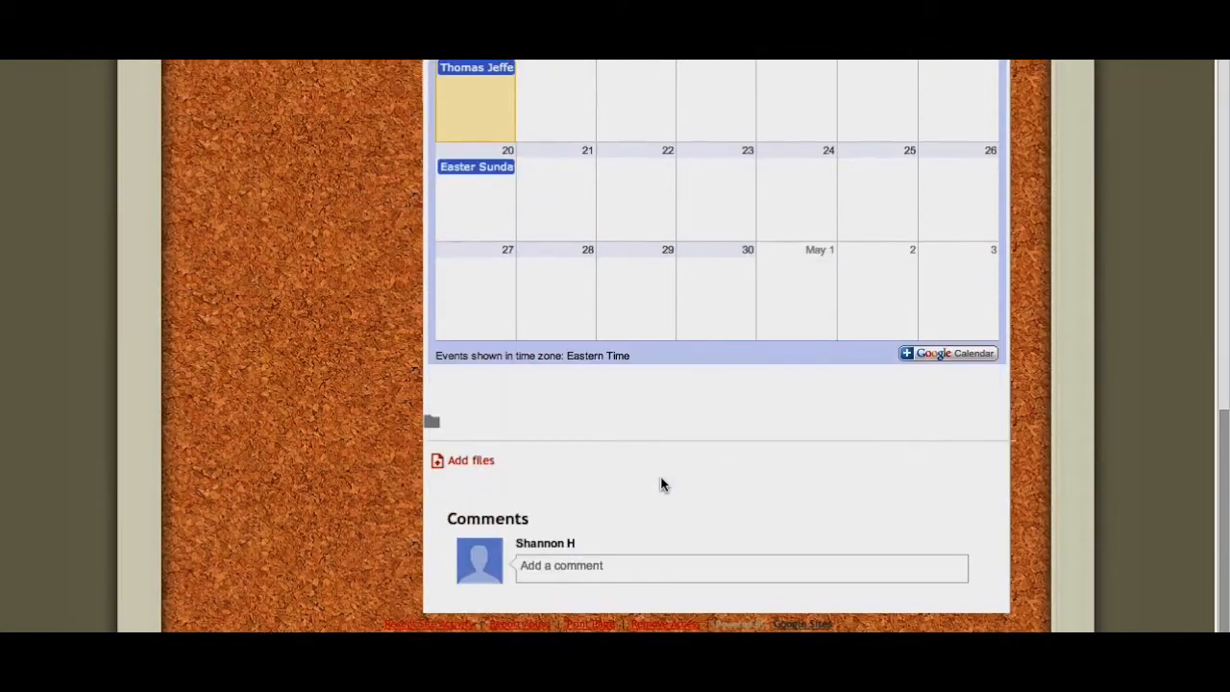
{"action": "scroll", "coordinate": [661, 484], "scroll_direction": "up", "scroll_amount": 12}
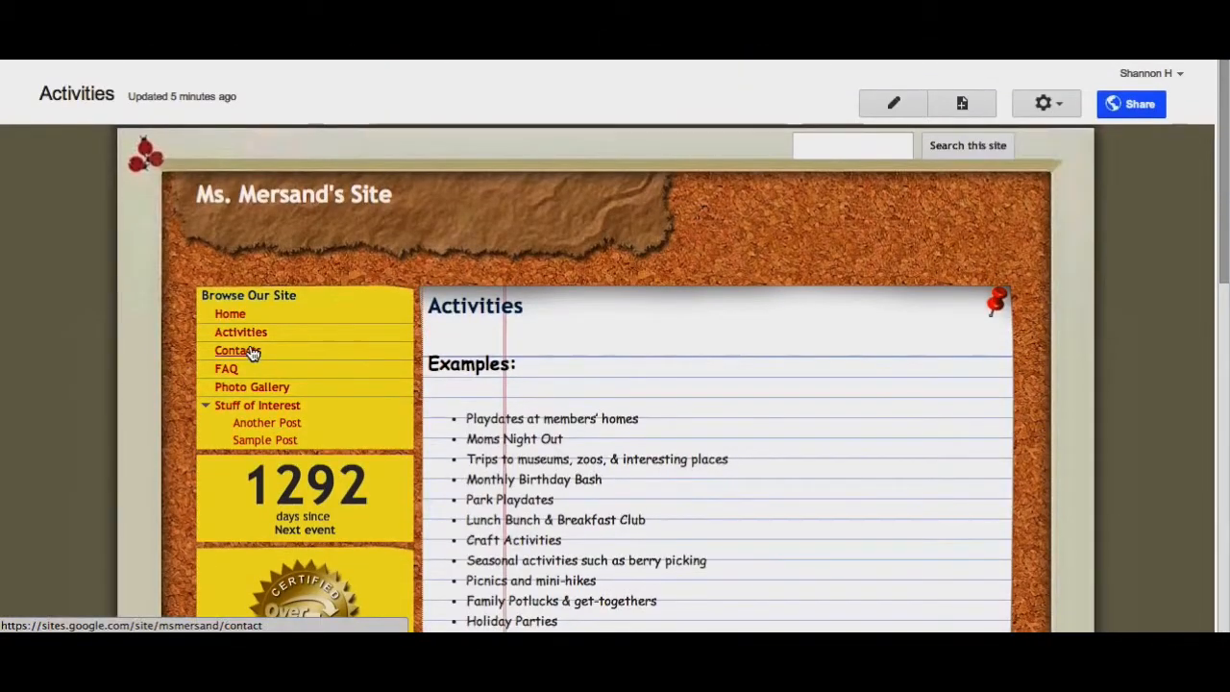
- Browse the Contacts, FAQ and Photo Gallery pages of the site
{"action": "left_click", "coordinate": [249, 354]}
{"action": "scroll", "coordinate": [640, 415], "scroll_direction": "down", "scroll_amount": 3}
{"action": "scroll", "coordinate": [640, 415], "scroll_direction": "up", "scroll_amount": 2}
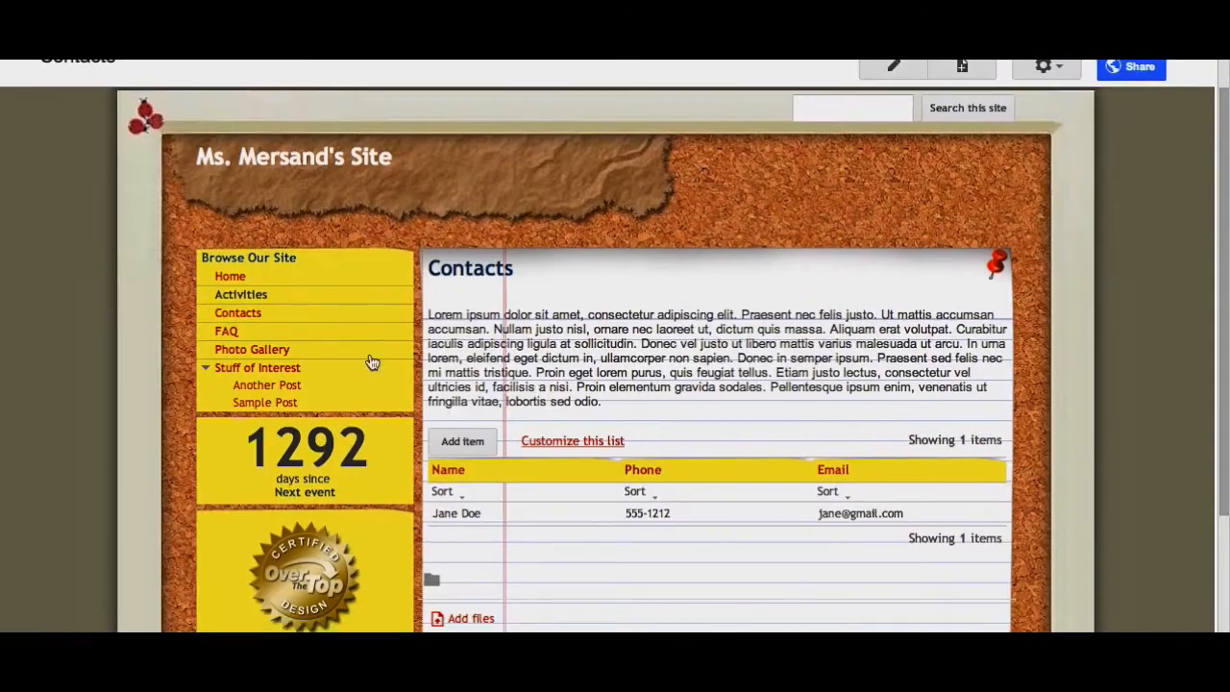
{"action": "left_click", "coordinate": [229, 332]}
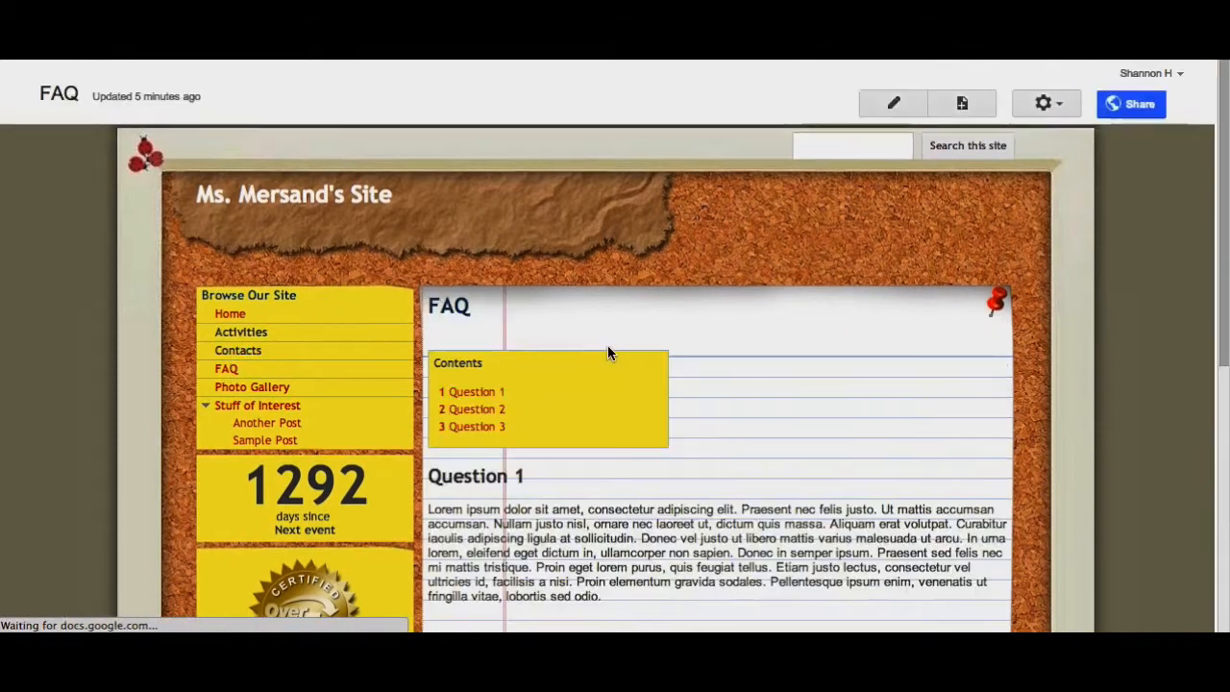
{"action": "scroll", "coordinate": [608, 345], "scroll_direction": "down", "scroll_amount": 4}
{"action": "scroll", "coordinate": [607, 345], "scroll_direction": "up", "scroll_amount": 3}
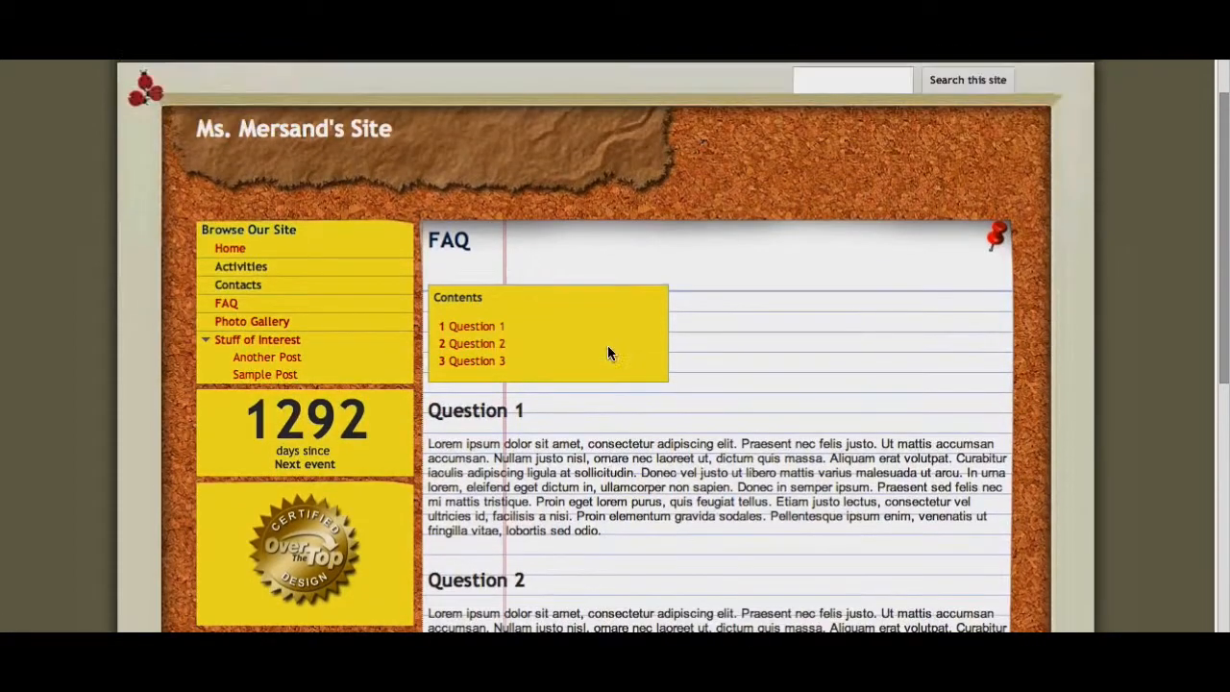
{"action": "left_click", "coordinate": [245, 324]}
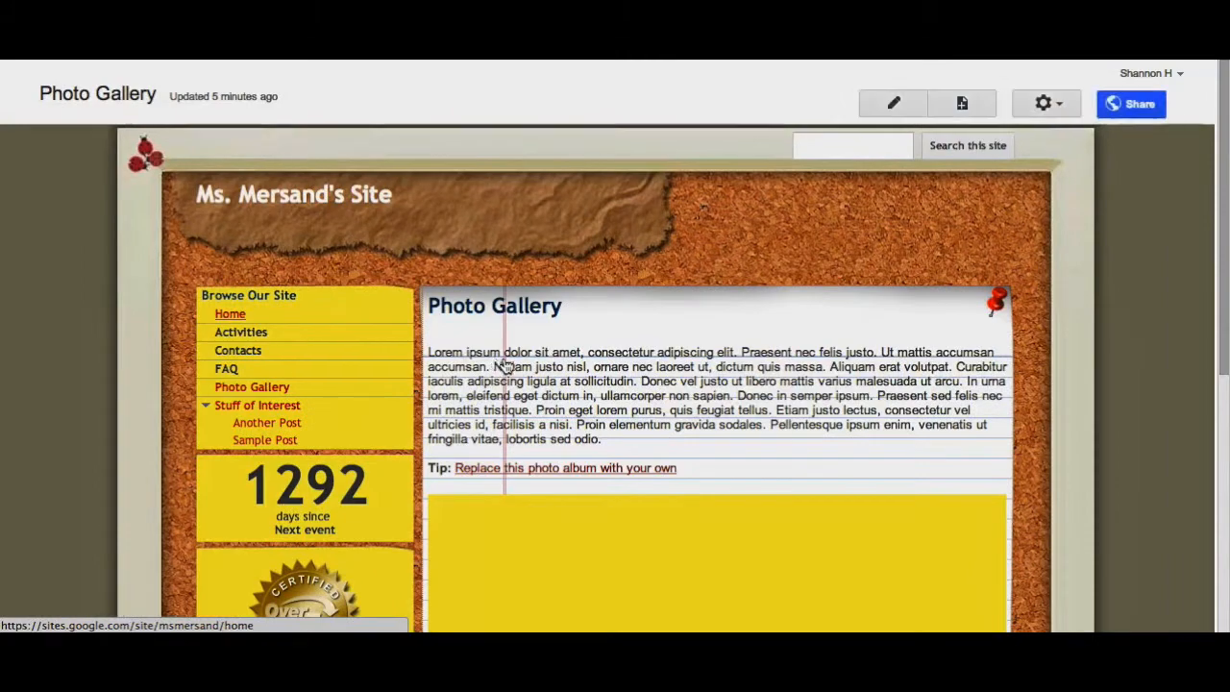
{"action": "scroll", "coordinate": [504, 365], "scroll_direction": "down", "scroll_amount": 5}
{"action": "scroll", "coordinate": [504, 365], "scroll_direction": "up", "scroll_amount": 3}
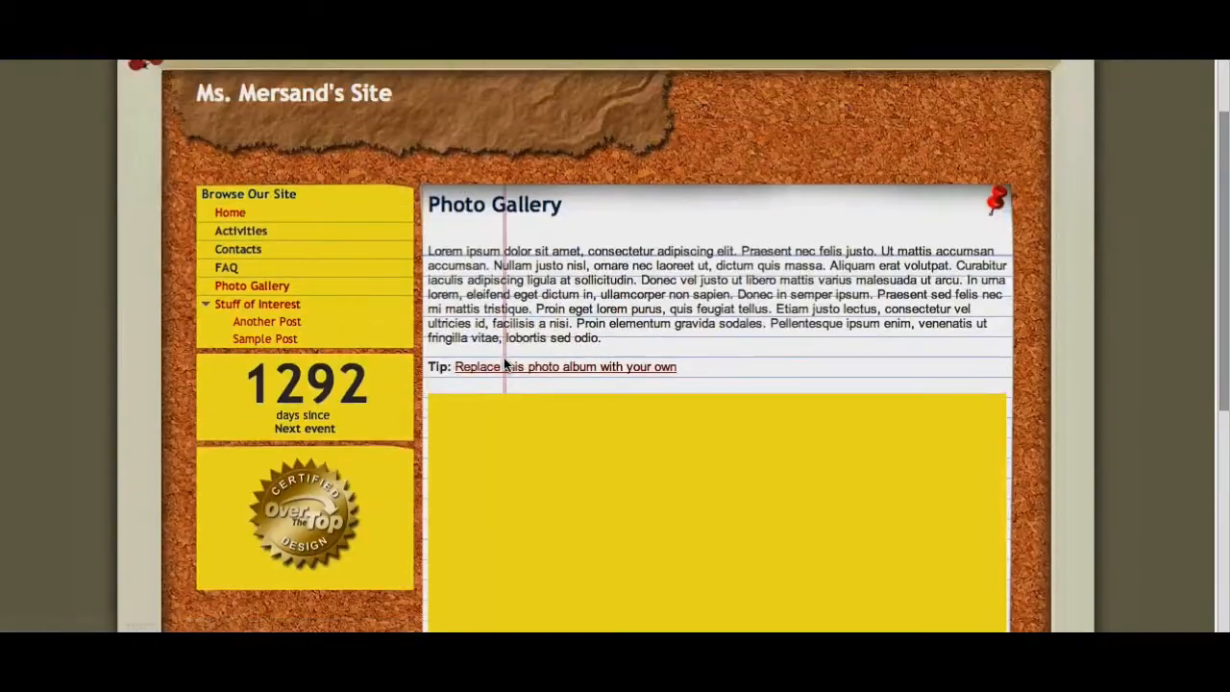
- Browse the Stuff of Interest page and reopen the FAQ page
{"action": "left_click", "coordinate": [252, 305]}
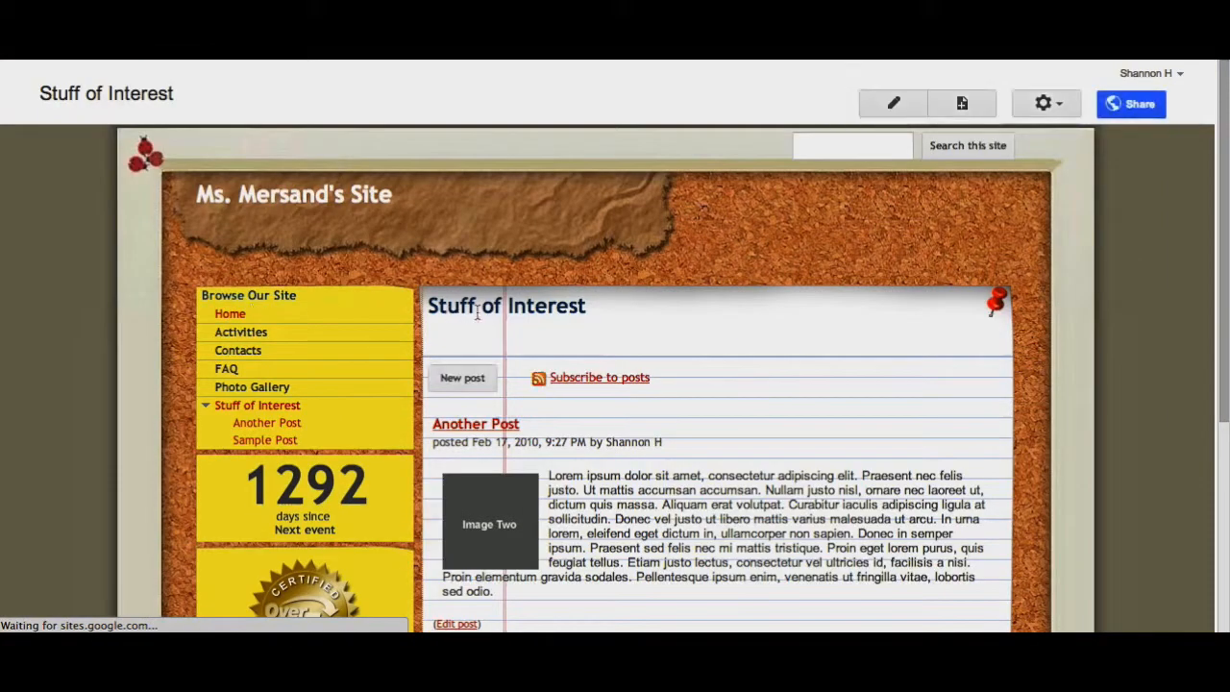
{"action": "scroll", "coordinate": [557, 396], "scroll_direction": "down", "scroll_amount": 5}
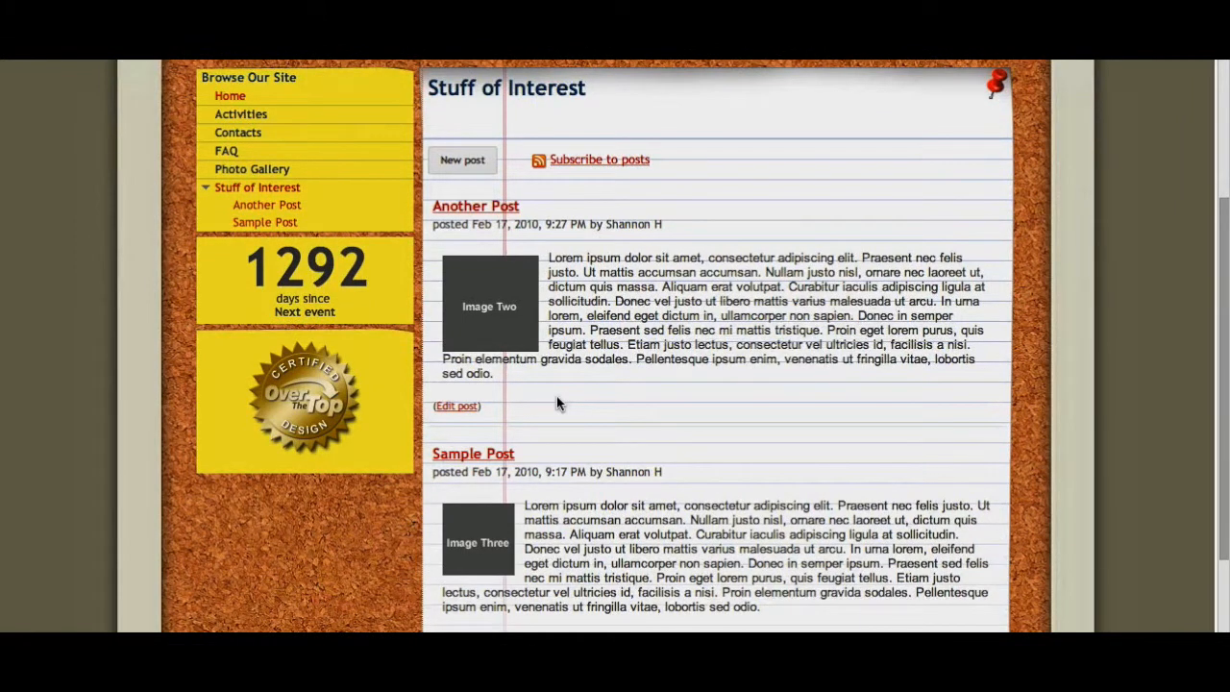
{"action": "scroll", "coordinate": [558, 403], "scroll_direction": "up", "scroll_amount": 3}
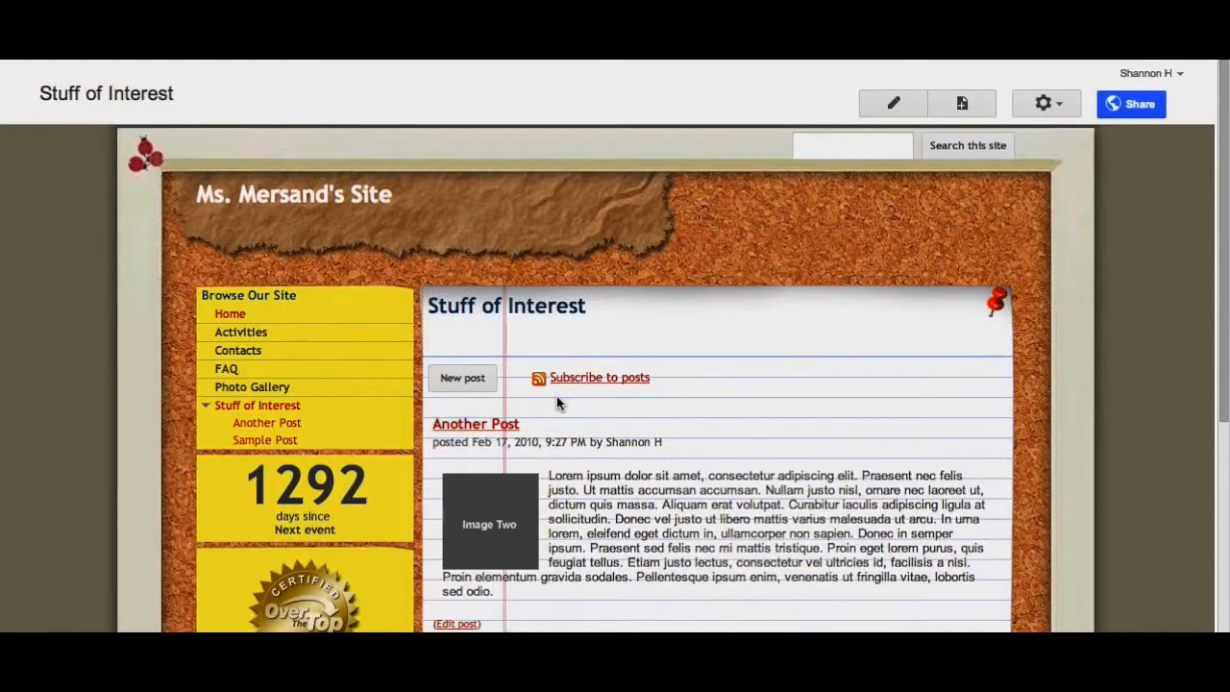
{"action": "left_click", "coordinate": [226, 370]}
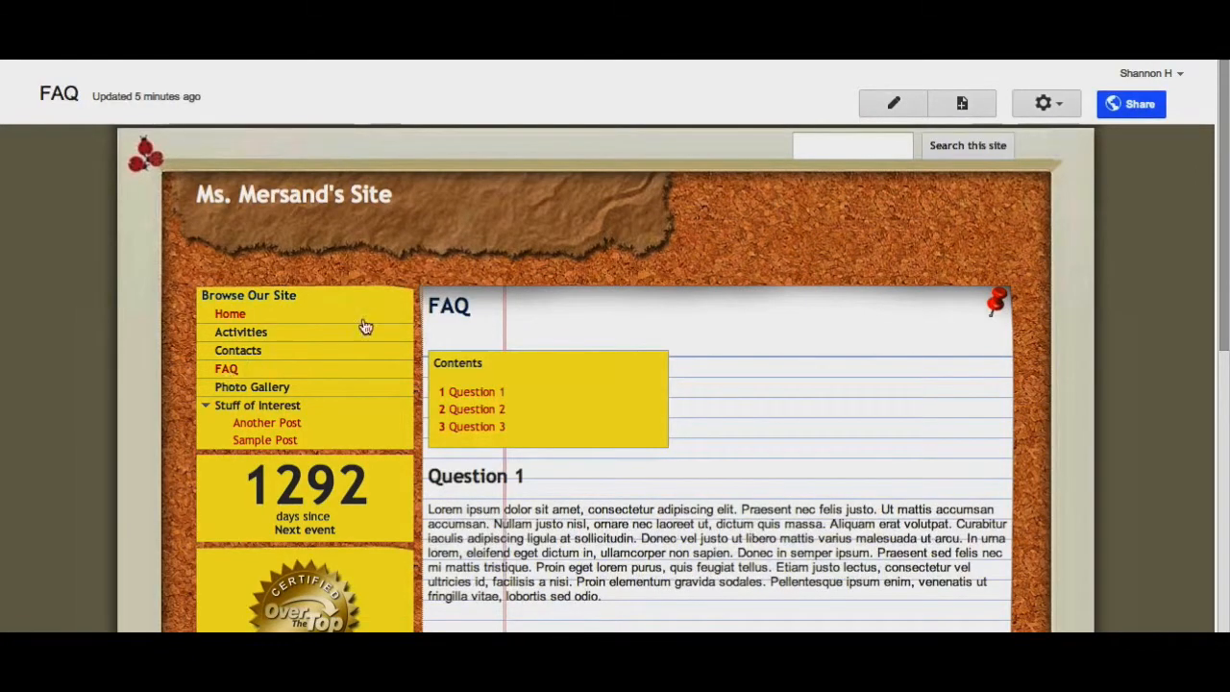
- Delete the FAQ page from the site
{"action": "scroll", "coordinate": [638, 304], "scroll_direction": "down", "scroll_amount": 3}
{"action": "scroll", "coordinate": [638, 306], "scroll_direction": "down", "scroll_amount": 3}
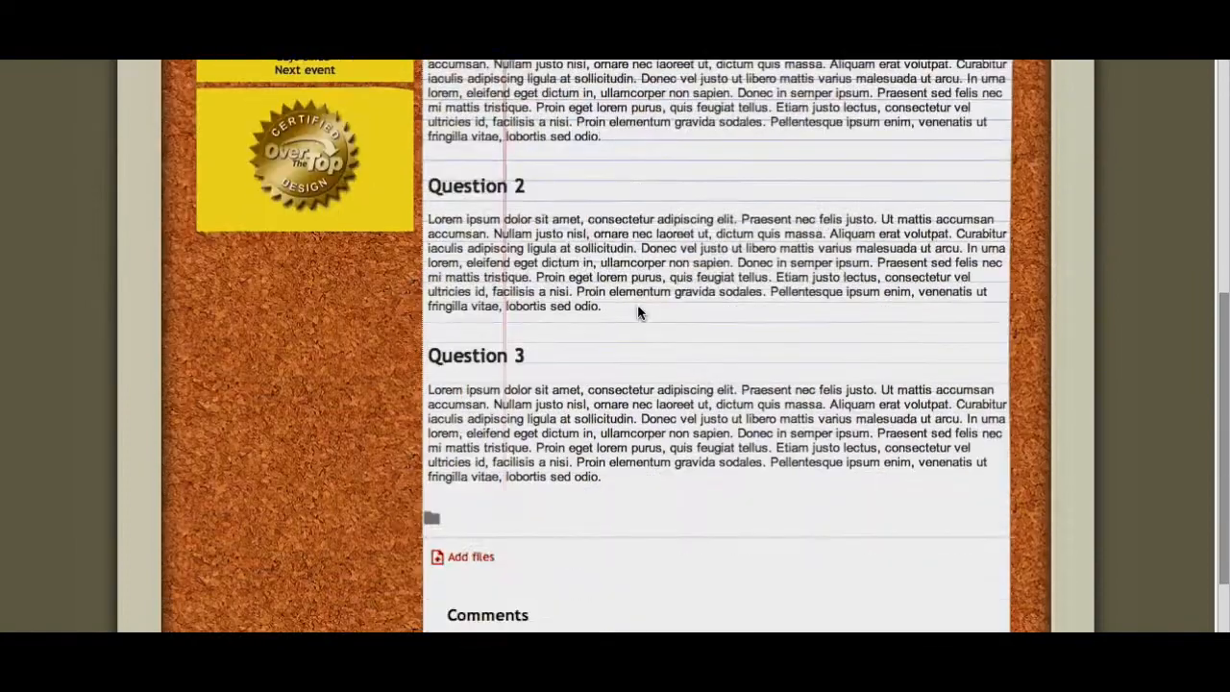
{"action": "scroll", "coordinate": [640, 310], "scroll_direction": "down", "scroll_amount": 1}
{"action": "scroll", "coordinate": [640, 313], "scroll_direction": "up", "scroll_amount": 3}
{"action": "scroll", "coordinate": [638, 311], "scroll_direction": "up", "scroll_amount": 5}
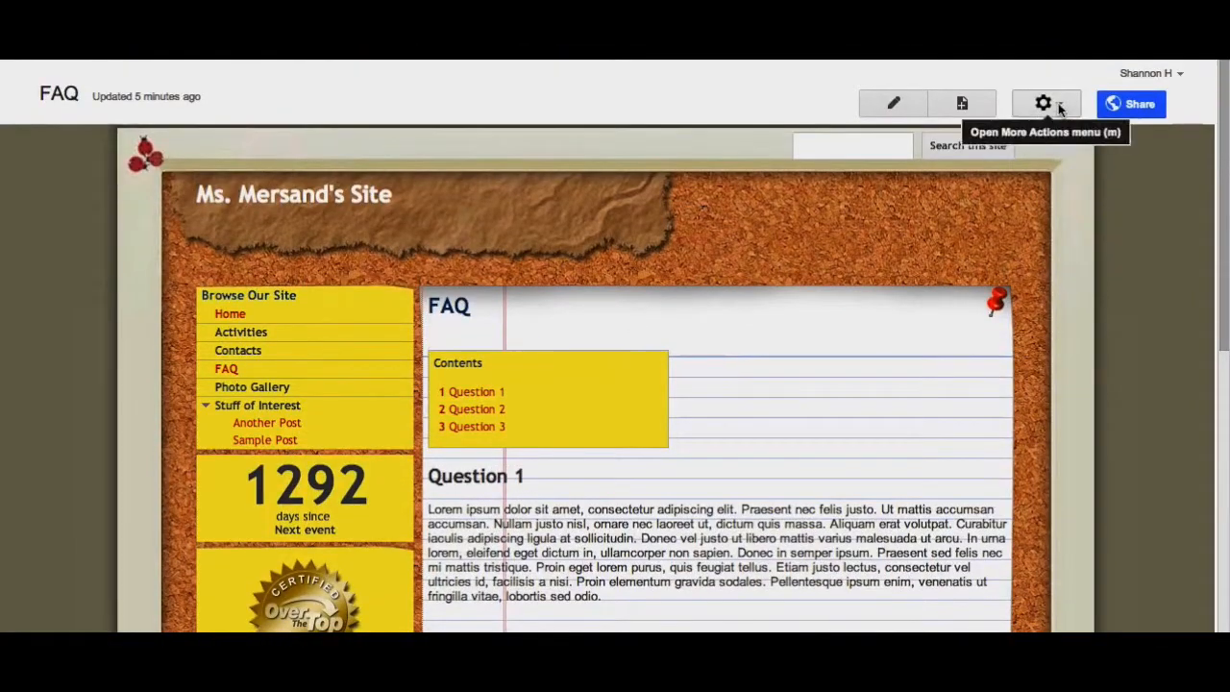
{"action": "left_click", "coordinate": [1058, 104]}
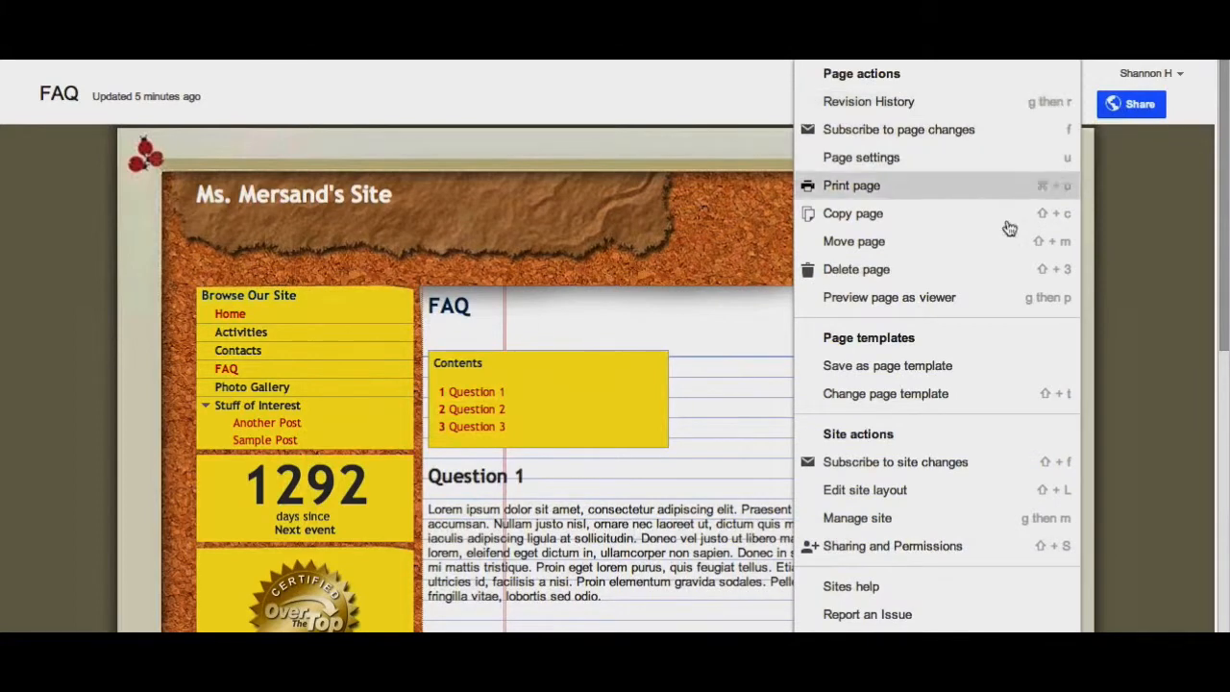
{"action": "scroll", "coordinate": [949, 463], "scroll_direction": "down", "scroll_amount": 1}
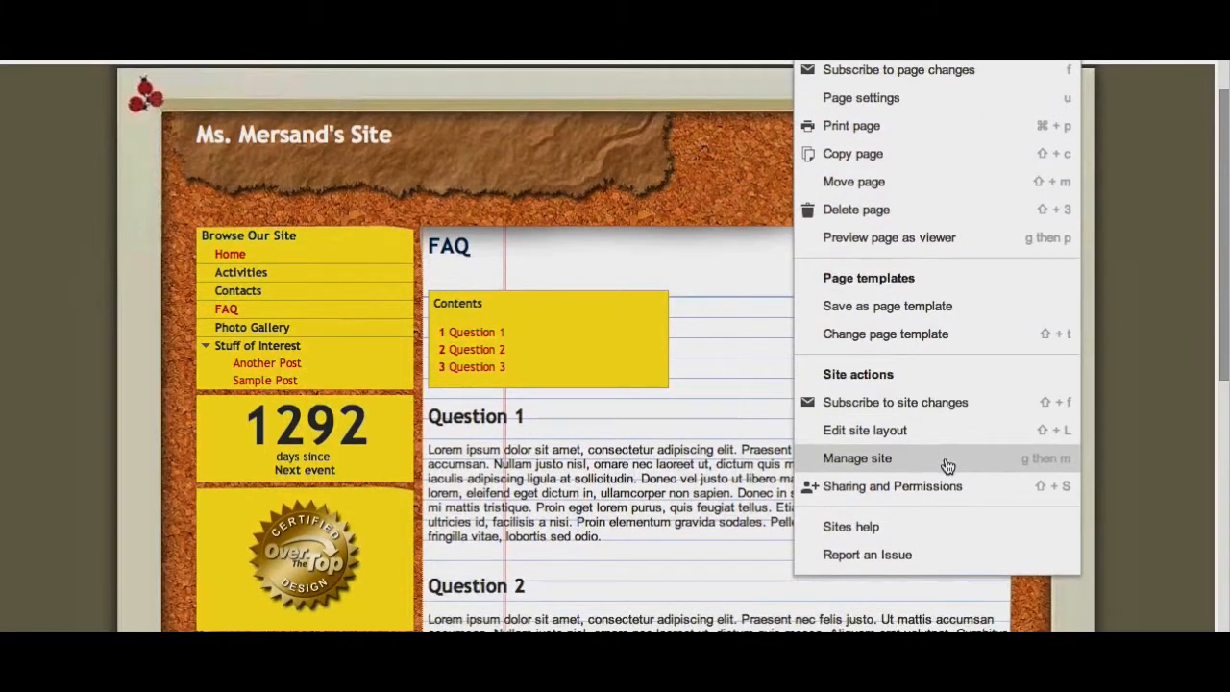
{"action": "left_click", "coordinate": [899, 208]}
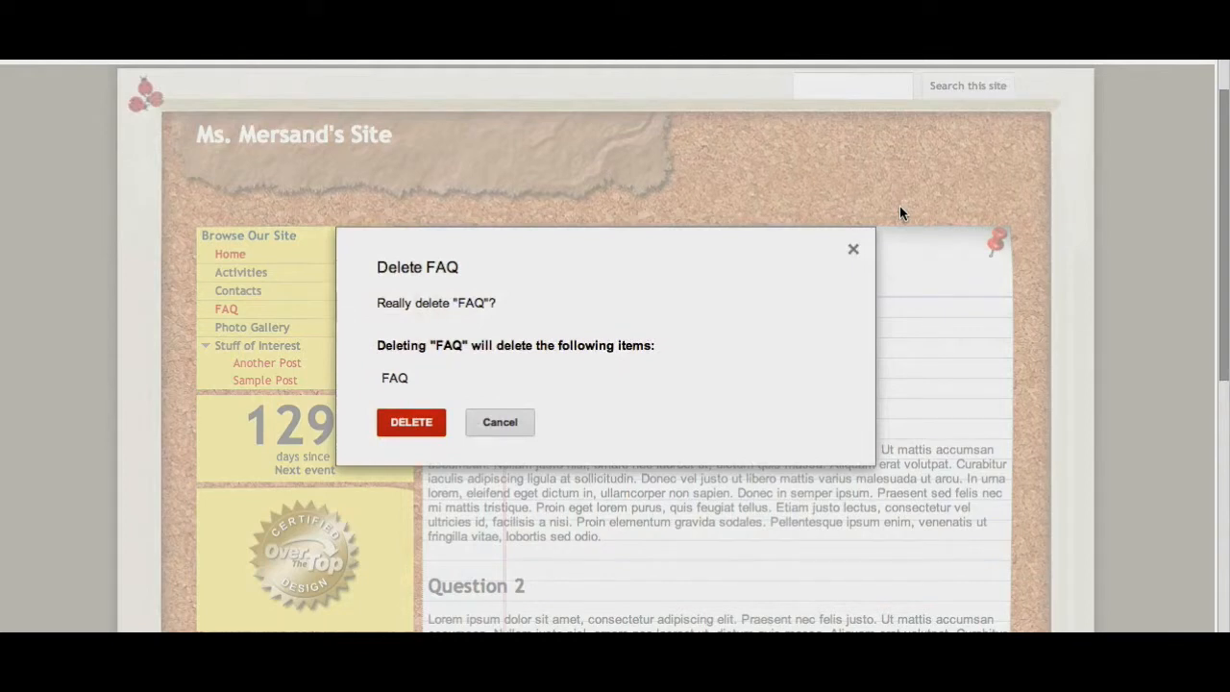
{"action": "left_click", "coordinate": [411, 422]}
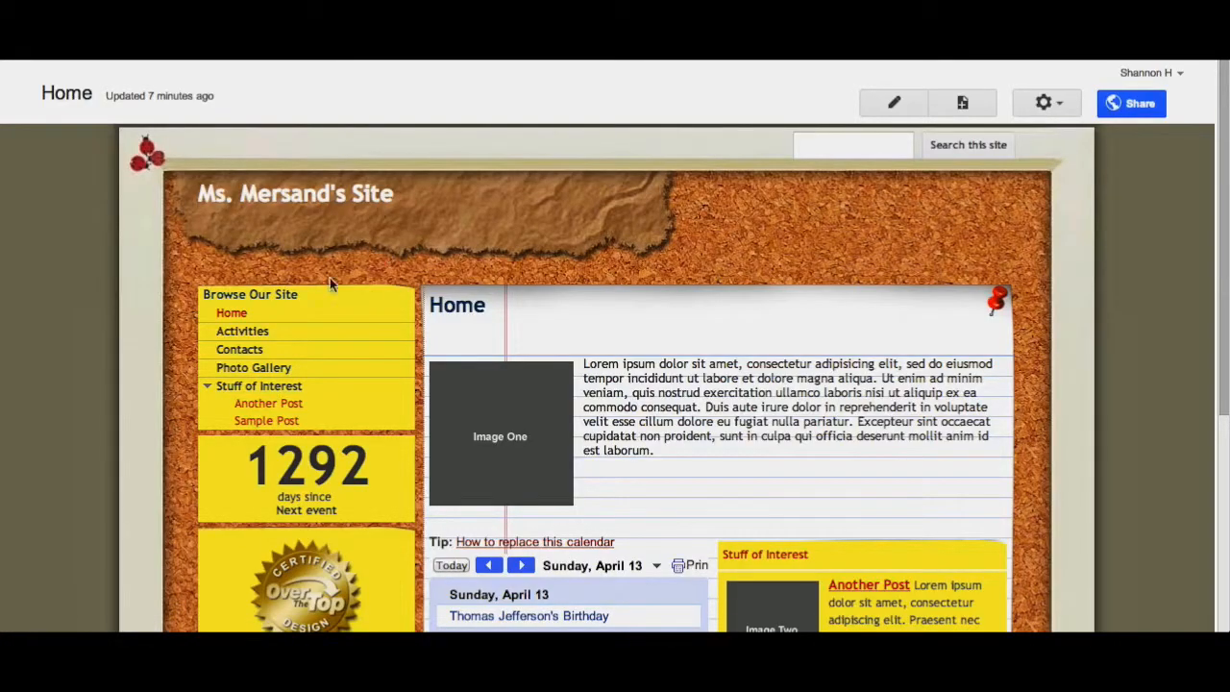
- Open the Photo Gallery page and delete it from the site
{"action": "left_click", "coordinate": [239, 373]}
{"action": "scroll", "coordinate": [611, 313], "scroll_direction": "down", "scroll_amount": 3}
{"action": "scroll", "coordinate": [612, 317], "scroll_direction": "up", "scroll_amount": 3}
{"action": "left_click", "coordinate": [1038, 96]}
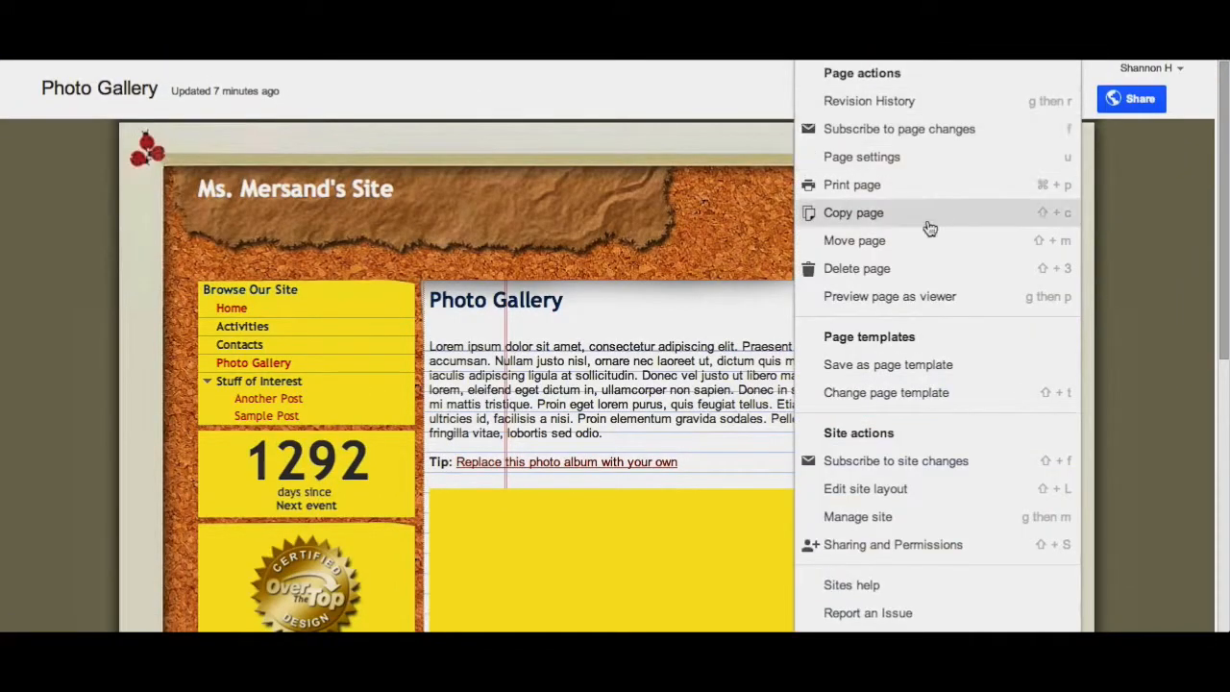
{"action": "left_click", "coordinate": [899, 270]}
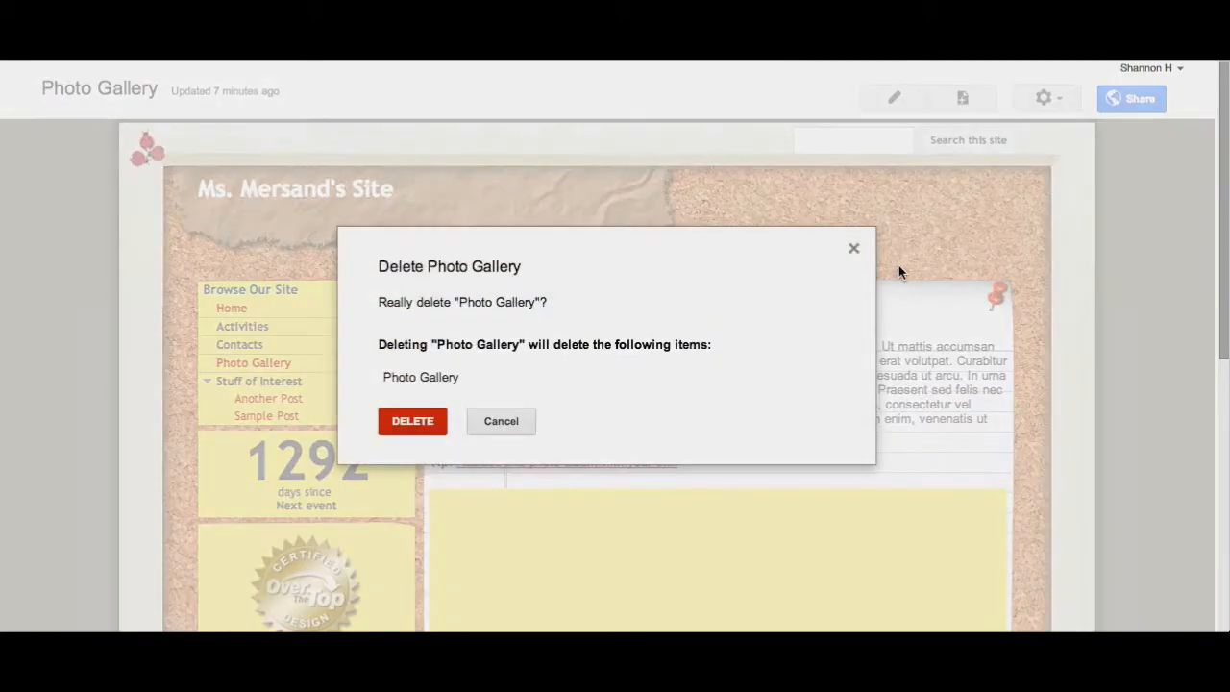
{"action": "left_click", "coordinate": [412, 421]}
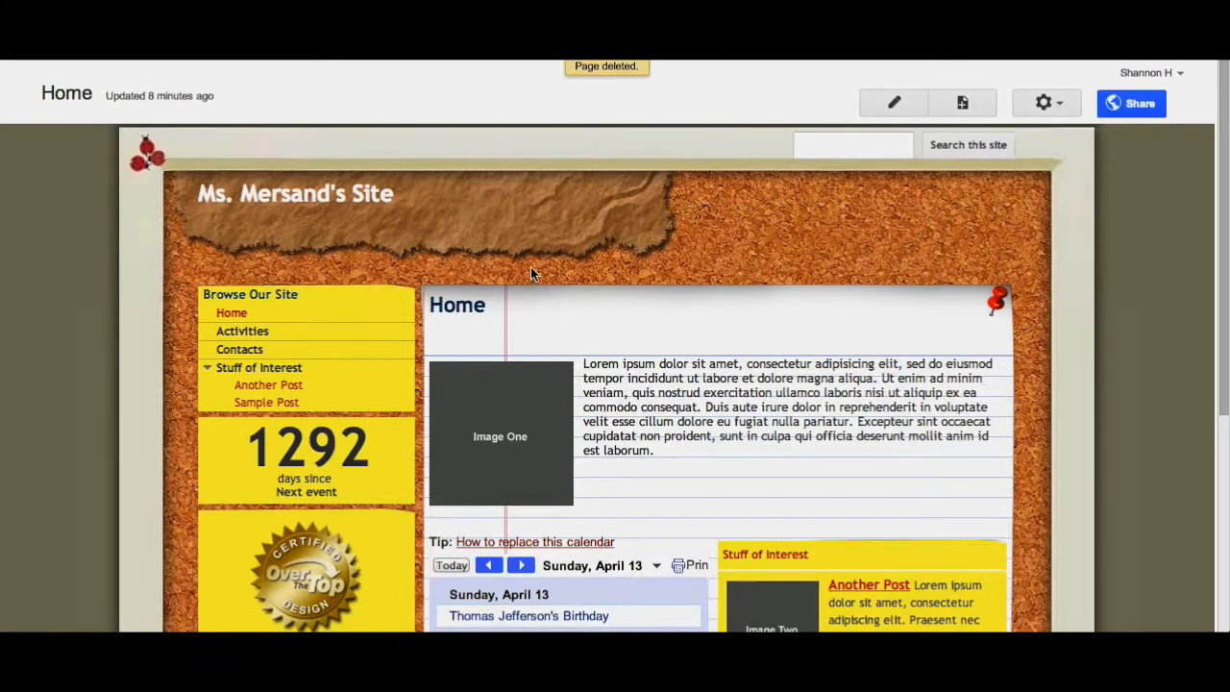
- Edit the Home page and replace the placeholder paragraph with "This is my new text."
{"action": "scroll", "coordinate": [716, 363], "scroll_direction": "down", "scroll_amount": 3}
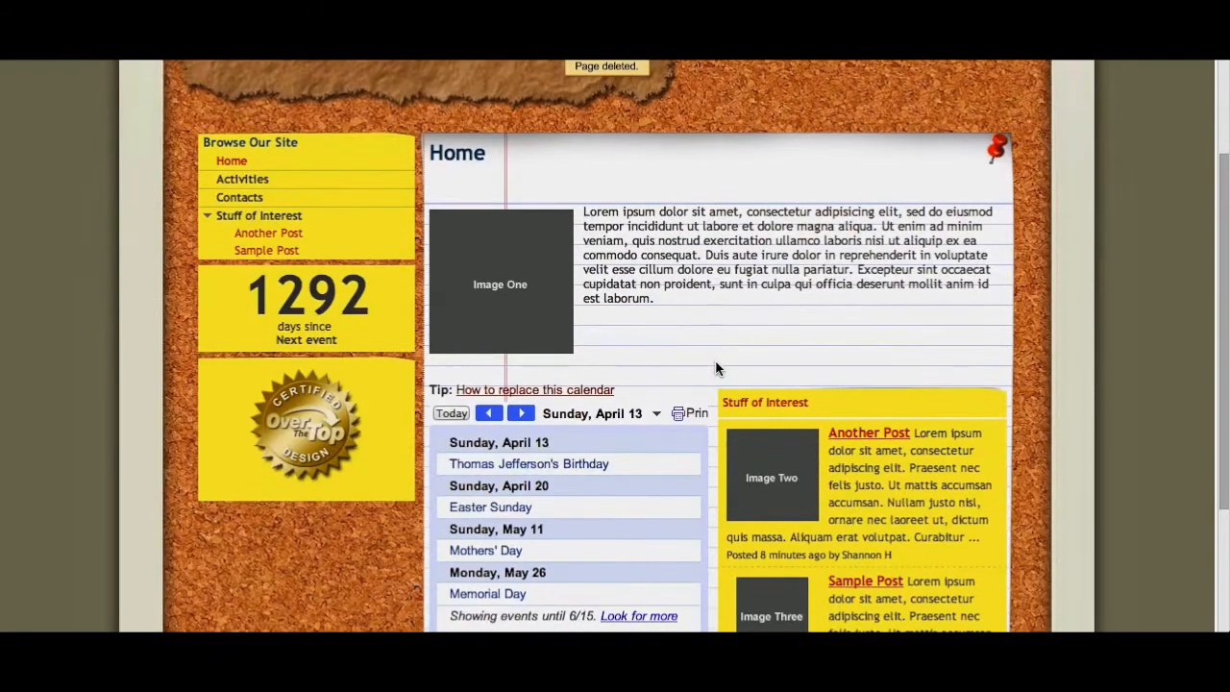
{"action": "scroll", "coordinate": [716, 363], "scroll_direction": "up", "scroll_amount": 2}
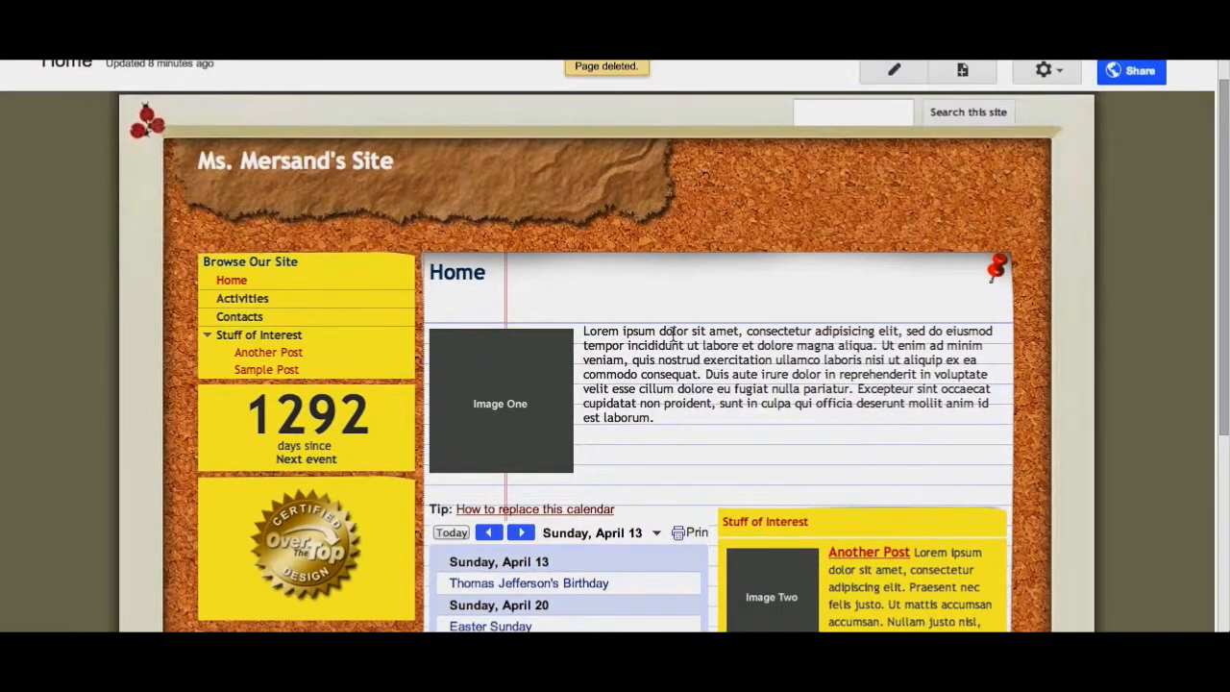
{"action": "scroll", "coordinate": [678, 338], "scroll_direction": "up", "scroll_amount": 1}
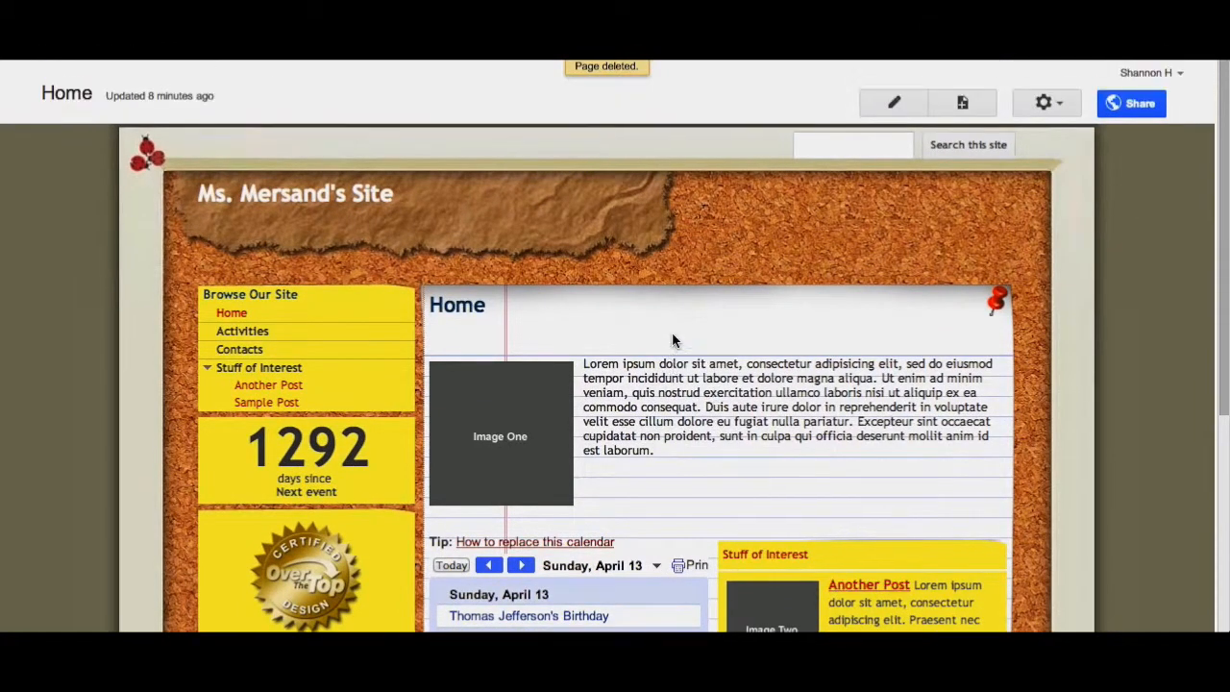
{"action": "left_click", "coordinate": [896, 103]}
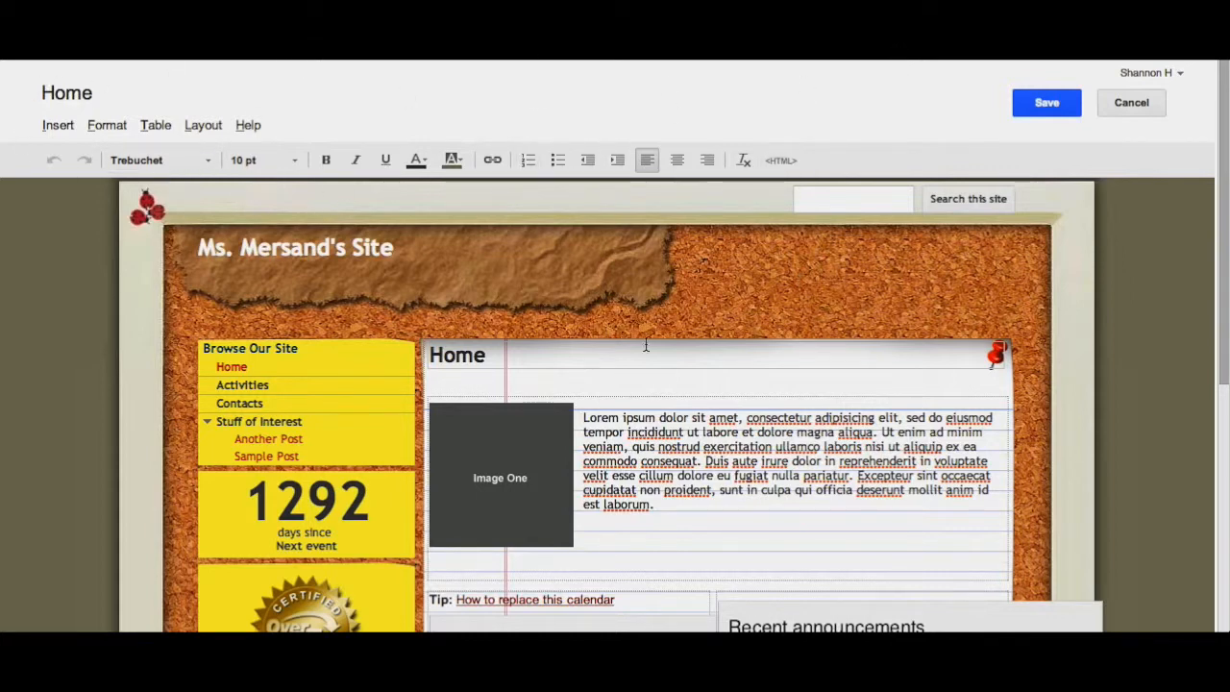
{"action": "scroll", "coordinate": [651, 352], "scroll_direction": "down", "scroll_amount": 2}
{"action": "scroll", "coordinate": [650, 355], "scroll_direction": "up", "scroll_amount": 2}
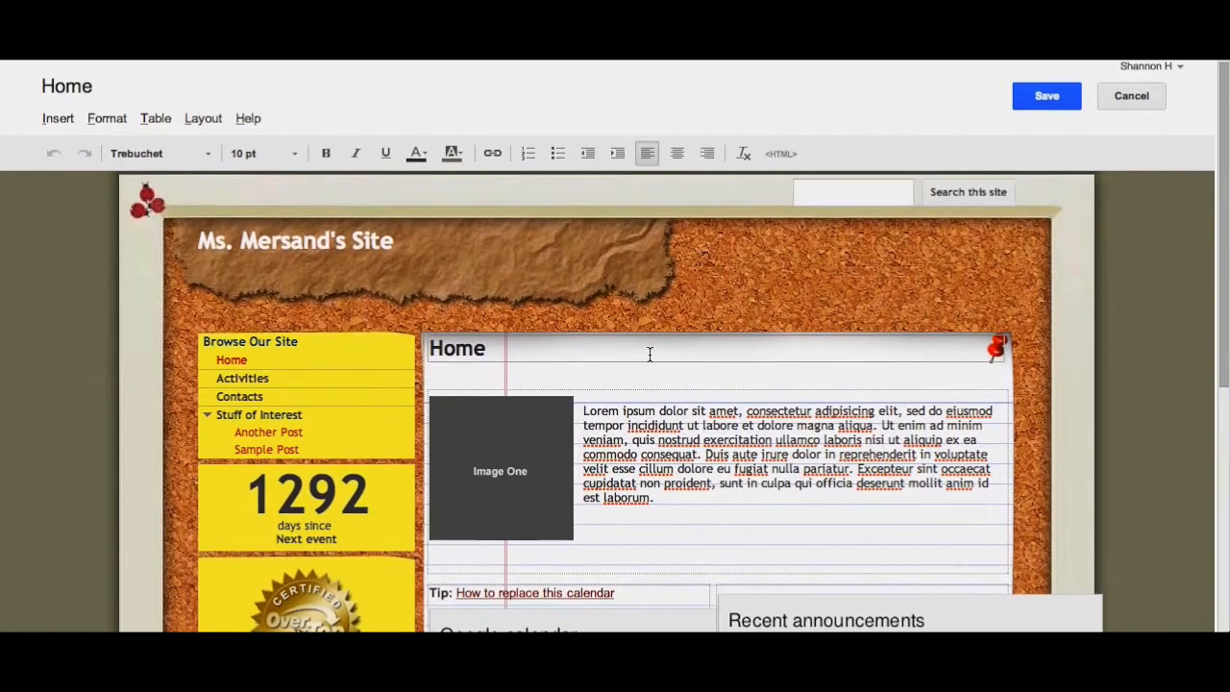
{"action": "scroll", "coordinate": [659, 401], "scroll_direction": "down", "scroll_amount": 2}
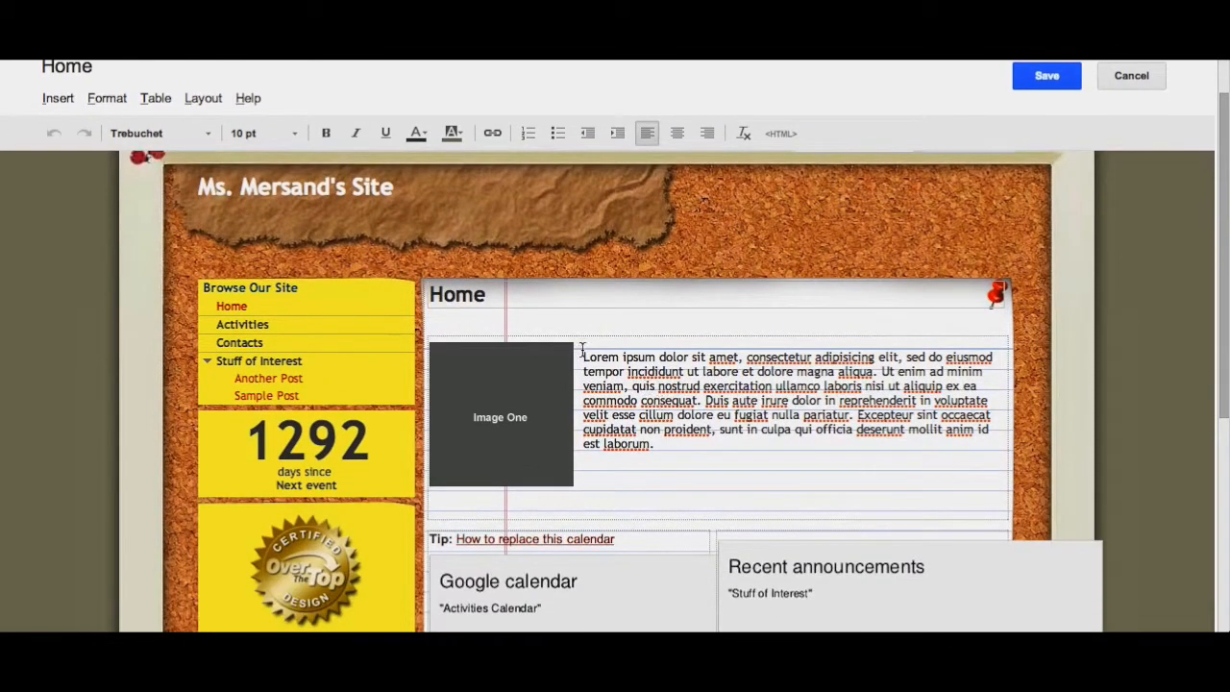
{"action": "left_click_drag", "start_coordinate": [583, 352], "coordinate": [655, 451]}
{"action": "type", "text": "This i"}
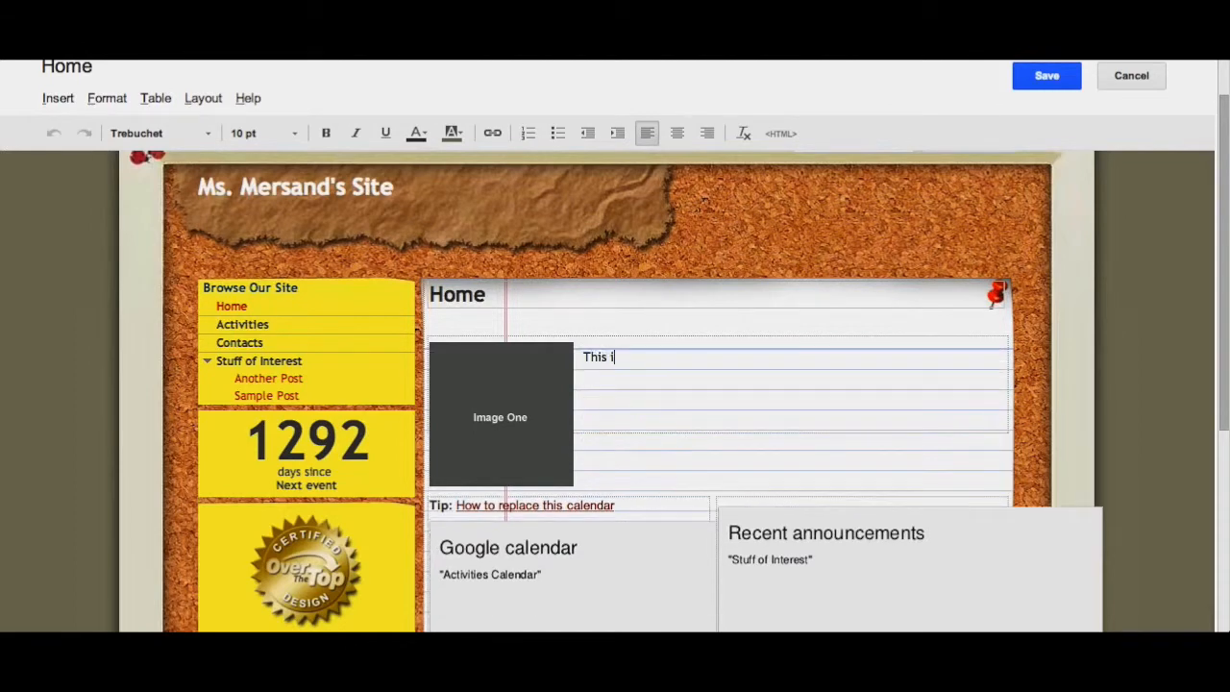
{"action": "type", "text": "s my new text."}
- Apply red text colour and a light yellow highlight to the new text, then clear its formatting
{"action": "left_click_drag", "start_coordinate": [694, 356], "coordinate": [581, 357]}
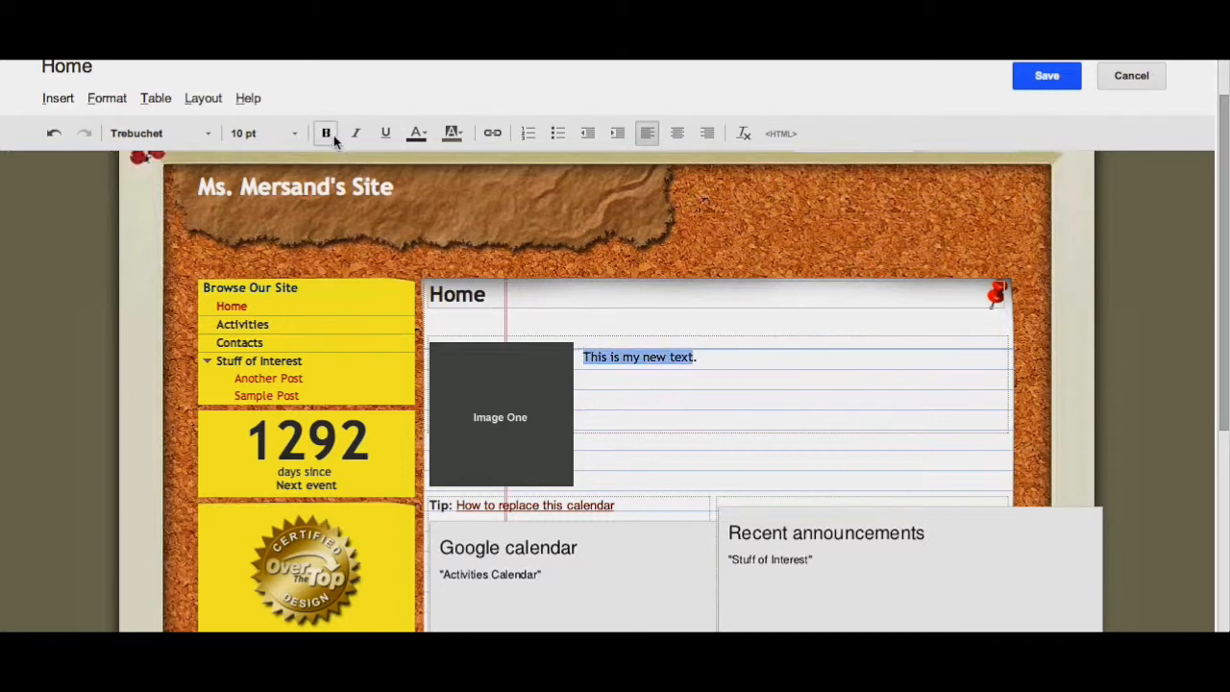
{"action": "left_click", "coordinate": [205, 134]}
{"action": "left_click", "coordinate": [286, 135]}
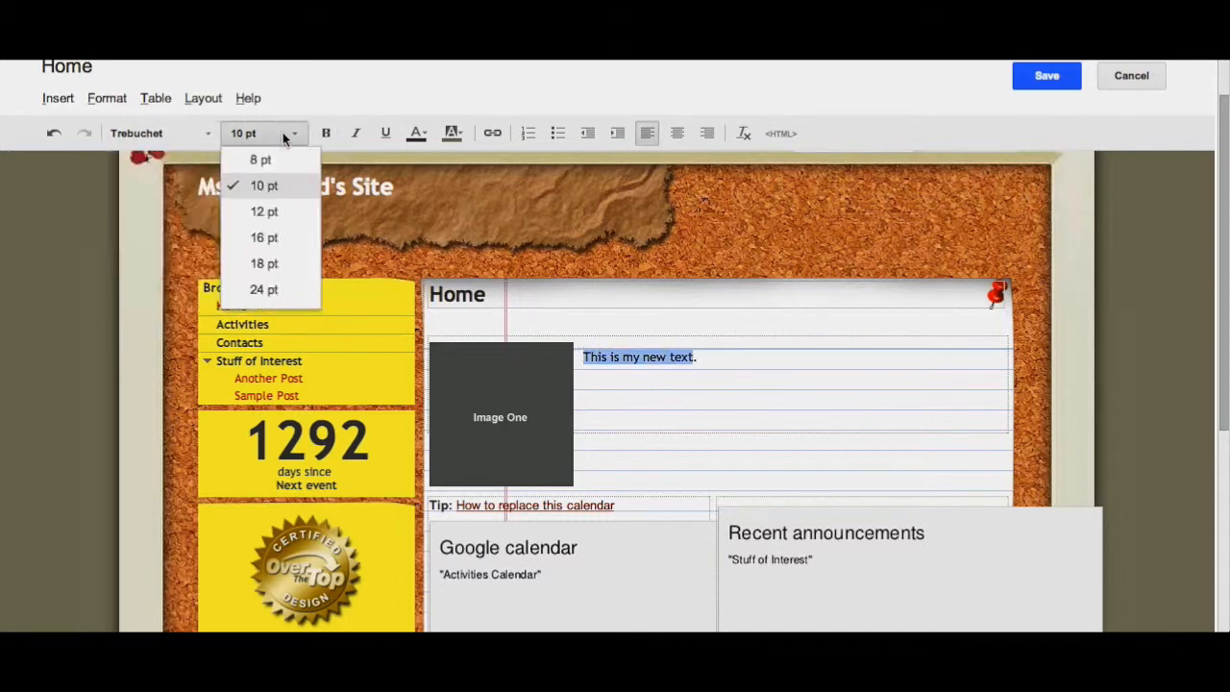
{"action": "left_click", "coordinate": [294, 137]}
{"action": "left_click", "coordinate": [294, 136]}
{"action": "left_click", "coordinate": [294, 134]}
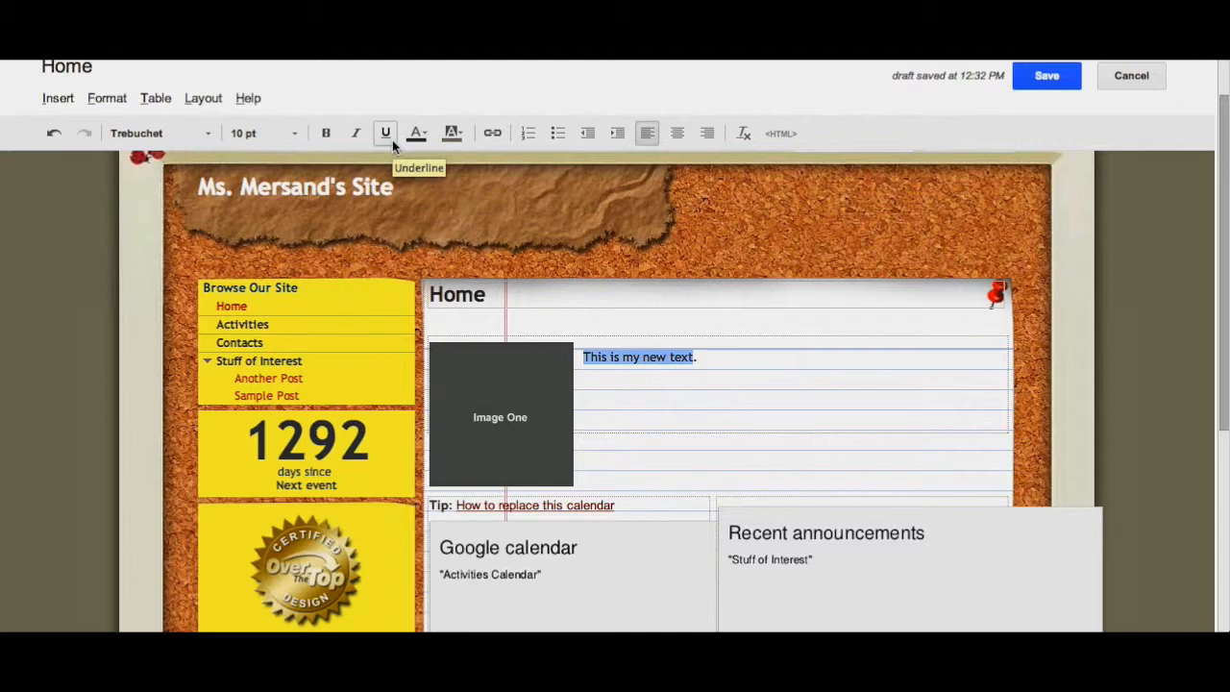
{"action": "left_click", "coordinate": [425, 134]}
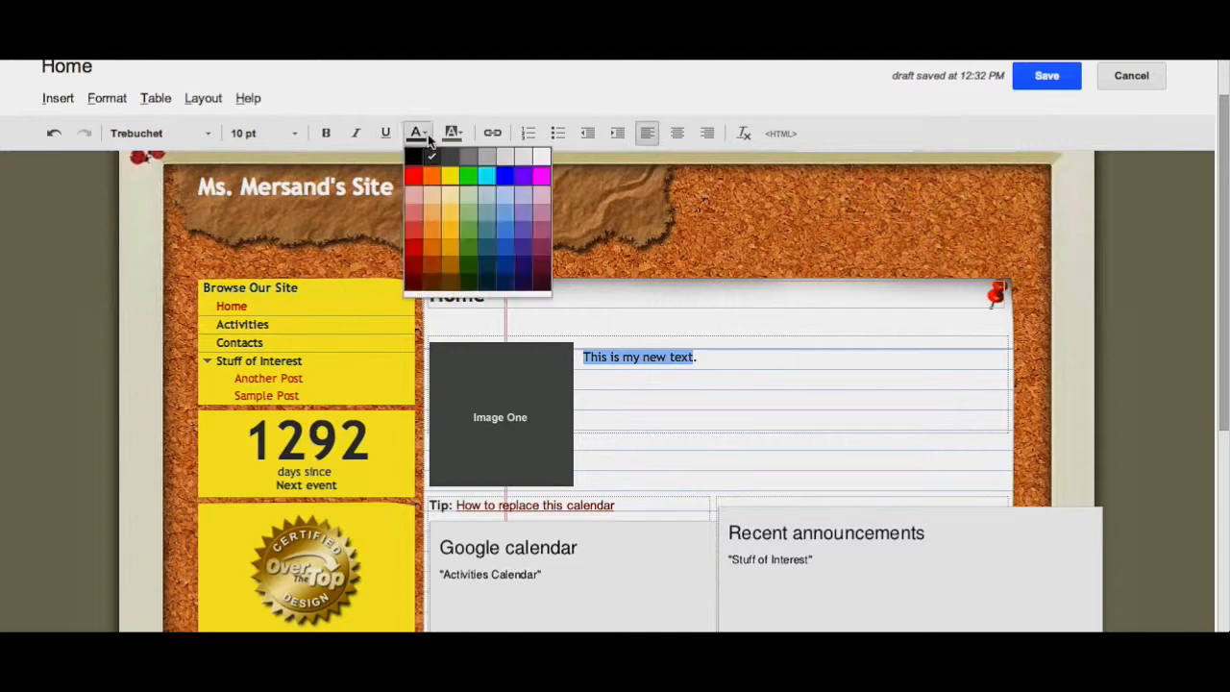
{"action": "left_click", "coordinate": [417, 177]}
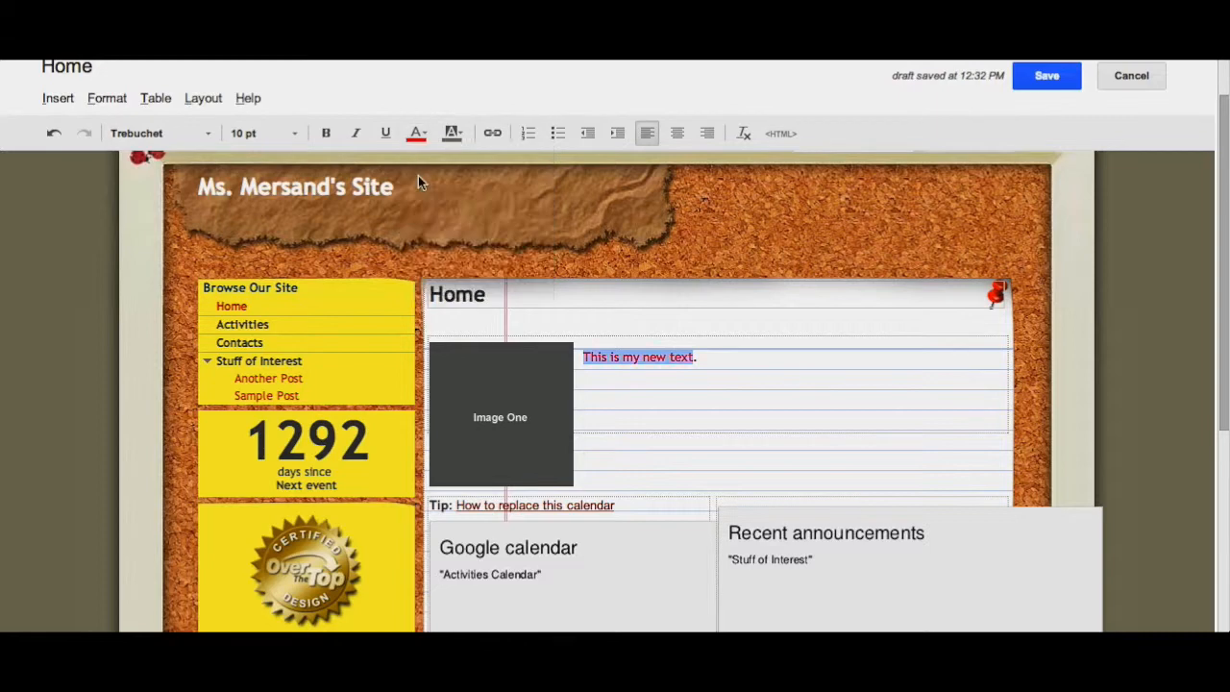
{"action": "left_click", "coordinate": [454, 134]}
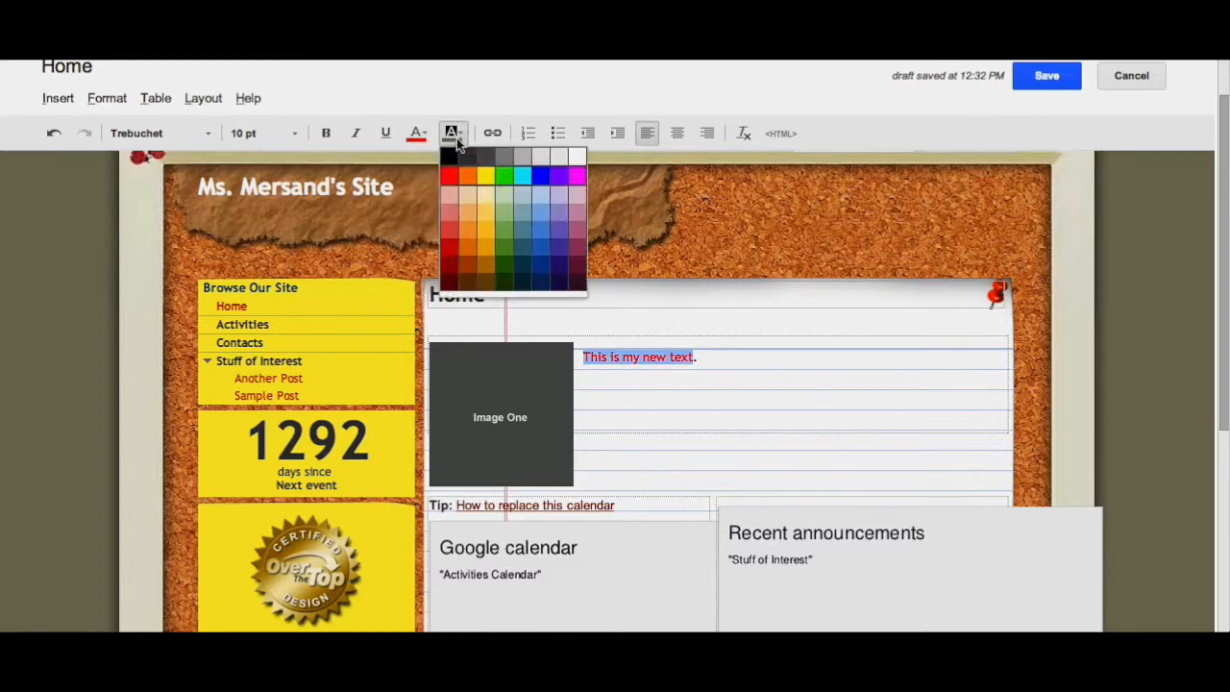
{"action": "left_click", "coordinate": [485, 213]}
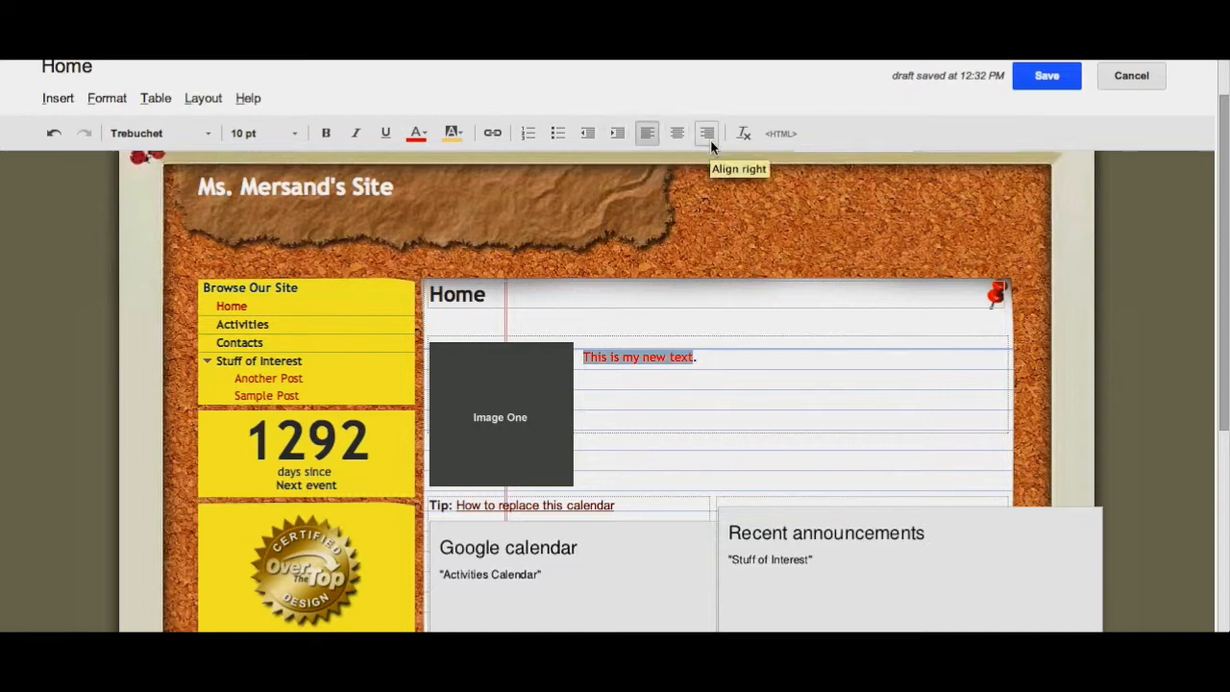
{"action": "left_click", "coordinate": [746, 141]}
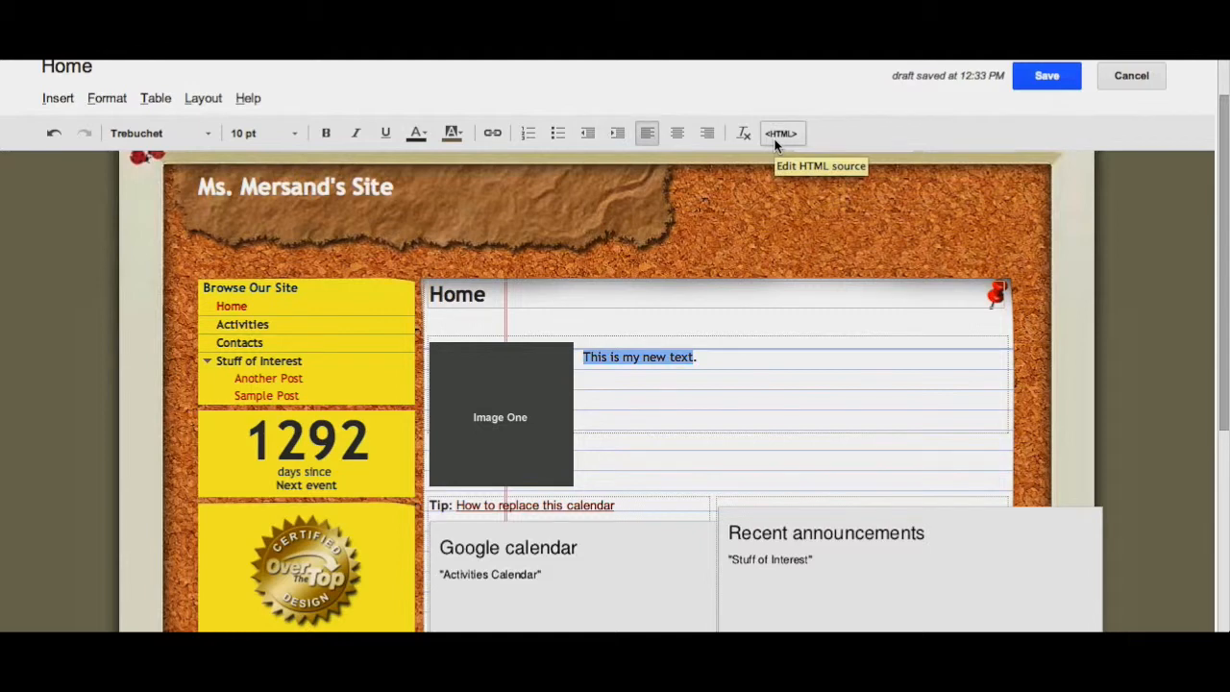
- Remove the Image One placeholder from the Home page
{"action": "left_click", "coordinate": [627, 385]}
{"action": "left_click", "coordinate": [550, 375]}
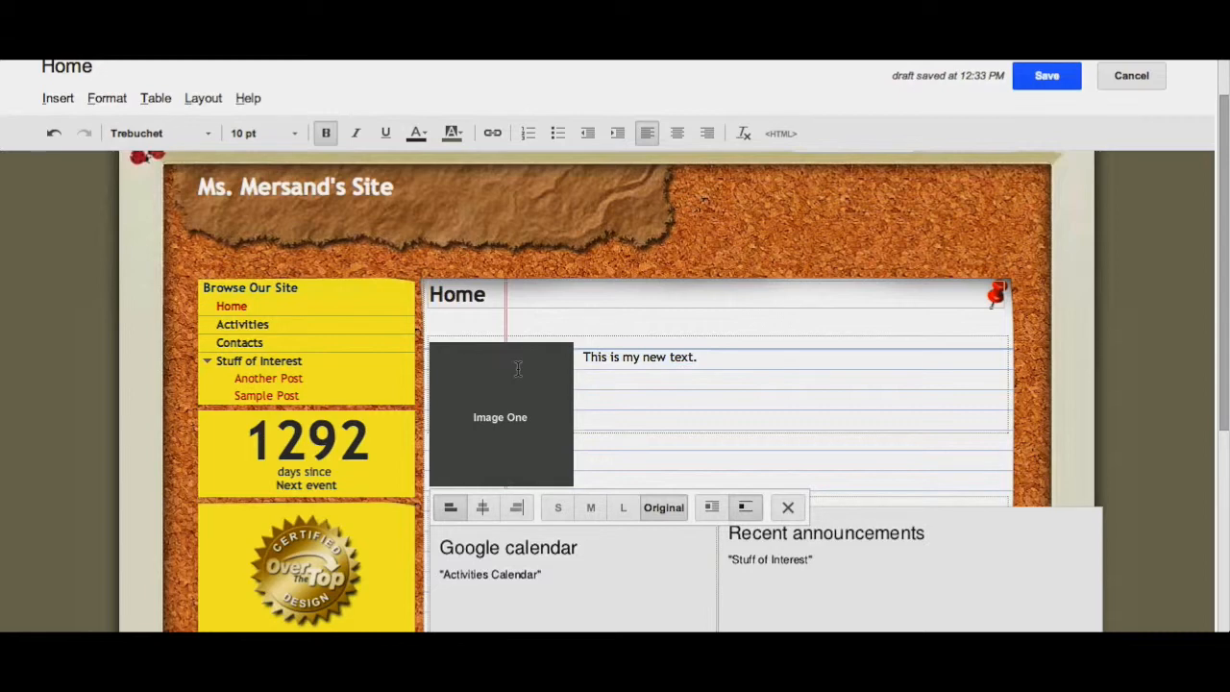
{"action": "left_click", "coordinate": [788, 507]}
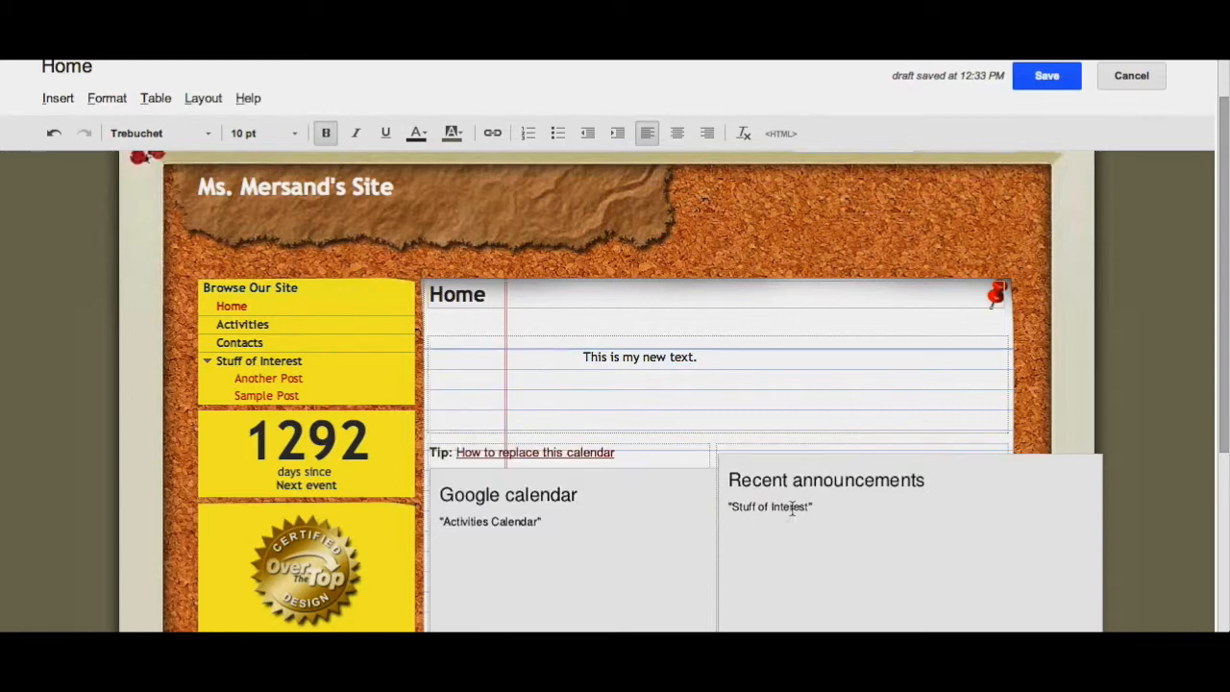
- Delete the calendar tip line and remove the Google calendar gadget from the Home page
{"action": "scroll", "coordinate": [510, 370], "scroll_direction": "down", "scroll_amount": 3}
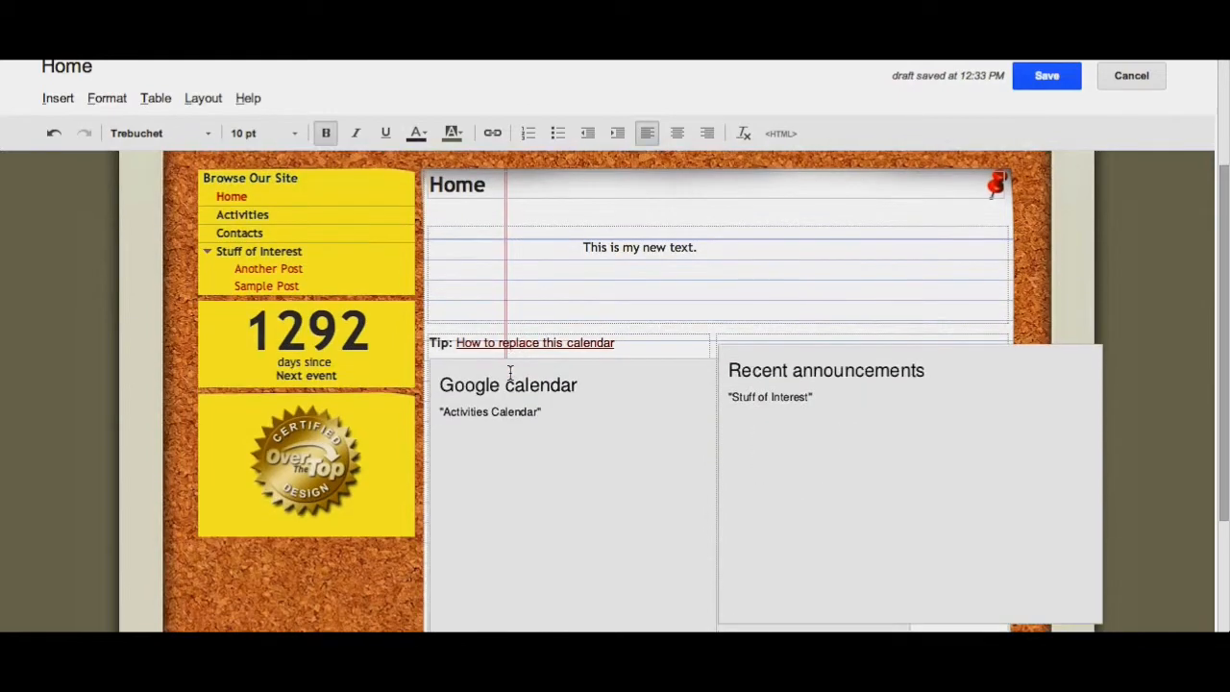
{"action": "scroll", "coordinate": [510, 370], "scroll_direction": "down", "scroll_amount": 4}
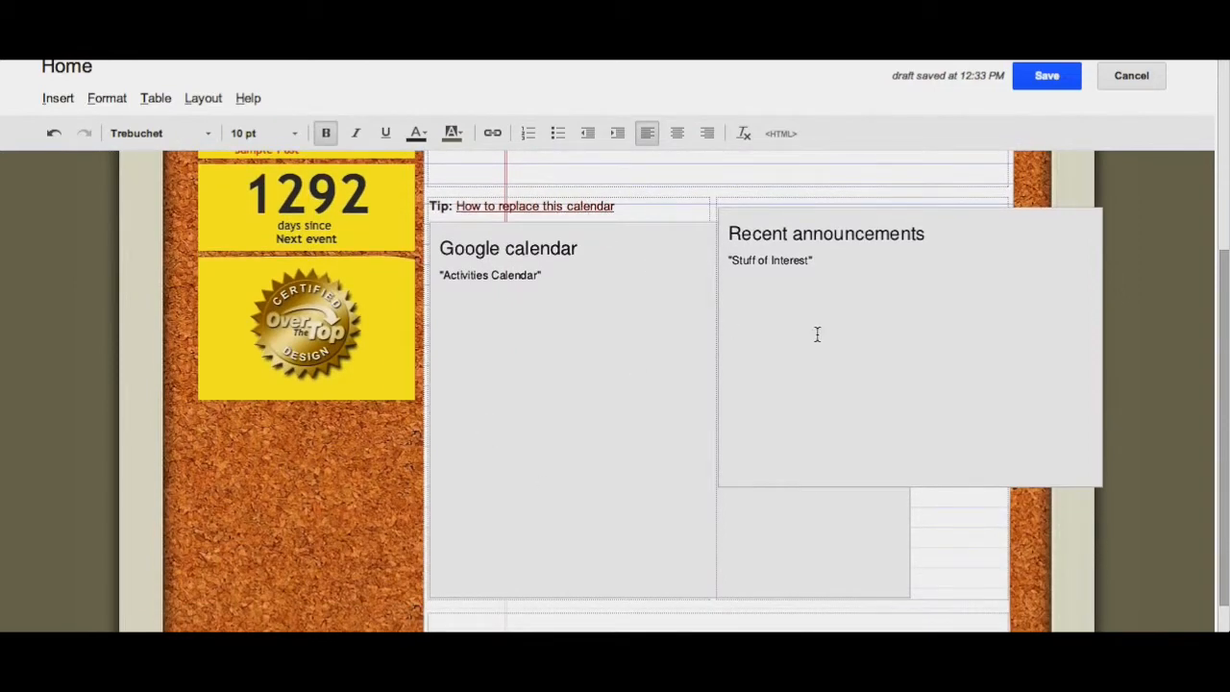
{"action": "left_click", "coordinate": [678, 233]}
{"action": "left_click", "coordinate": [718, 171]}
{"action": "left_click_drag", "start_coordinate": [432, 206], "coordinate": [633, 207]}
{"action": "key", "text": "BackSpace"}
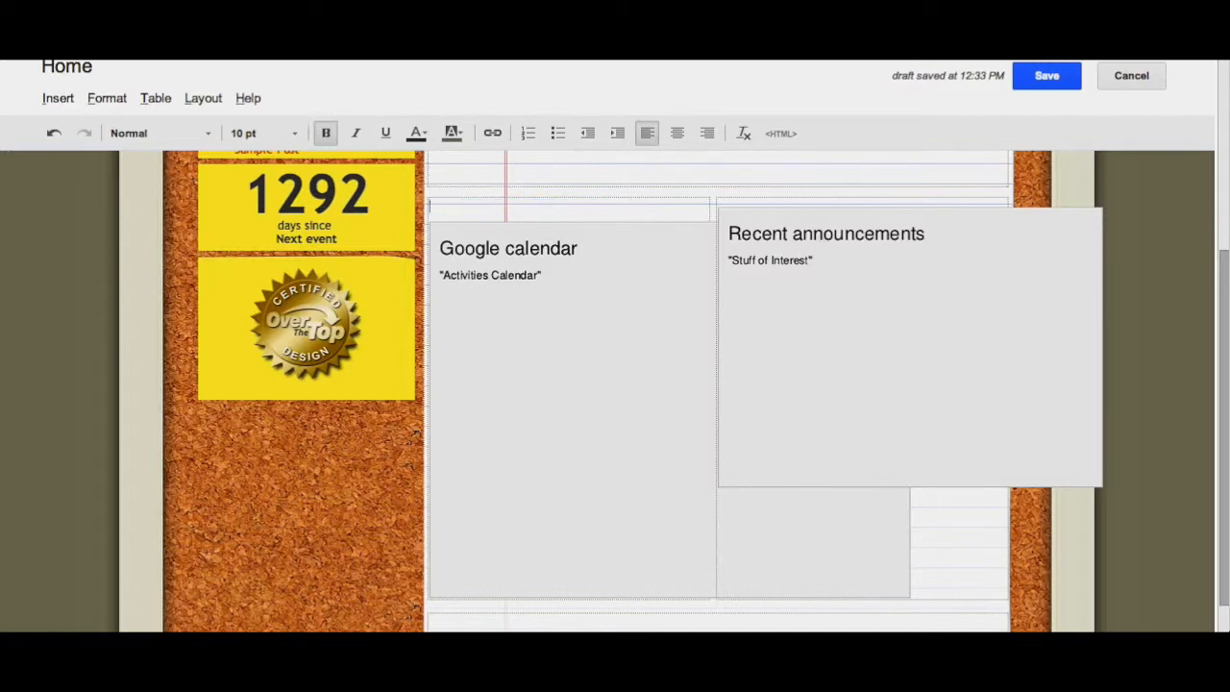
{"action": "left_click", "coordinate": [642, 277]}
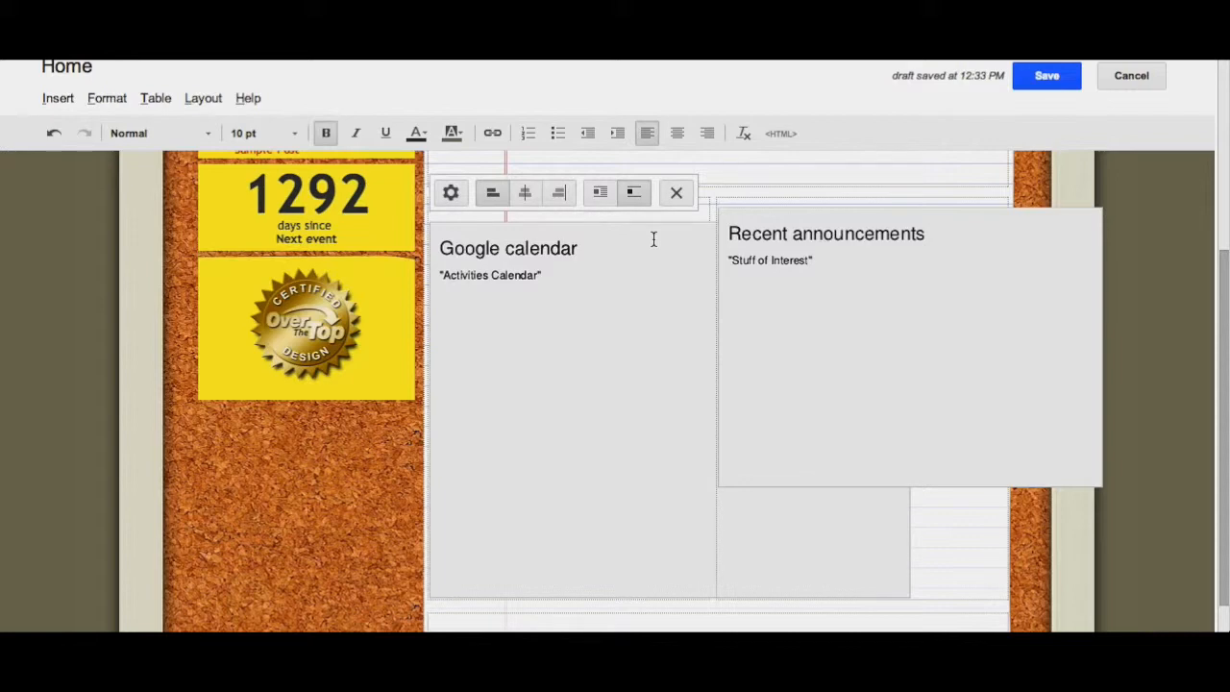
{"action": "left_click", "coordinate": [677, 194]}
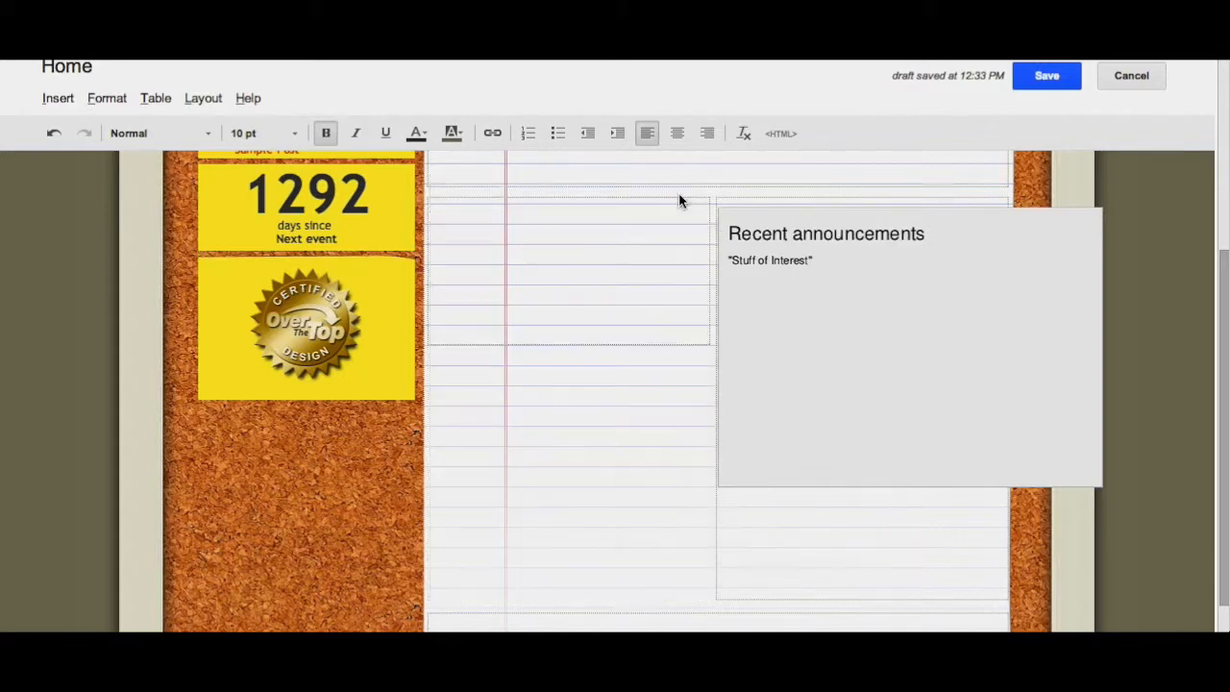
- Move the Recent announcements gadget into the left column below the new text
{"action": "left_click", "coordinate": [823, 263]}
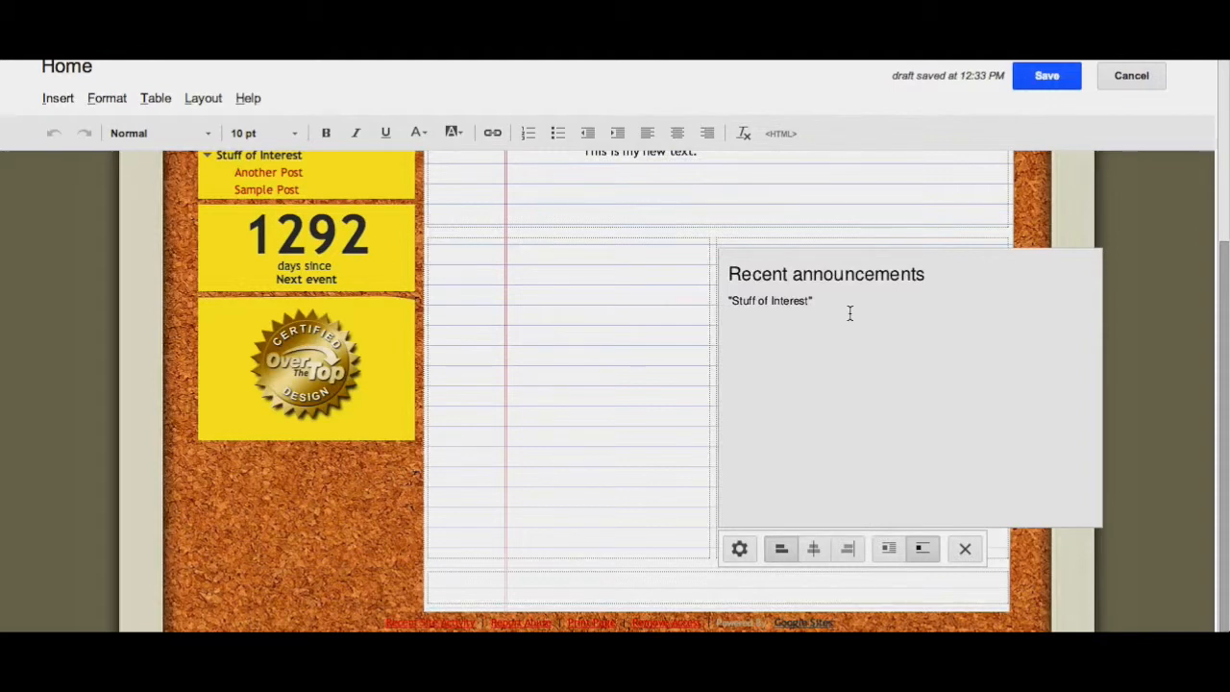
{"action": "left_click_drag", "start_coordinate": [899, 299], "coordinate": [644, 302]}
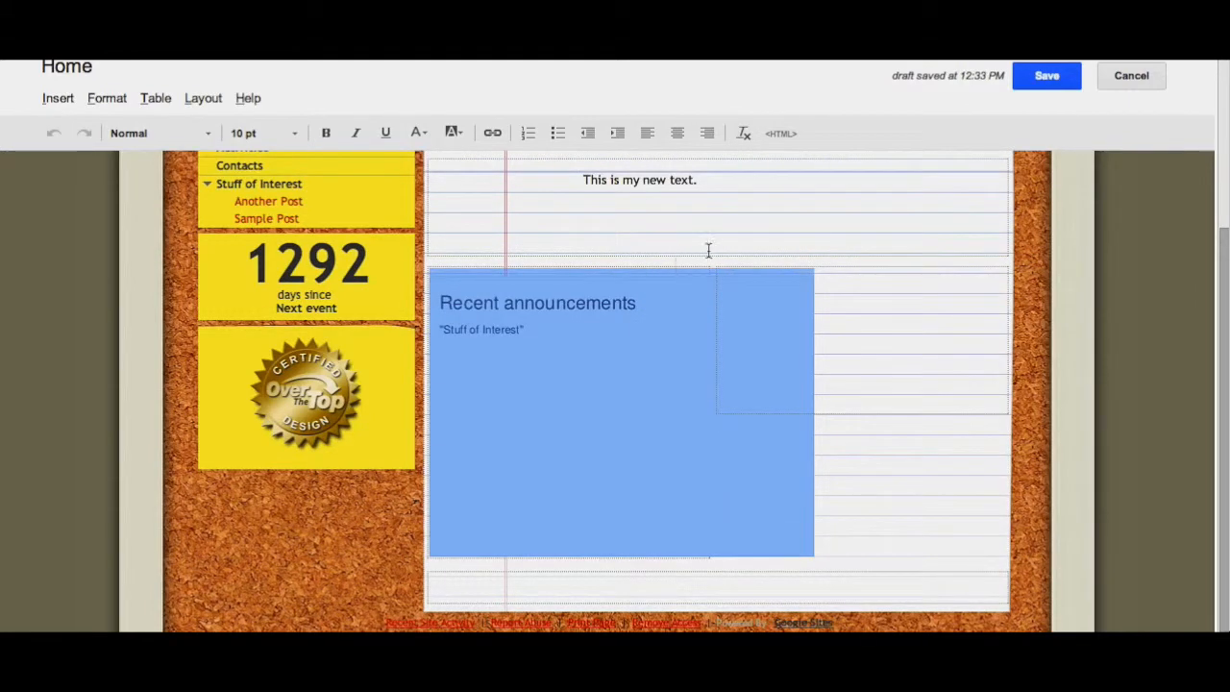
{"action": "scroll", "coordinate": [635, 346], "scroll_direction": "up", "scroll_amount": 3}
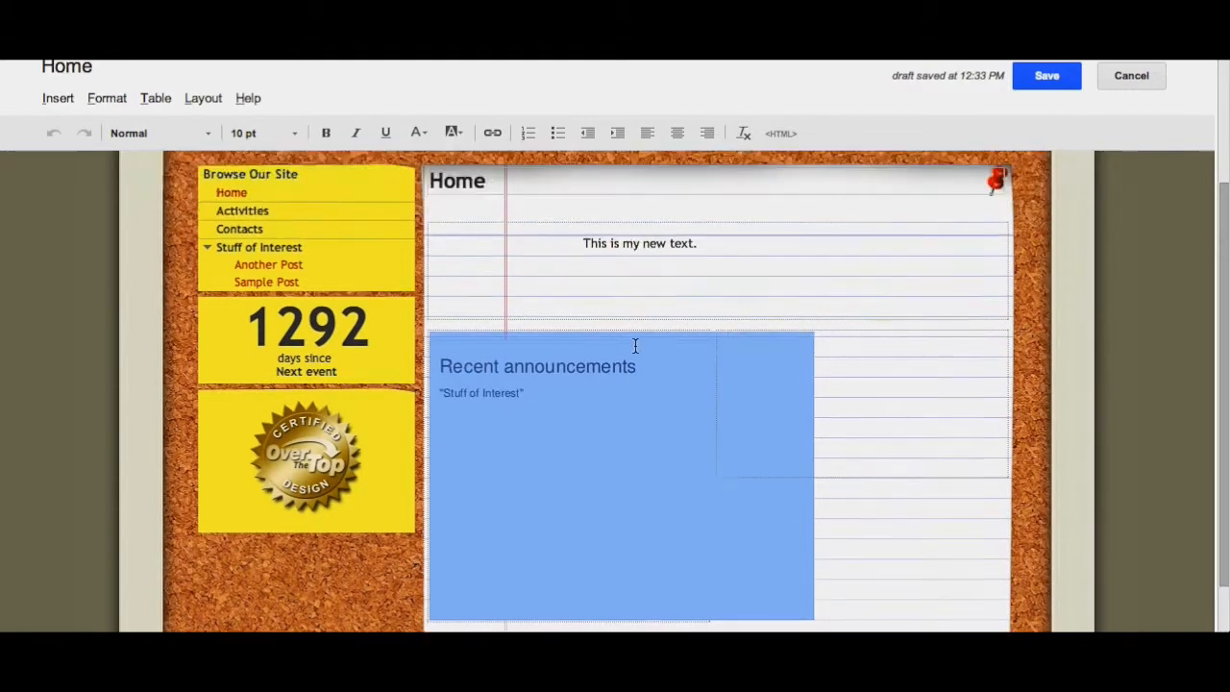
{"action": "left_click", "coordinate": [510, 316]}
{"action": "left_click", "coordinate": [432, 294]}
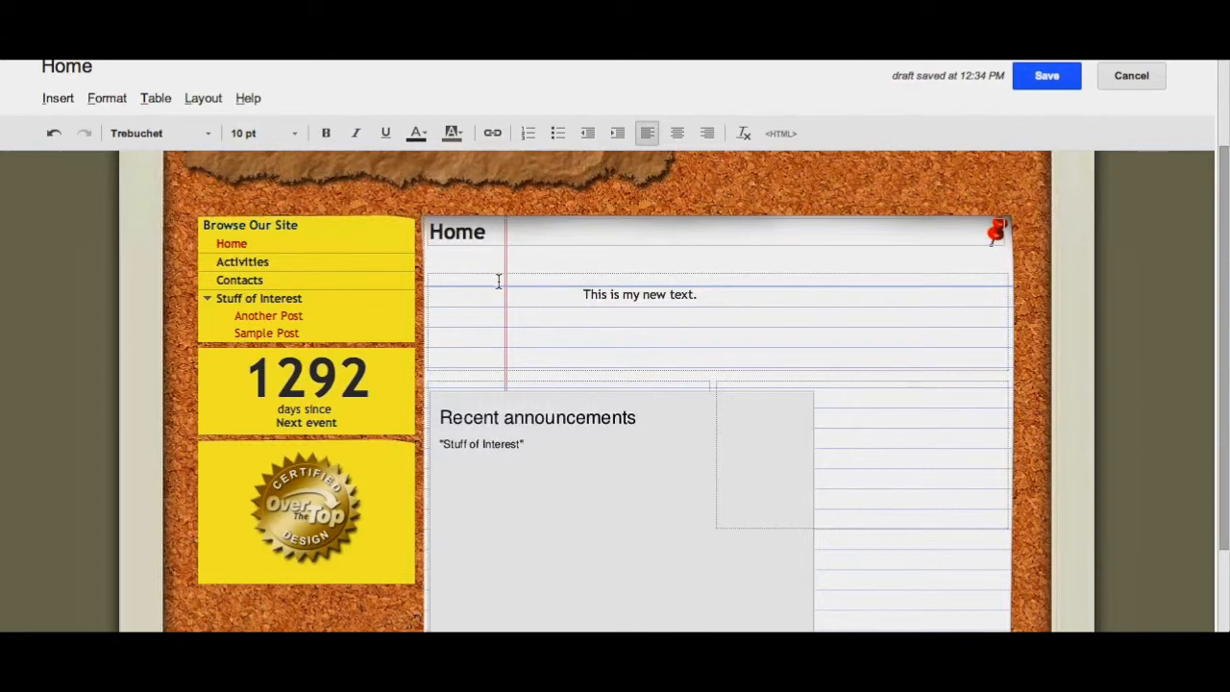
- Upload the image CacooC.png from the Desktop and insert it on the Home page
{"action": "left_click", "coordinate": [70, 99]}
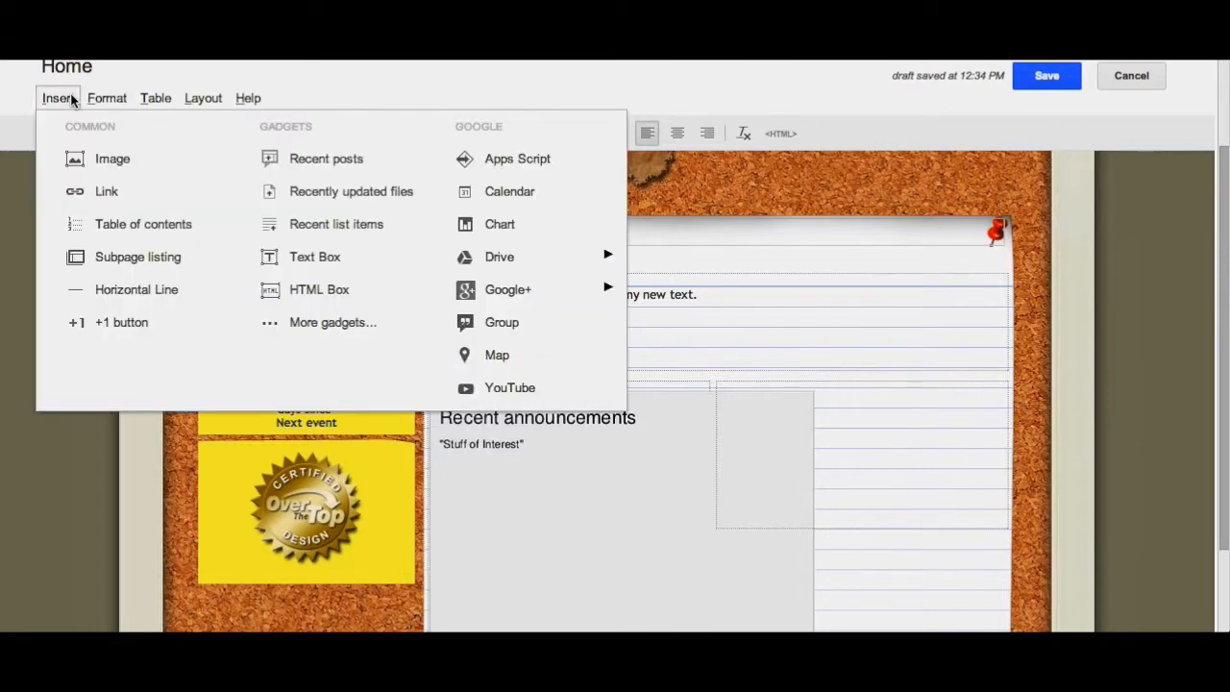
{"action": "left_click", "coordinate": [79, 158]}
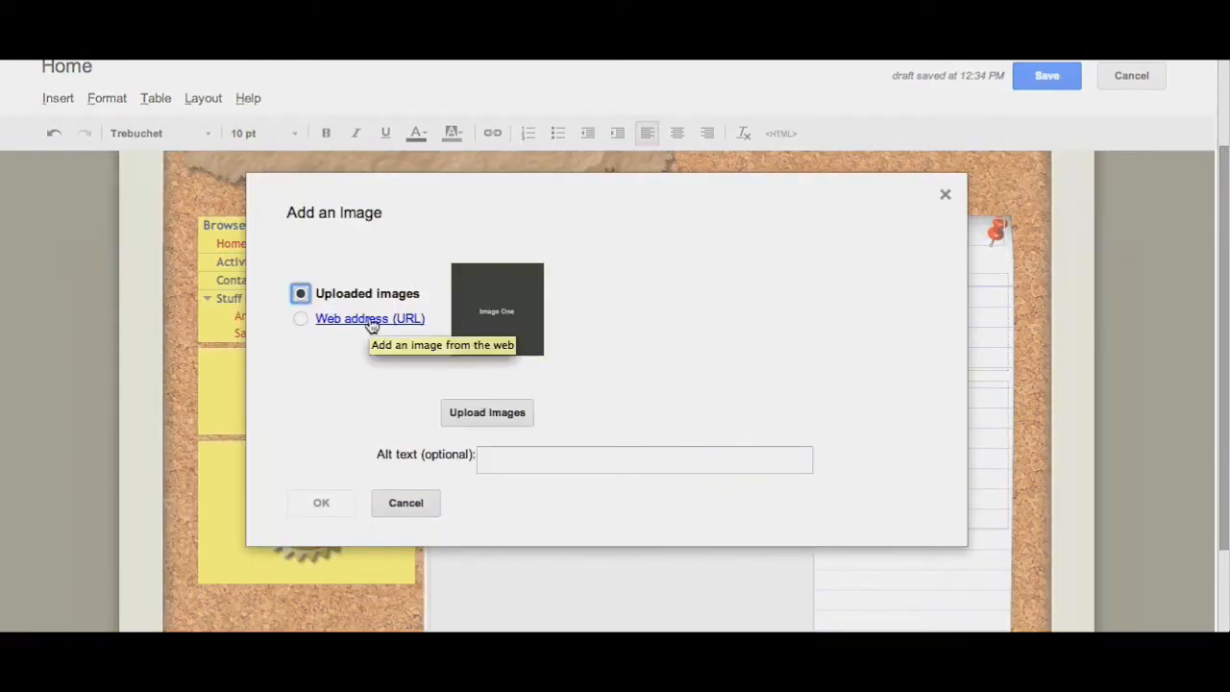
{"action": "left_click", "coordinate": [488, 413]}
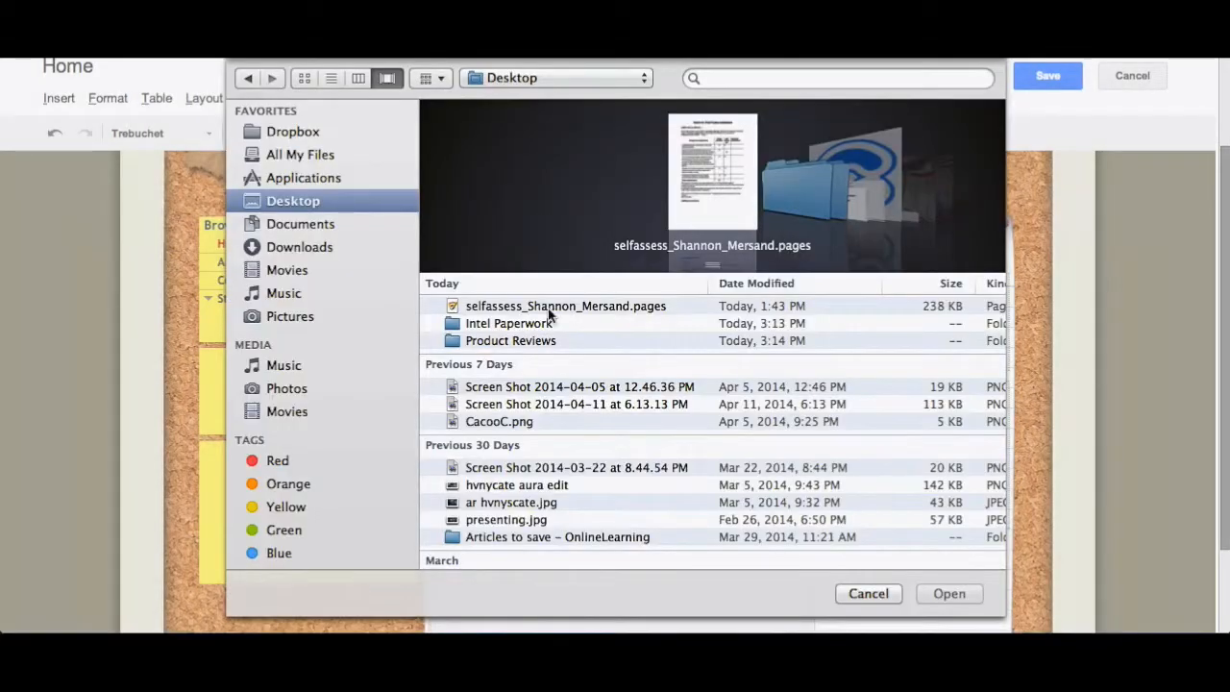
{"action": "double_click", "coordinate": [485, 424]}
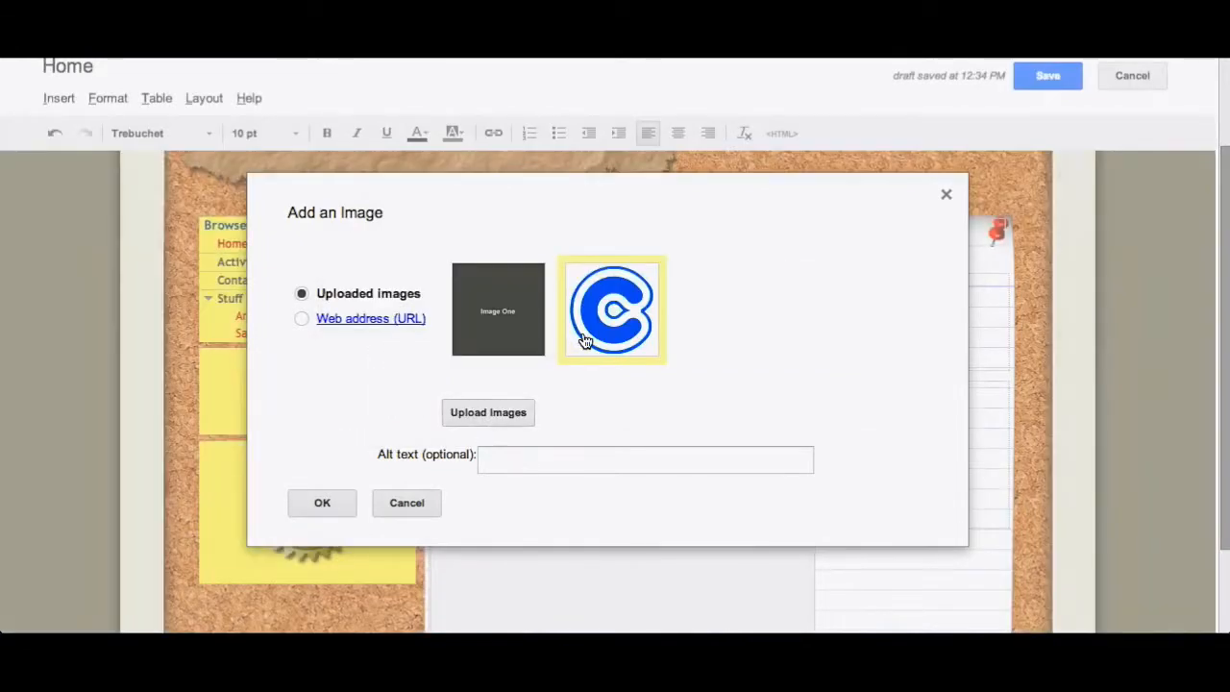
{"action": "left_click", "coordinate": [337, 502]}
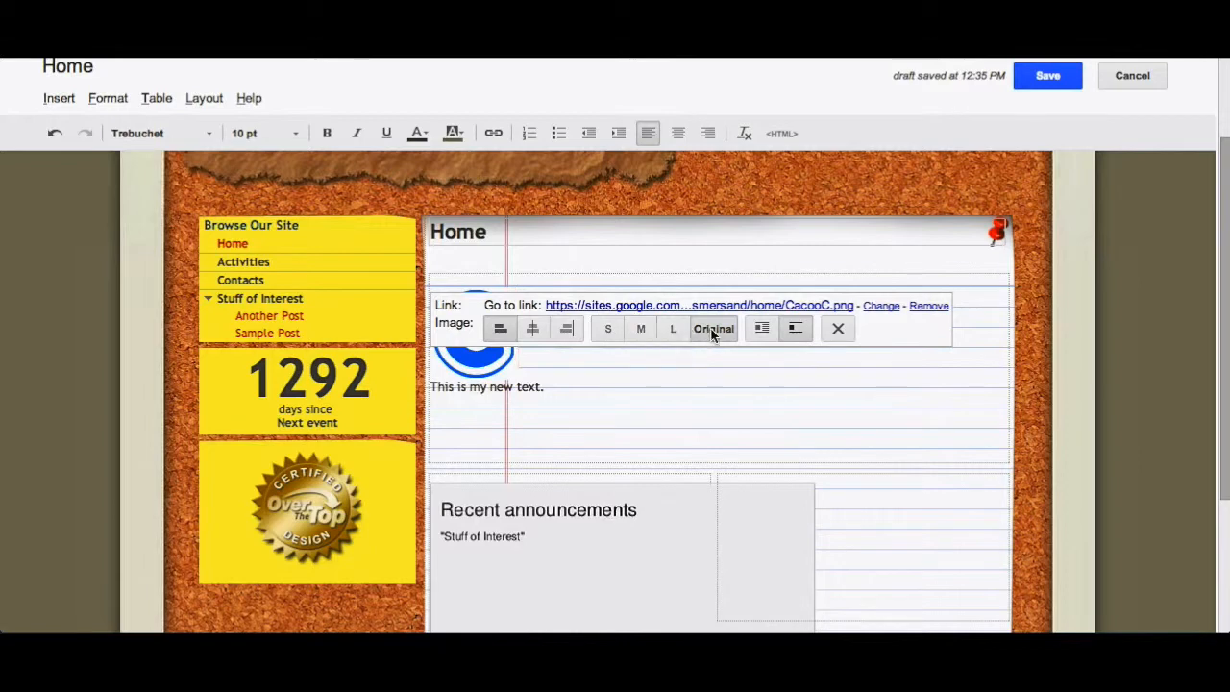
- Set the image to wrap with the text and align it to the right
{"action": "left_click", "coordinate": [762, 329]}
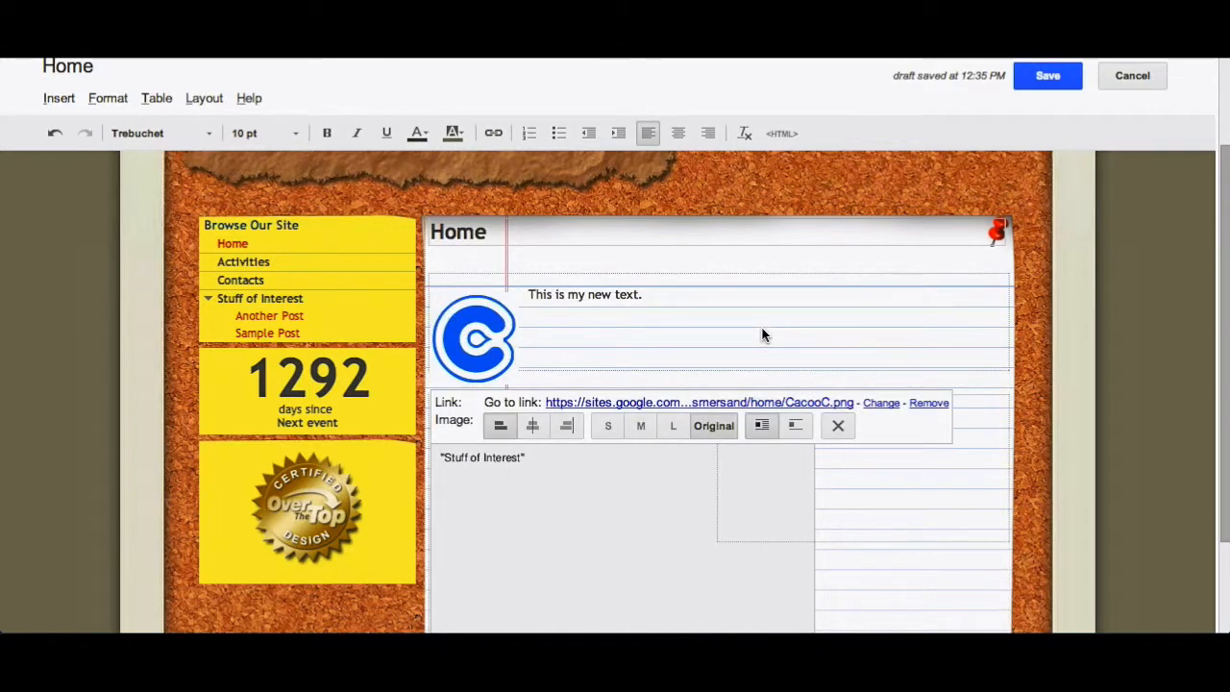
{"action": "left_click", "coordinate": [760, 331]}
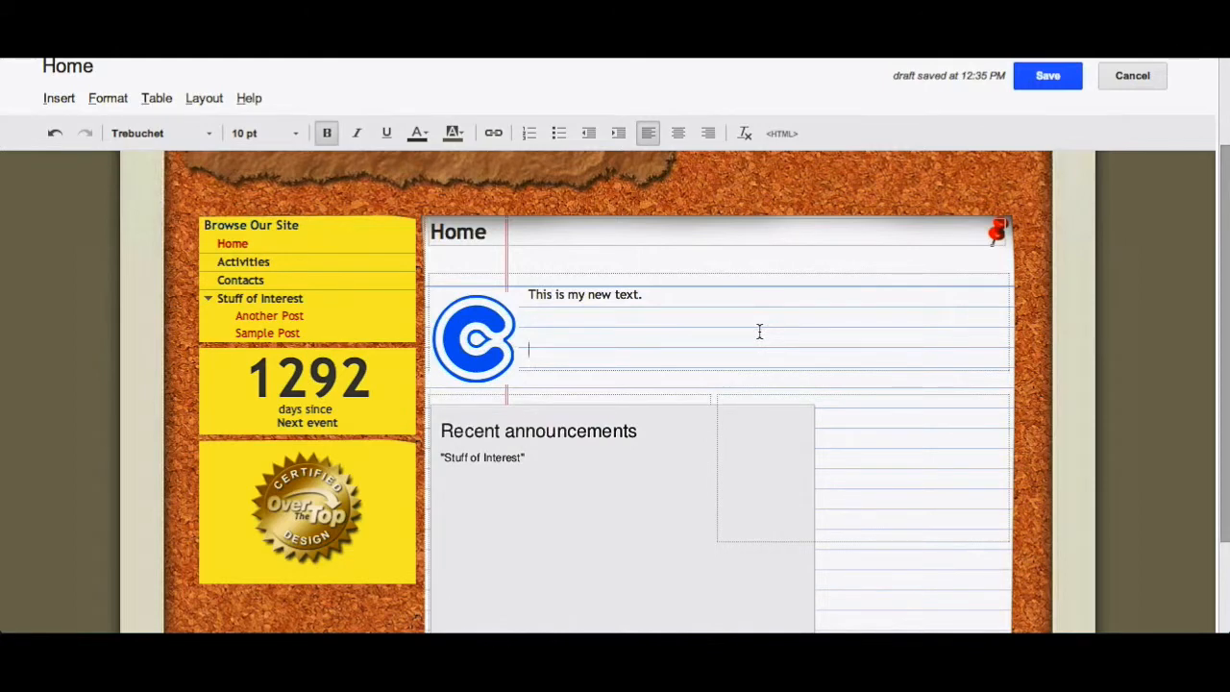
{"action": "left_click", "coordinate": [474, 325]}
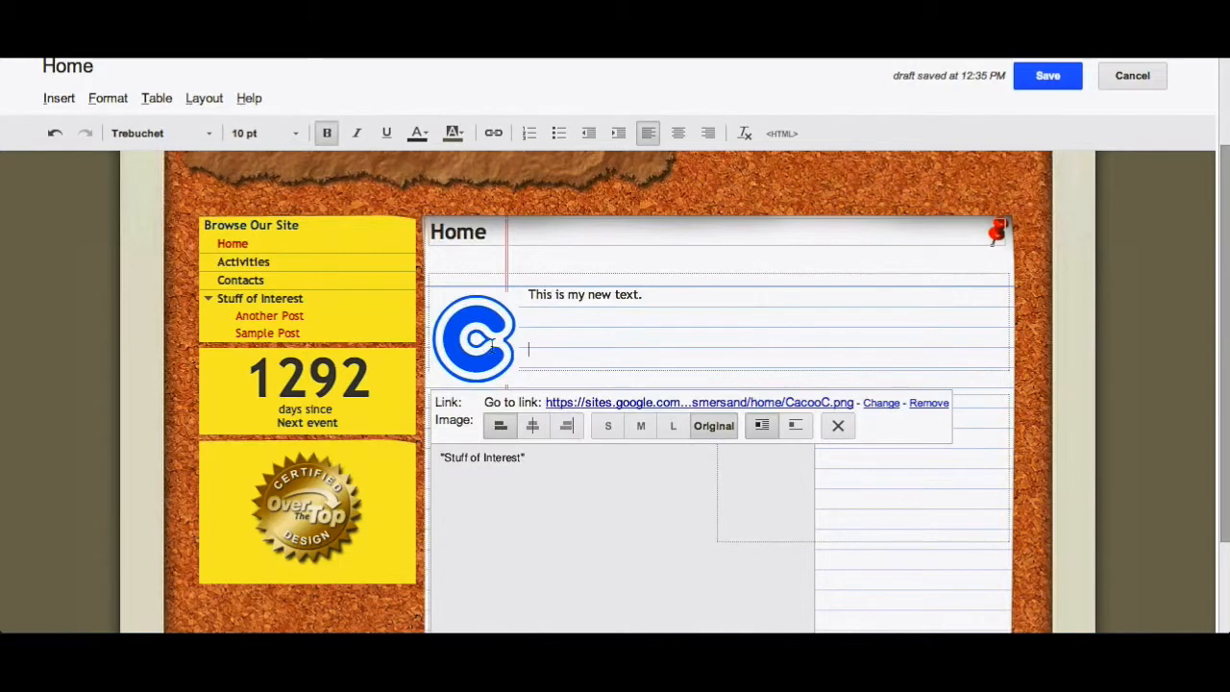
{"action": "left_click", "coordinate": [560, 428]}
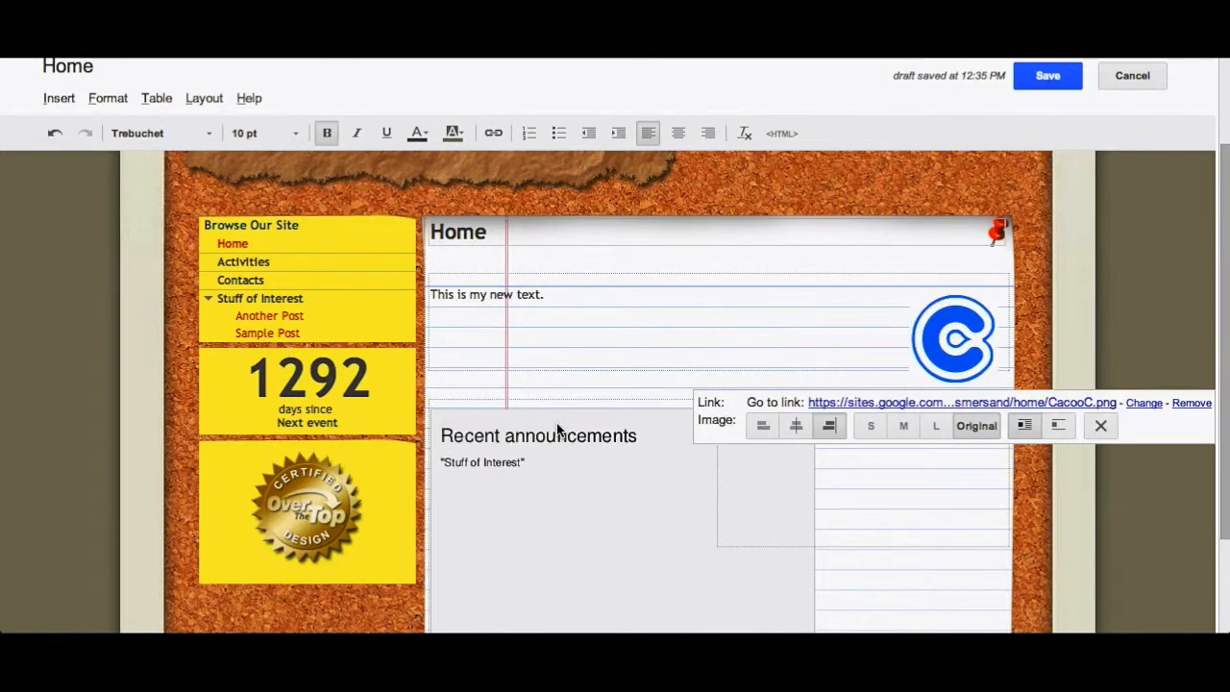
{"action": "left_click", "coordinate": [660, 307]}
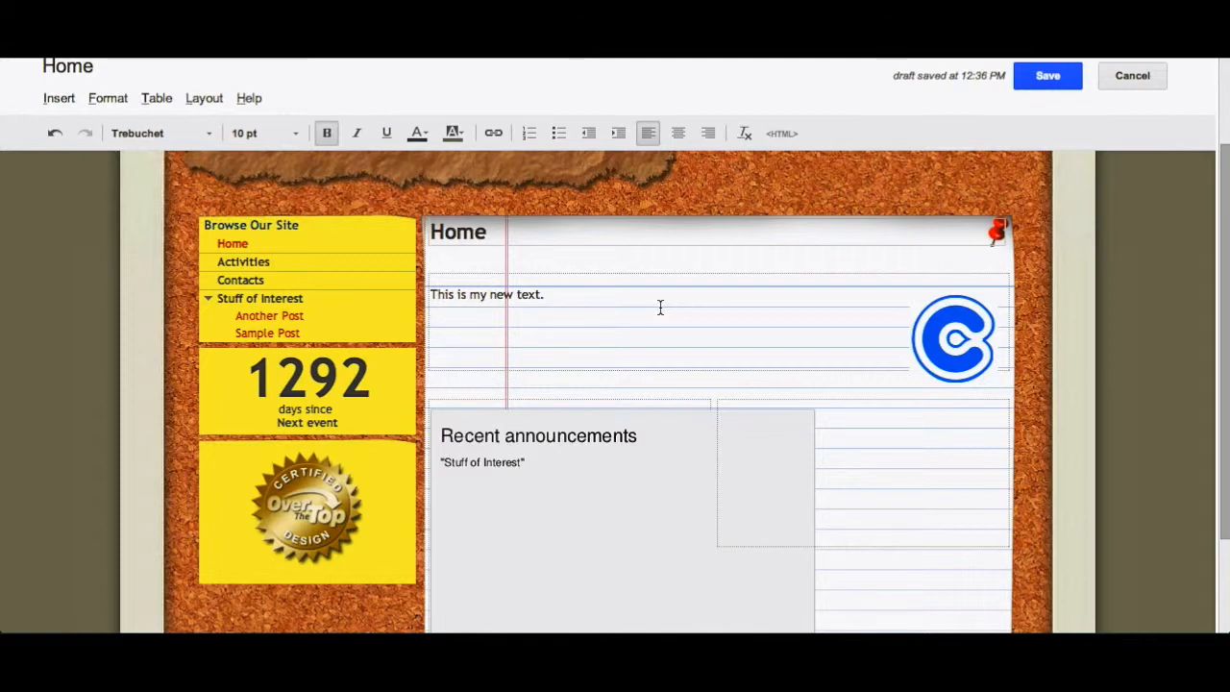
{"action": "type", "text": "This is a link to Google."}
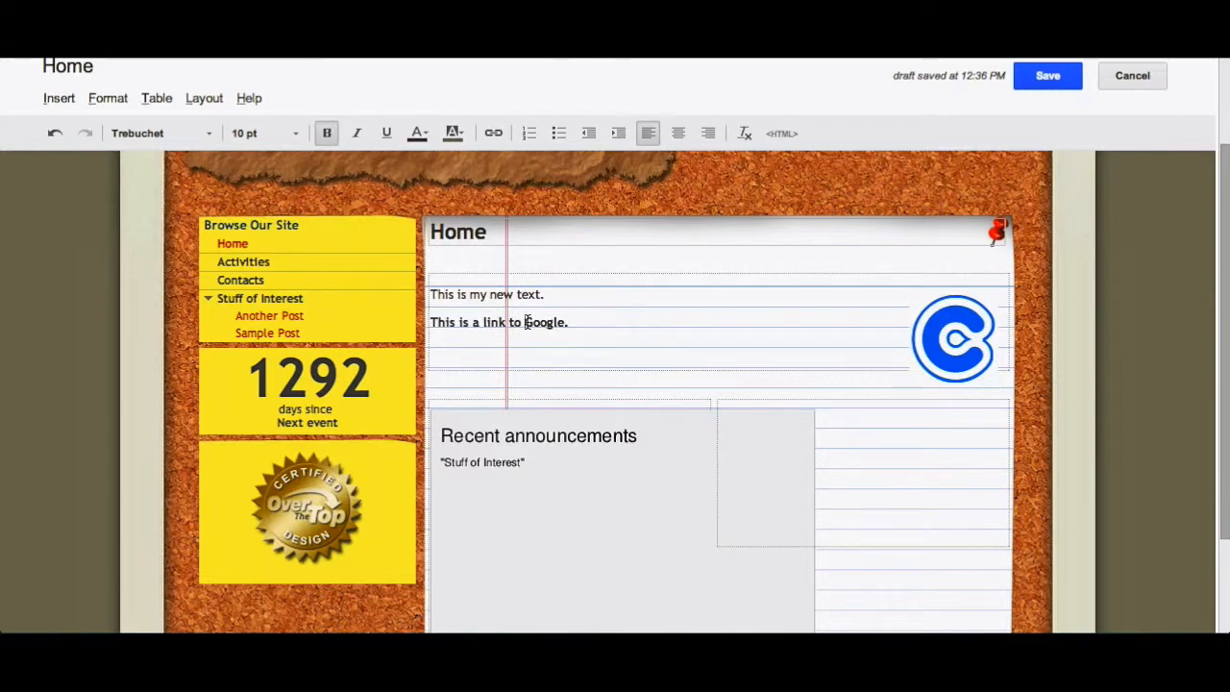
{"action": "left_click_drag", "start_coordinate": [524, 322], "coordinate": [564, 322]}
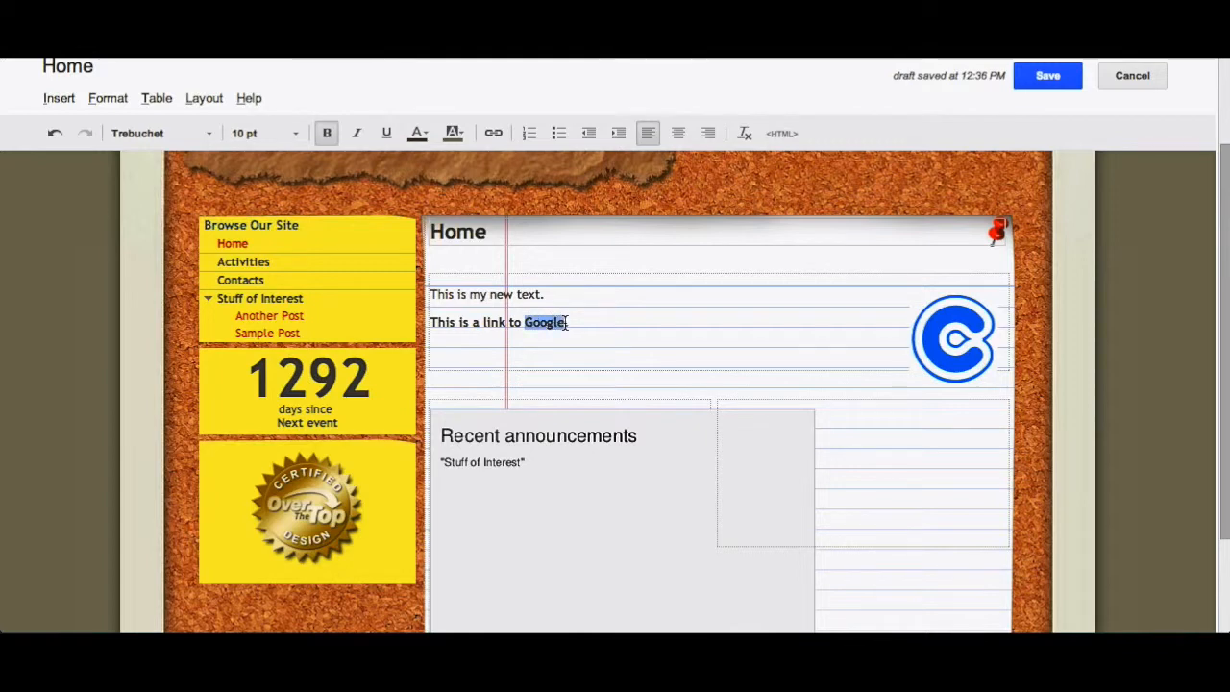
{"action": "left_click", "coordinate": [494, 132]}
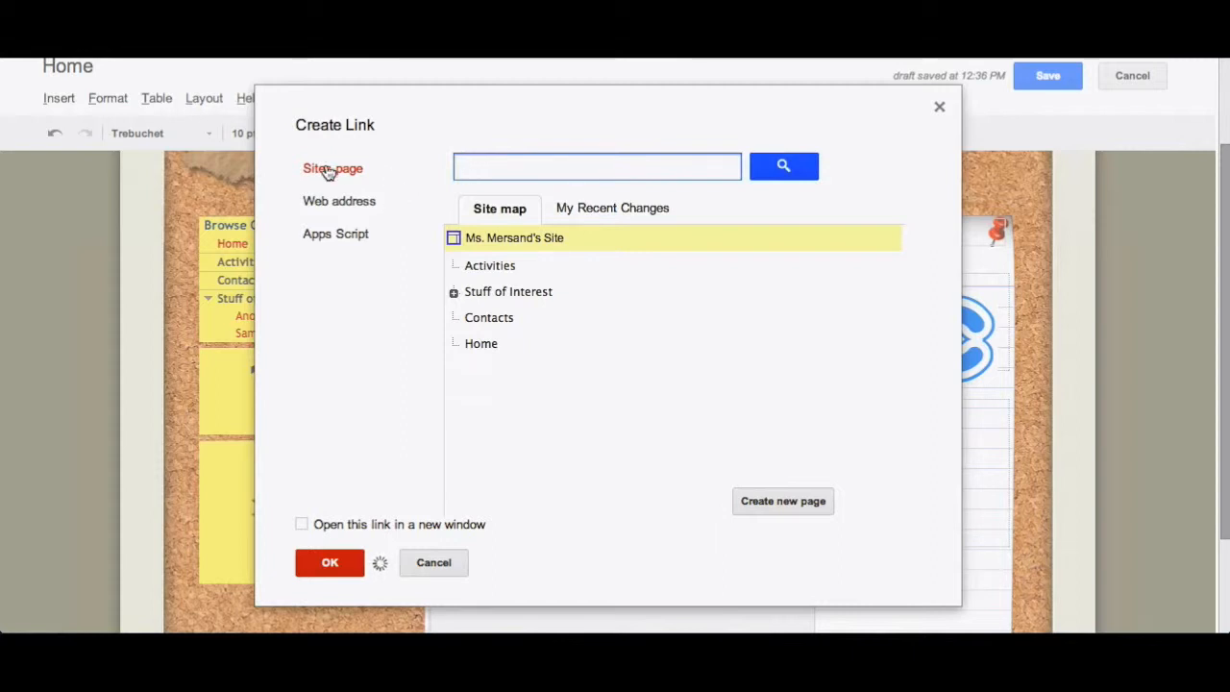
{"action": "left_click", "coordinate": [454, 292]}
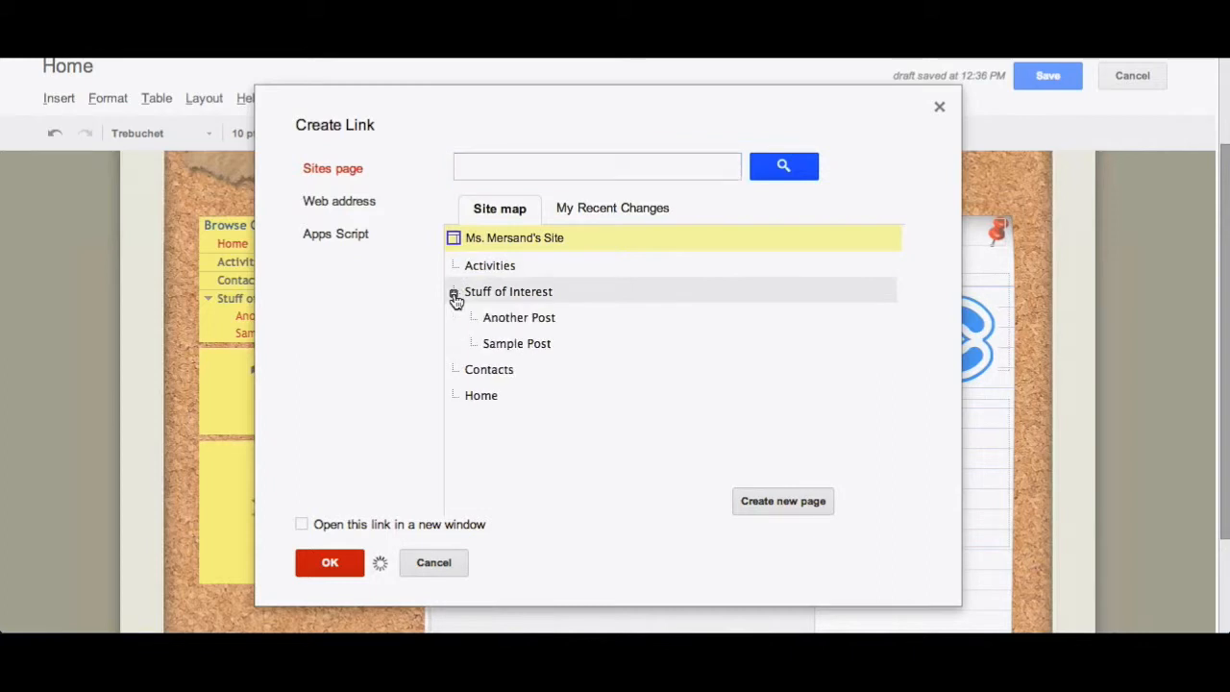
{"action": "left_click", "coordinate": [344, 209]}
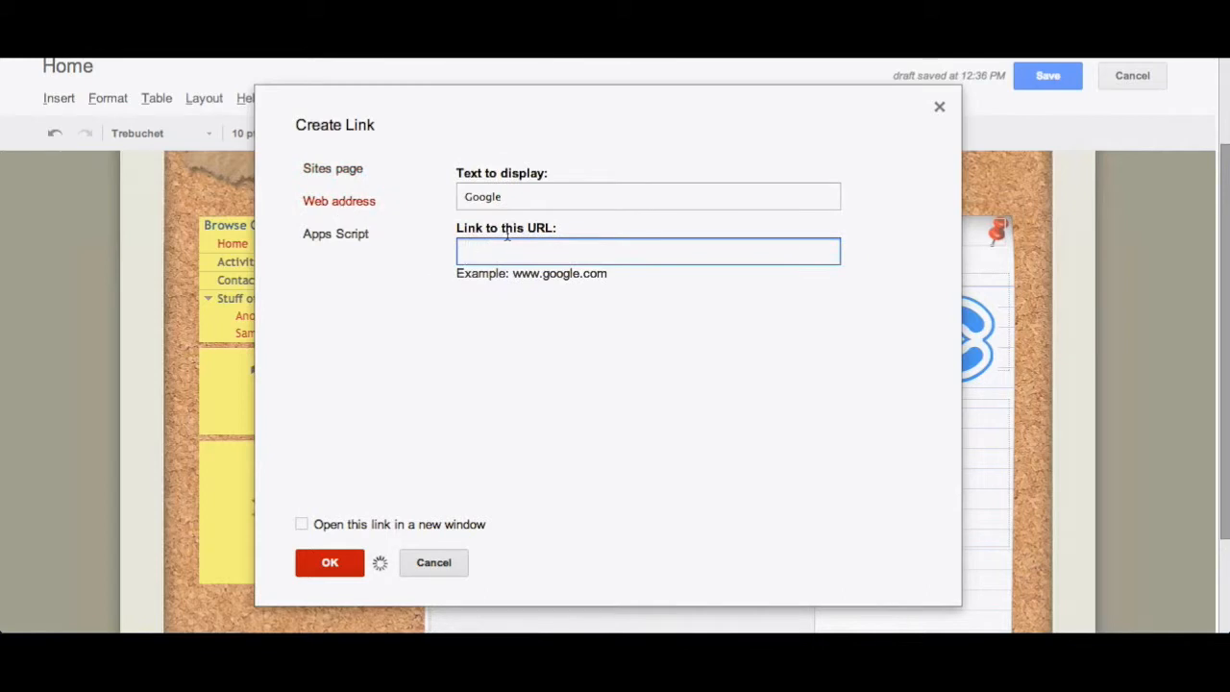
{"action": "type", "text": "www.google.com"}
{"action": "left_click", "coordinate": [302, 524]}
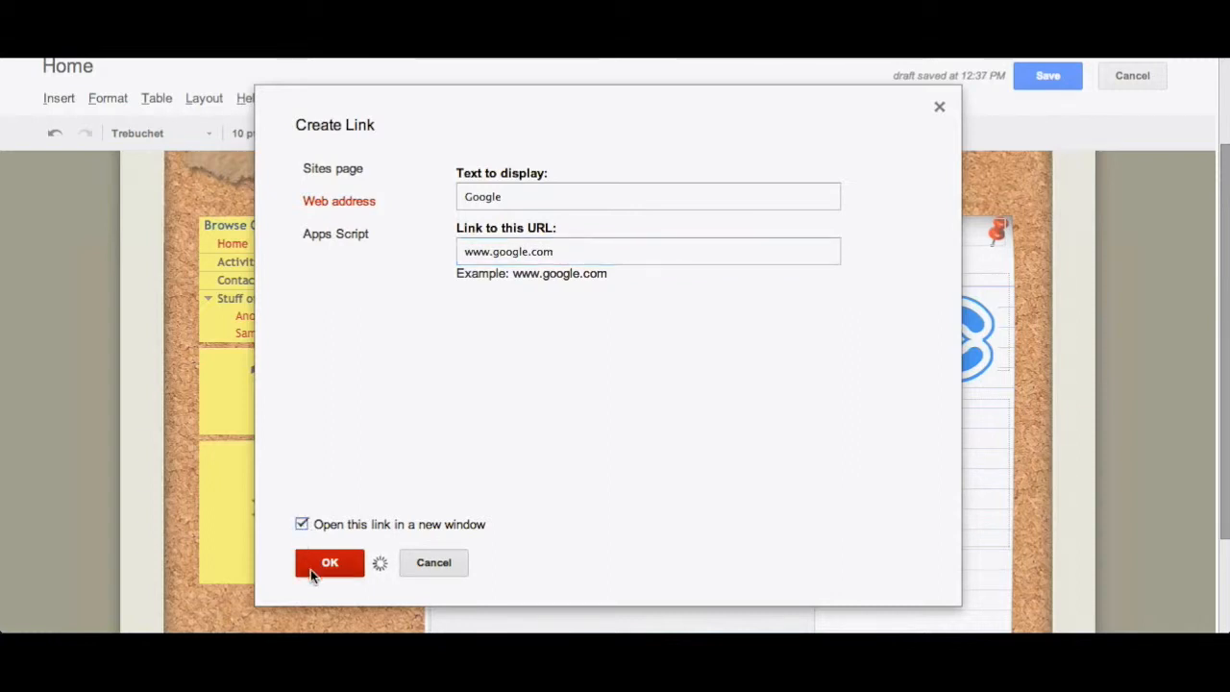
{"action": "left_click", "coordinate": [310, 567]}
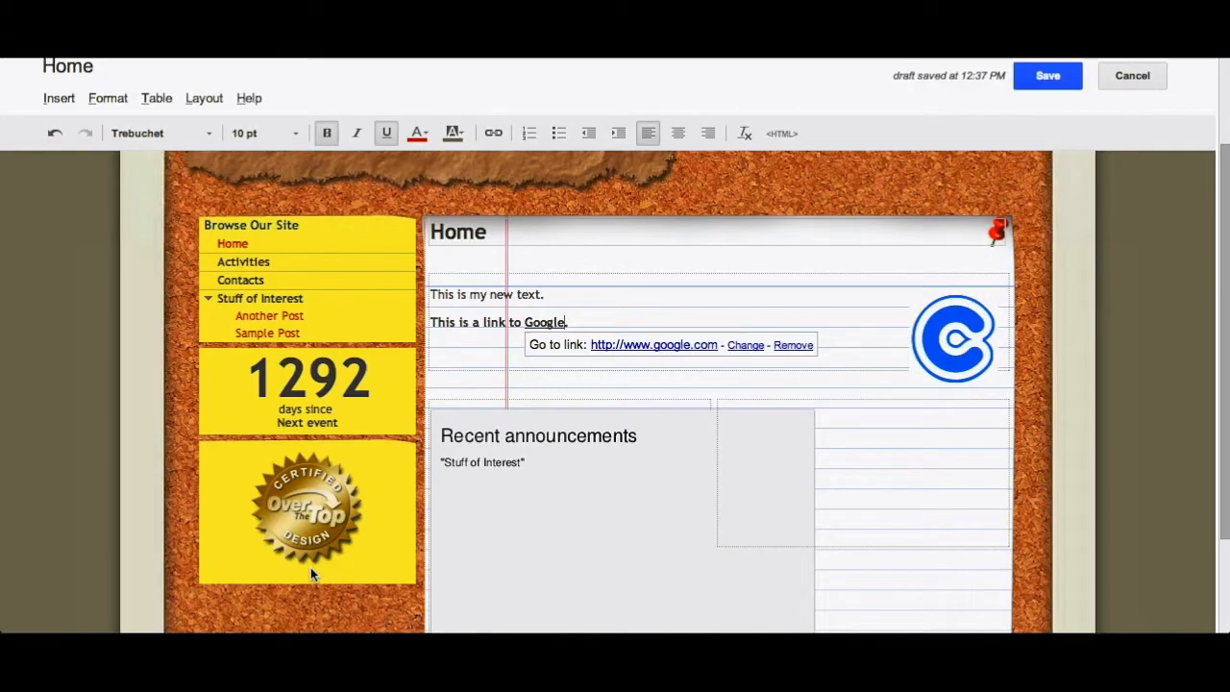
- Check the target of the Google link
{"action": "left_click", "coordinate": [475, 349]}
{"action": "left_click", "coordinate": [543, 324]}
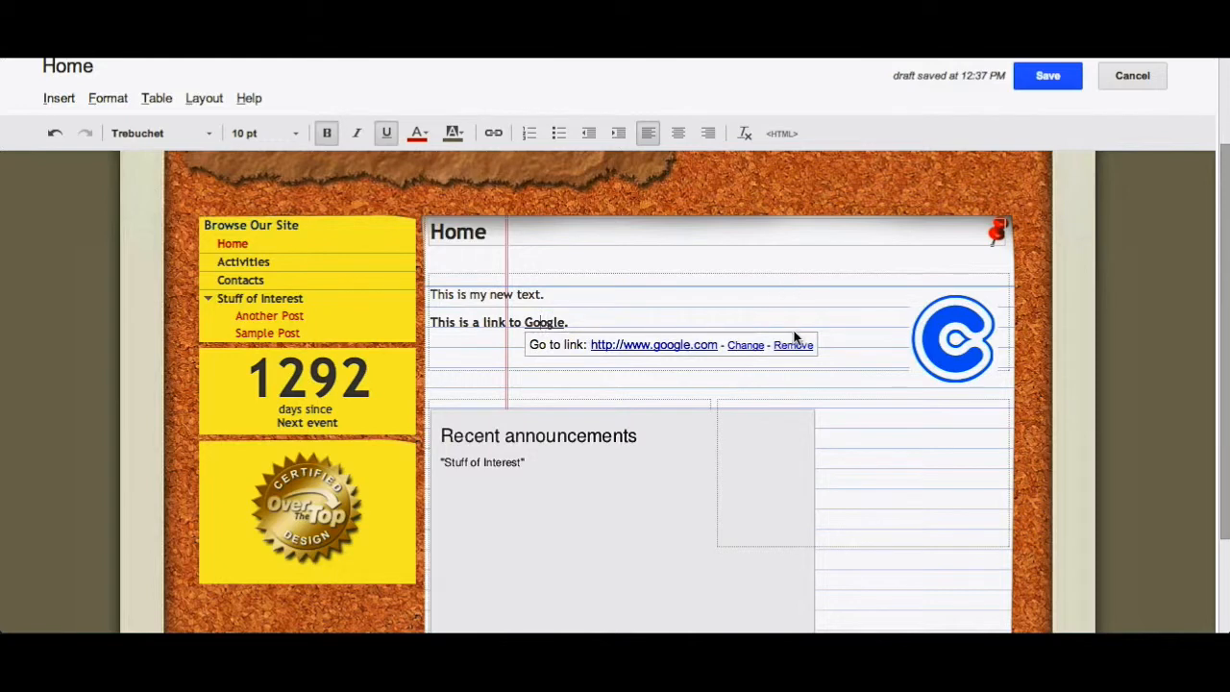
{"action": "left_click", "coordinate": [512, 332]}
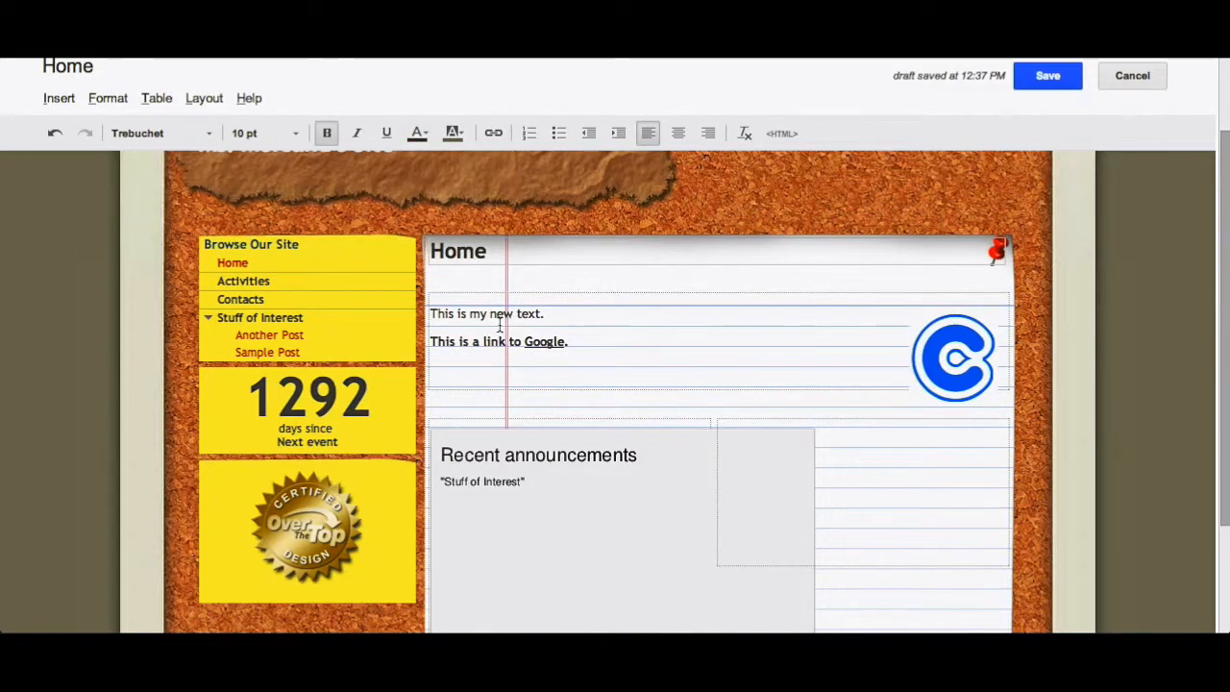
{"action": "left_click", "coordinate": [54, 99]}
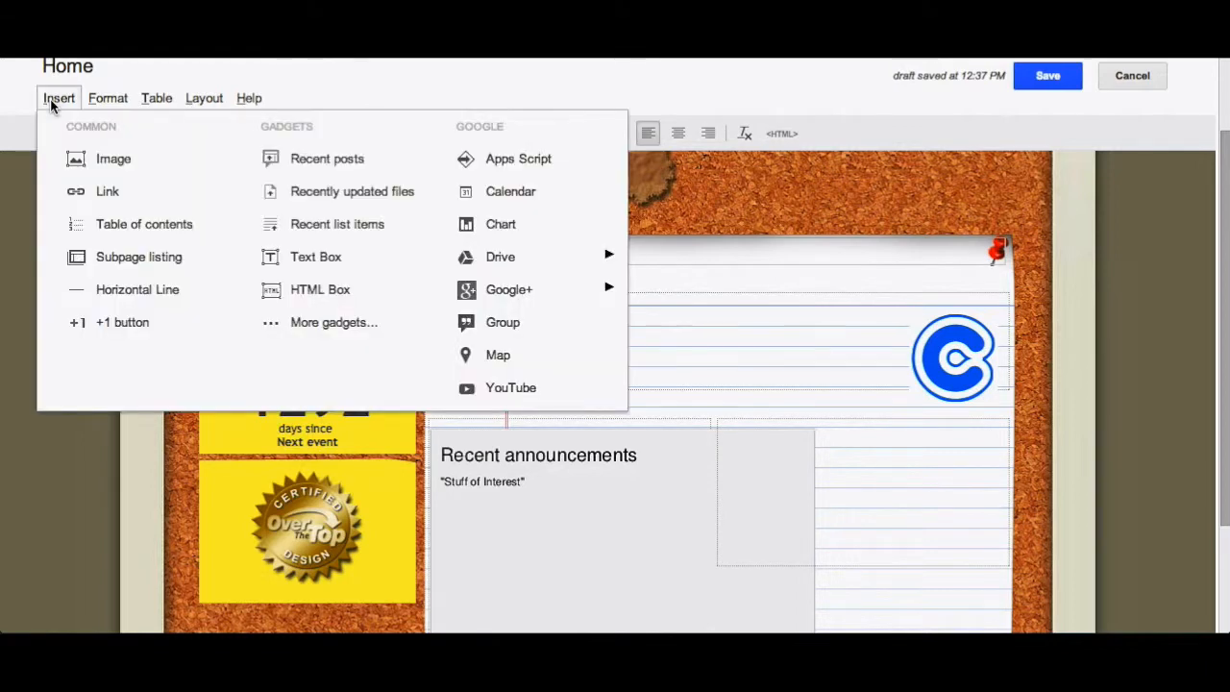
{"action": "left_click", "coordinate": [75, 202]}
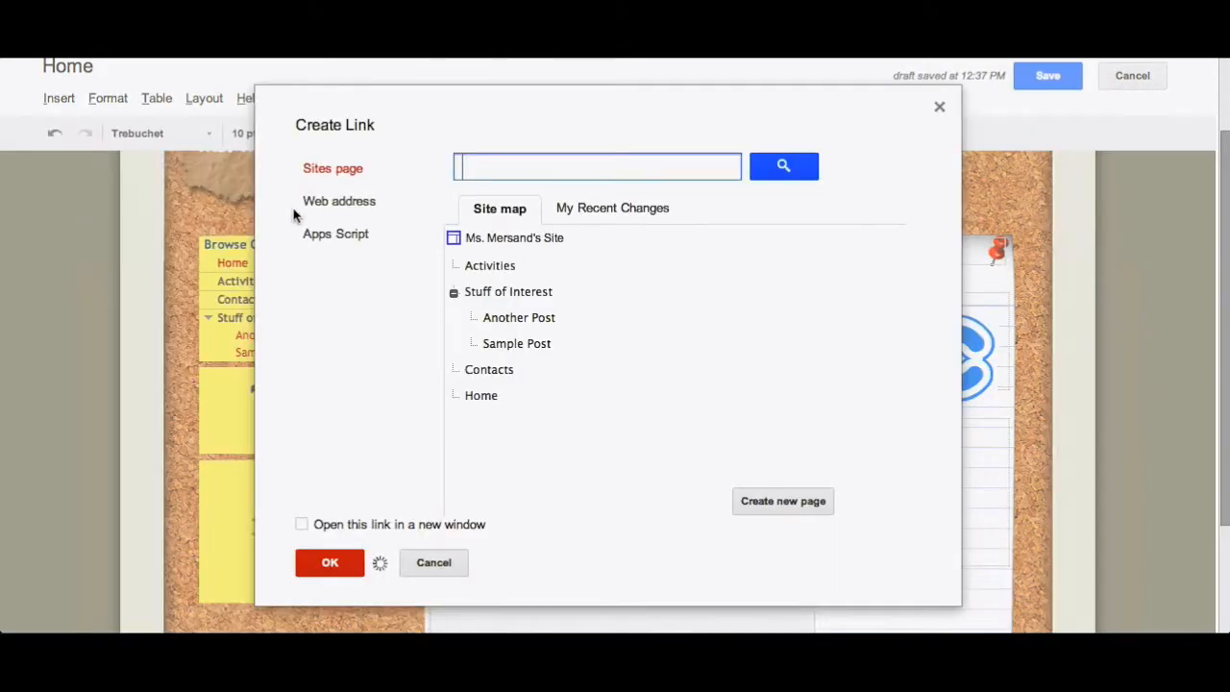
{"action": "left_click", "coordinate": [344, 205]}
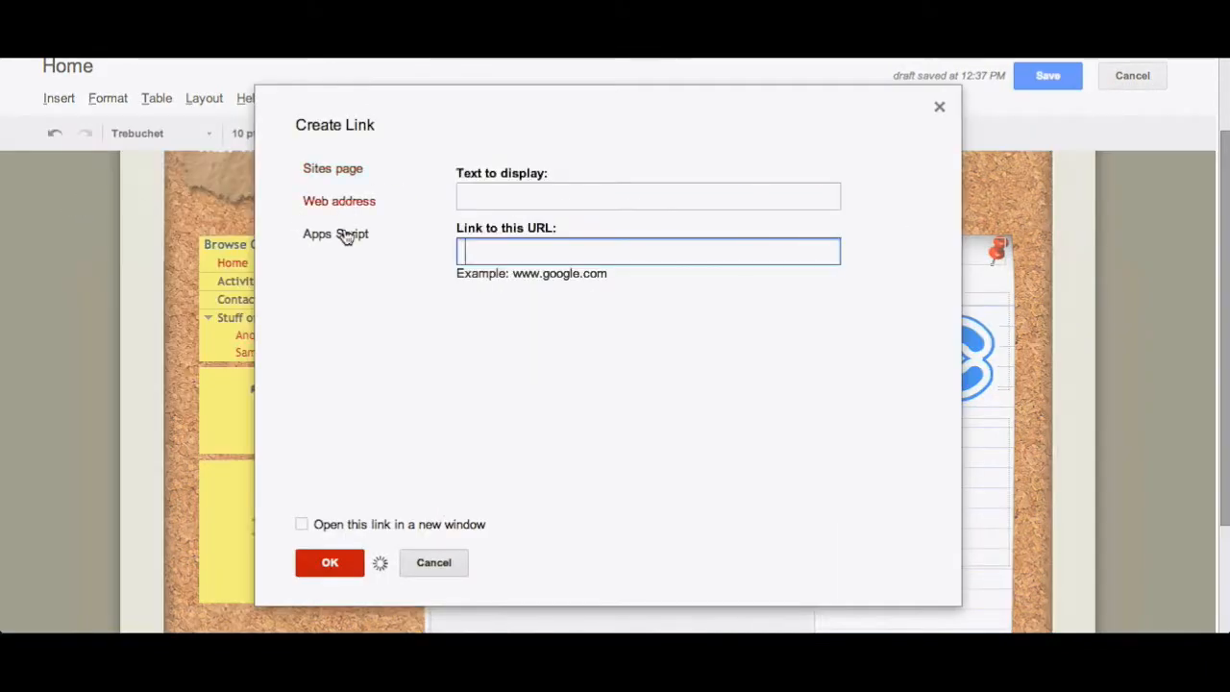
{"action": "left_click", "coordinate": [486, 192]}
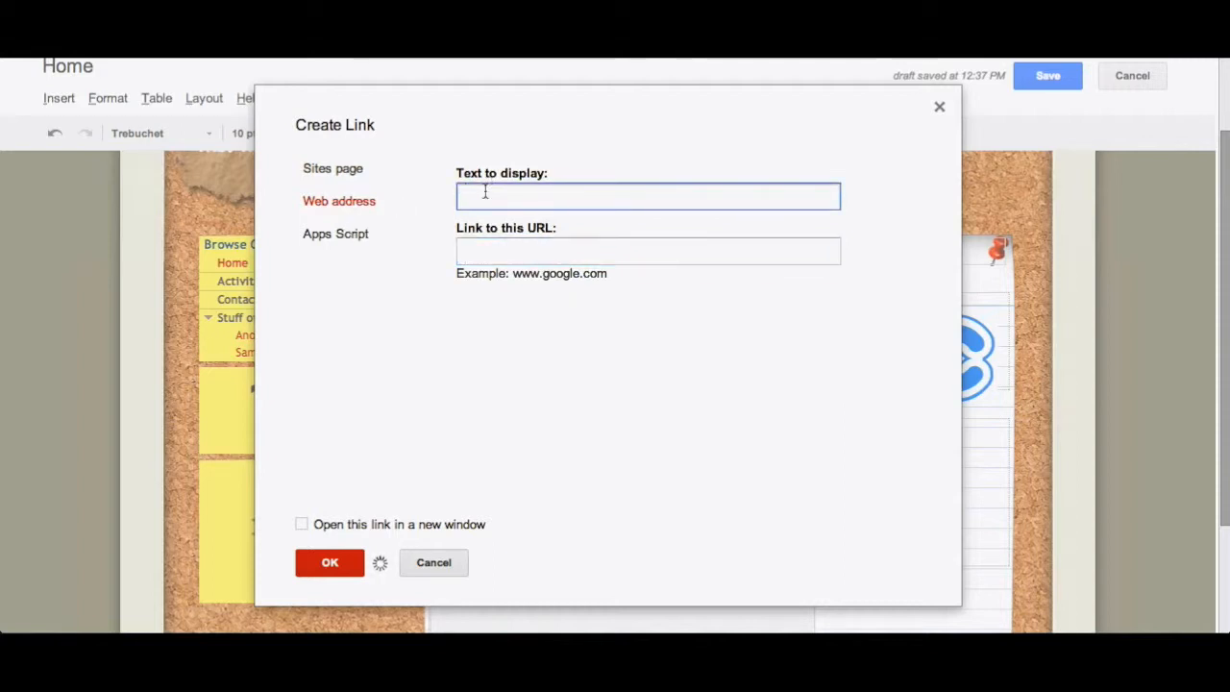
{"action": "type", "text": "New Link"}
{"action": "key", "text": "Tab"}
{"action": "type", "text": "www.yahoo.com"}
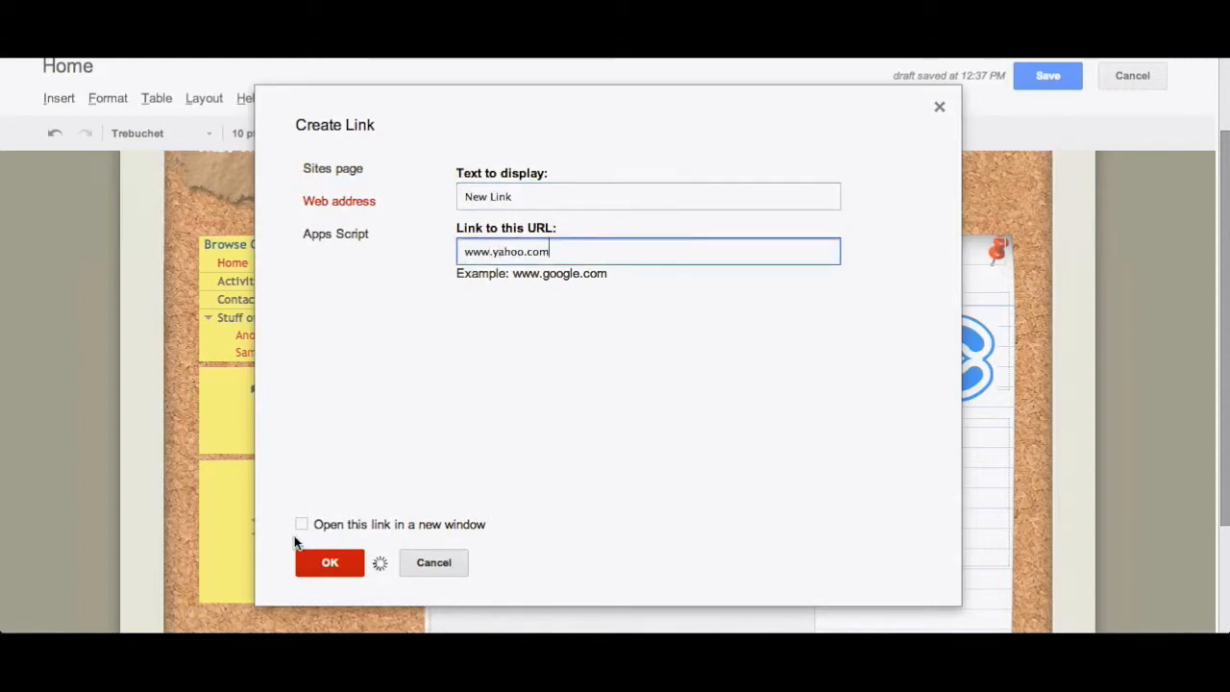
{"action": "left_click", "coordinate": [304, 530]}
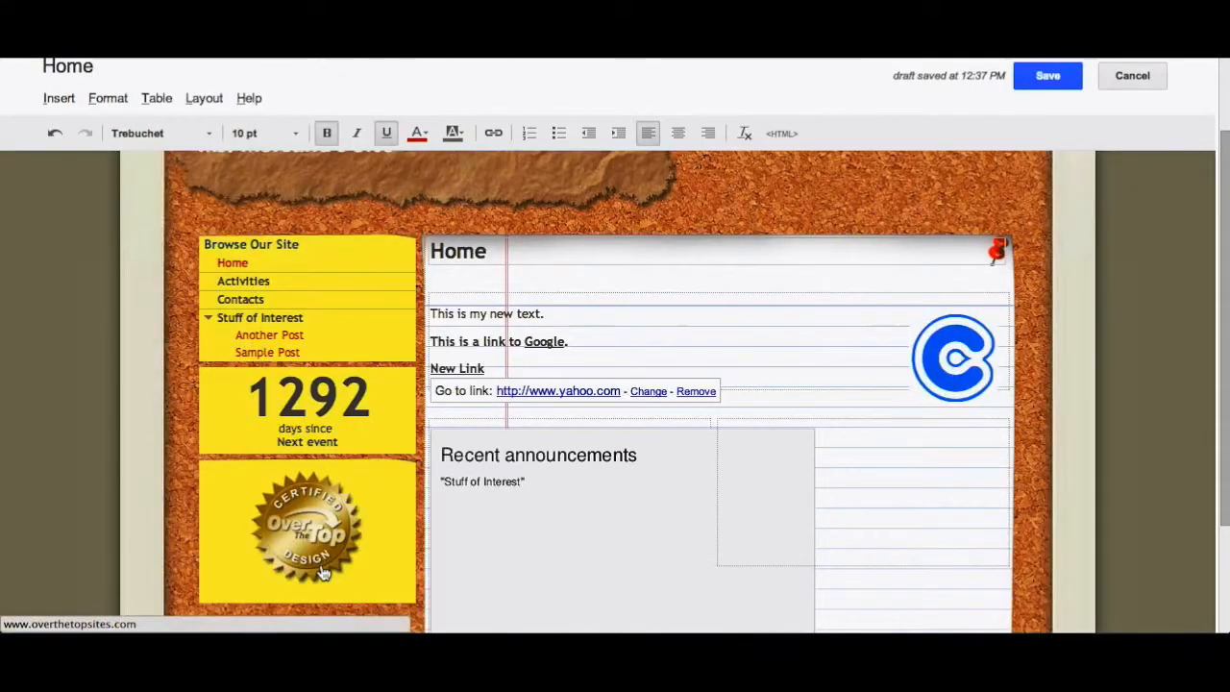
- Check the targets of the New Link and Google links
{"action": "left_click", "coordinate": [650, 364]}
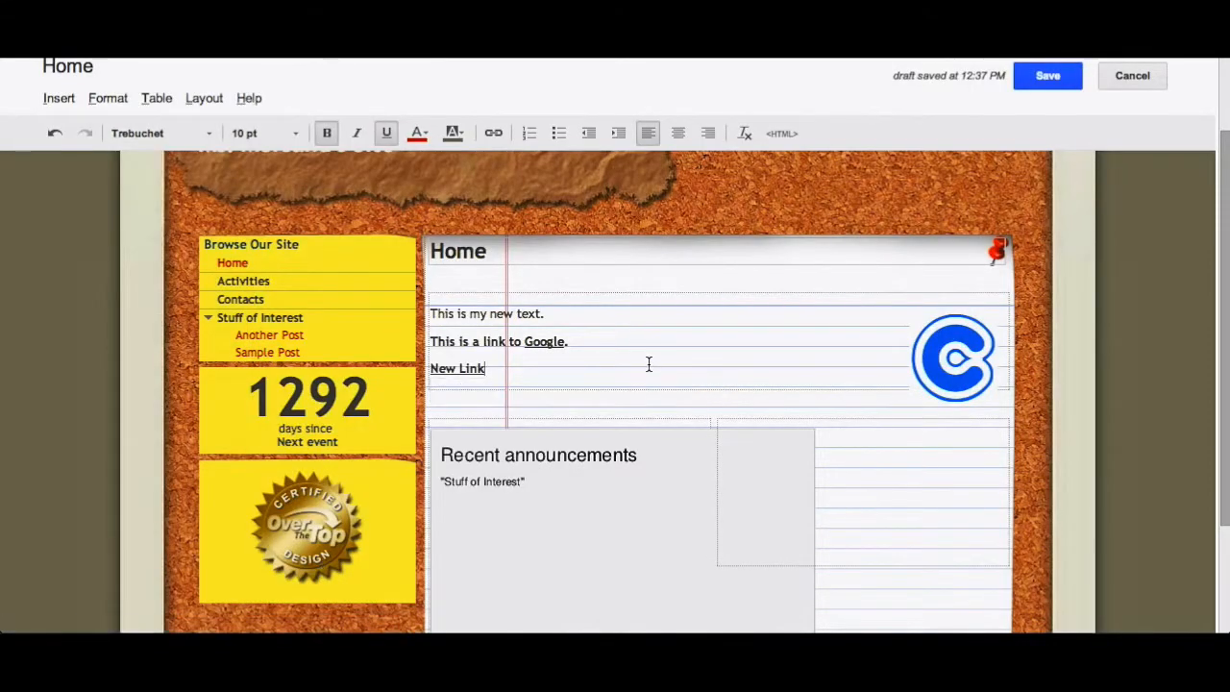
{"action": "left_click", "coordinate": [454, 373]}
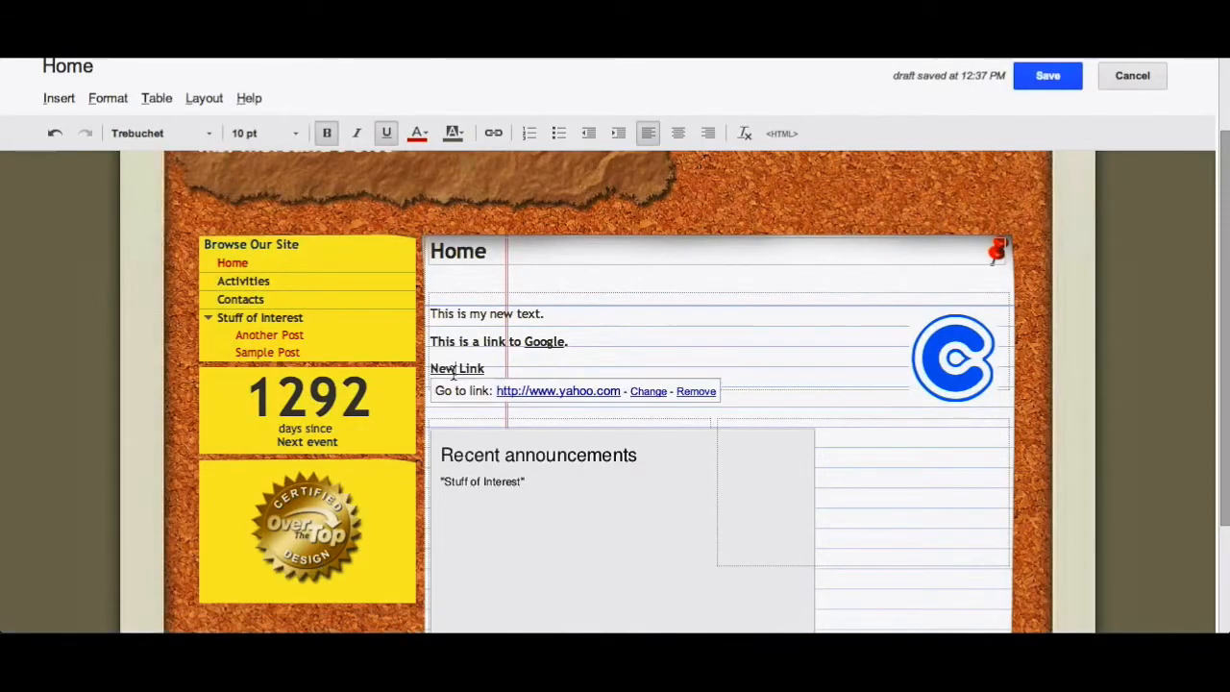
{"action": "left_click", "coordinate": [548, 343]}
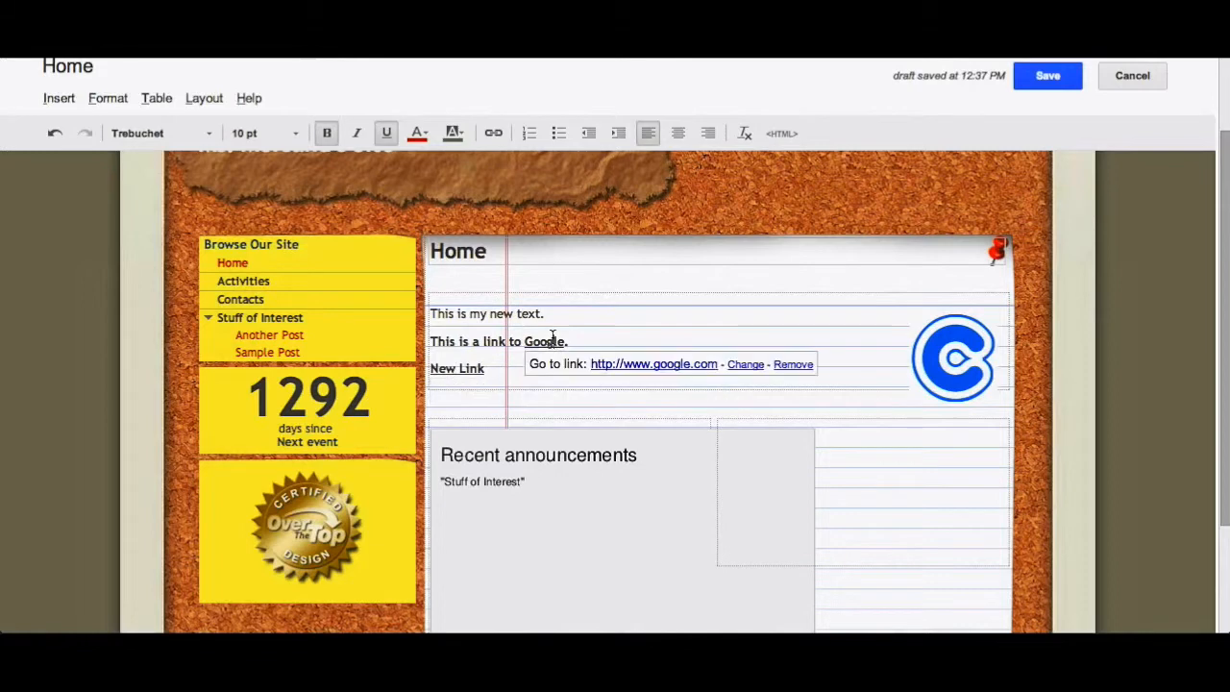
{"action": "left_click", "coordinate": [459, 370]}
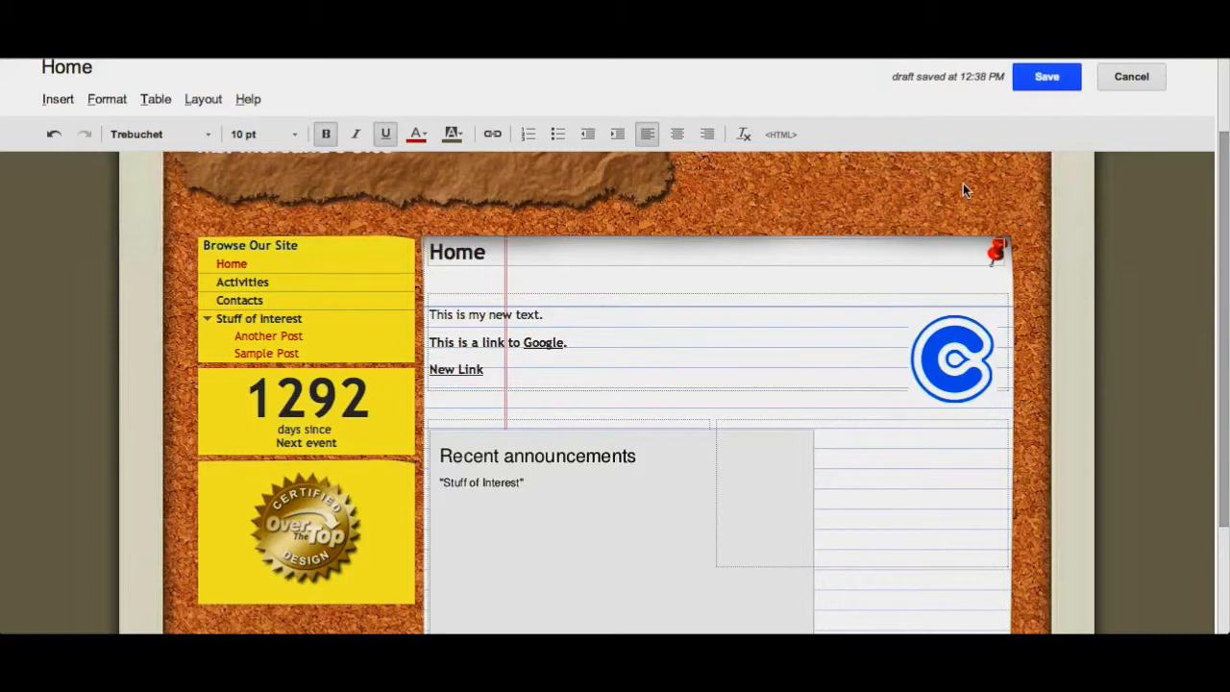
- Save the Home page and review the published page
{"action": "left_click", "coordinate": [1047, 79]}
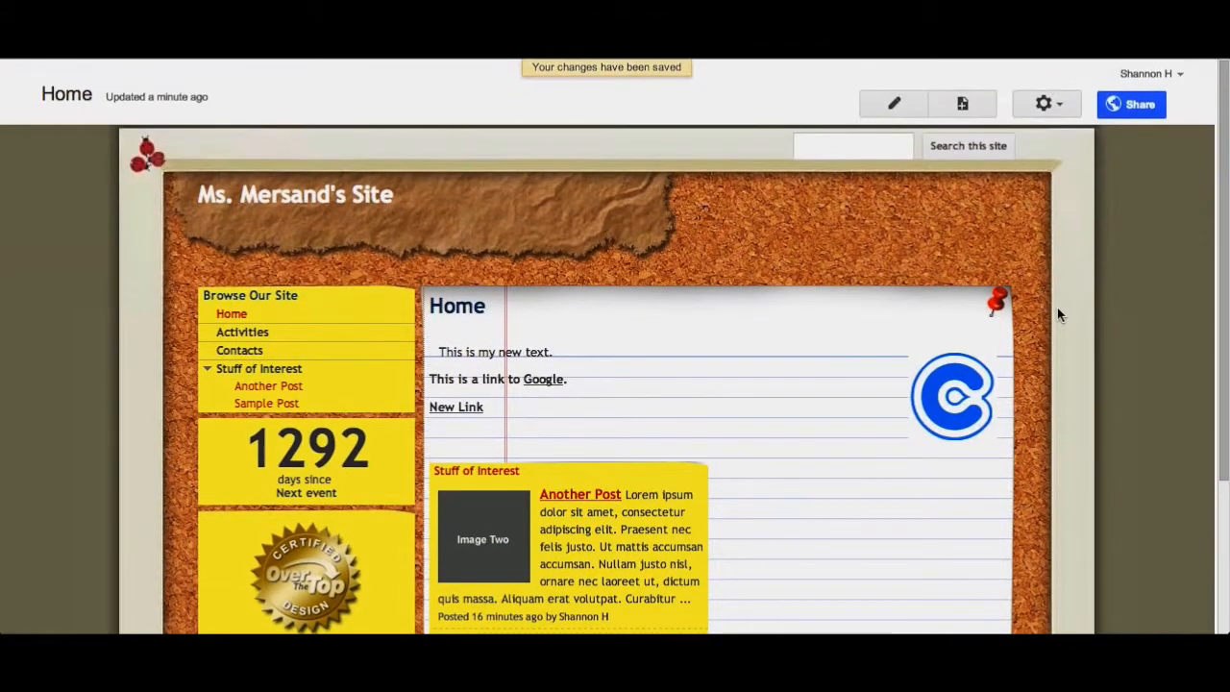
{"action": "scroll", "coordinate": [1059, 309], "scroll_direction": "down", "scroll_amount": 3}
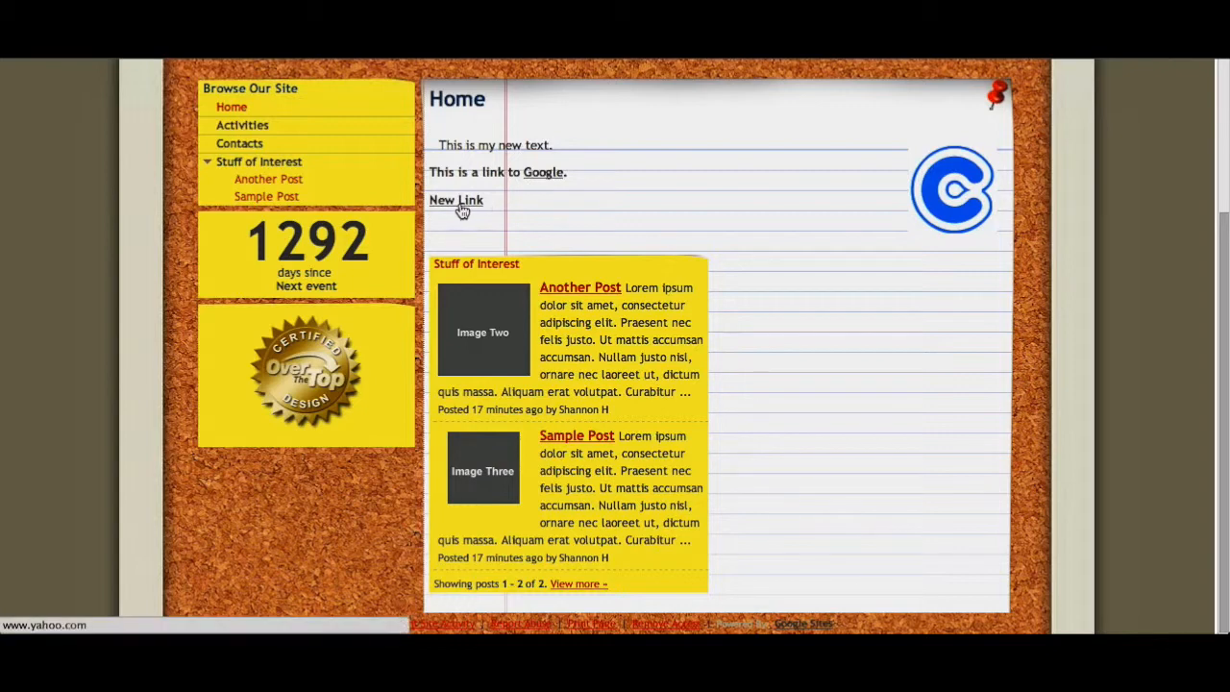
{"action": "scroll", "coordinate": [174, 271], "scroll_direction": "up", "scroll_amount": 3}
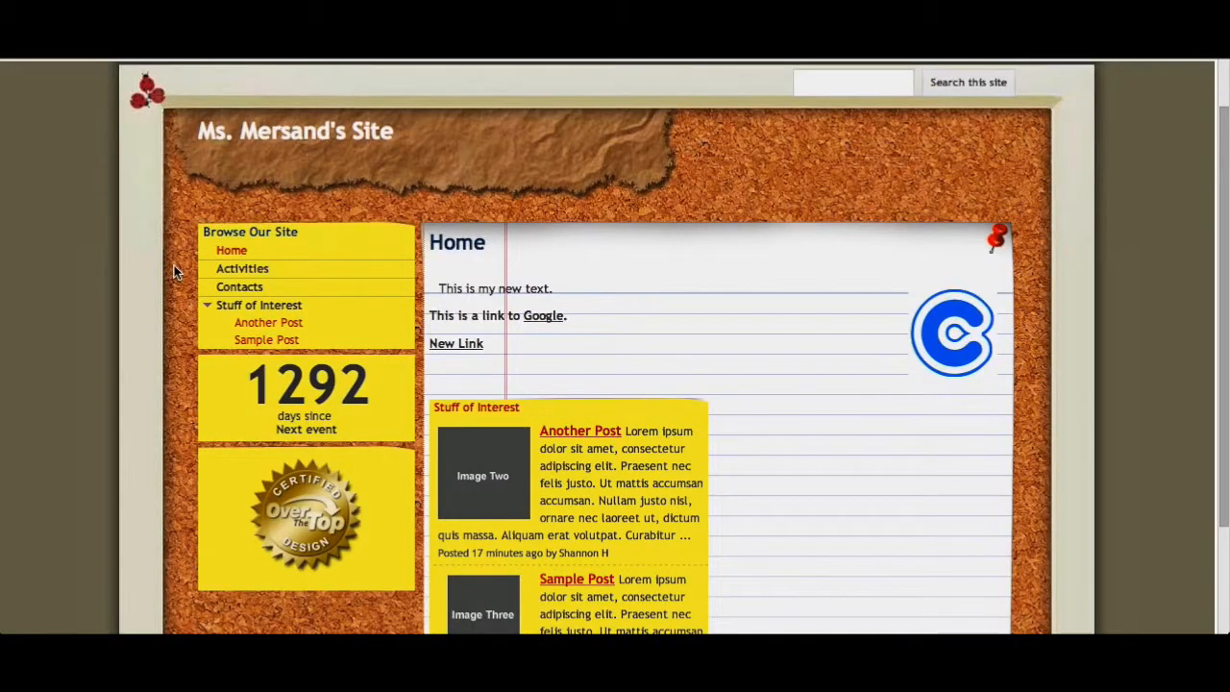
{"action": "scroll", "coordinate": [174, 271], "scroll_direction": "up", "scroll_amount": 2}
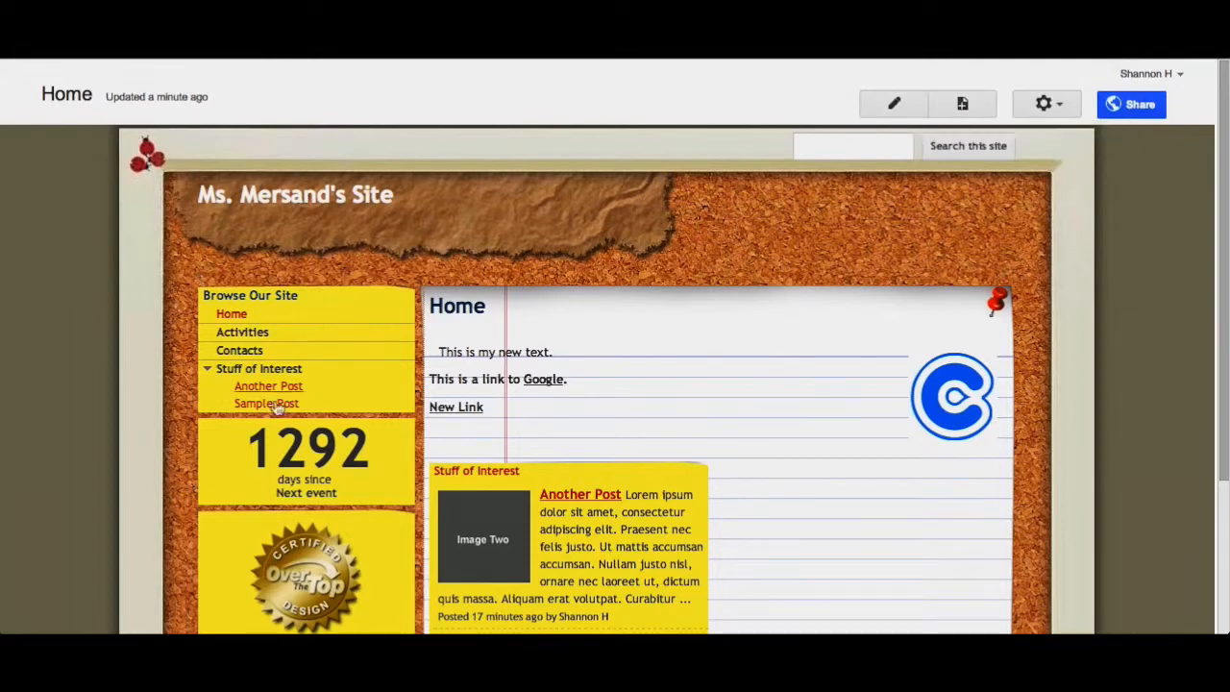
{"action": "scroll", "coordinate": [297, 294], "scroll_direction": "down", "scroll_amount": 1}
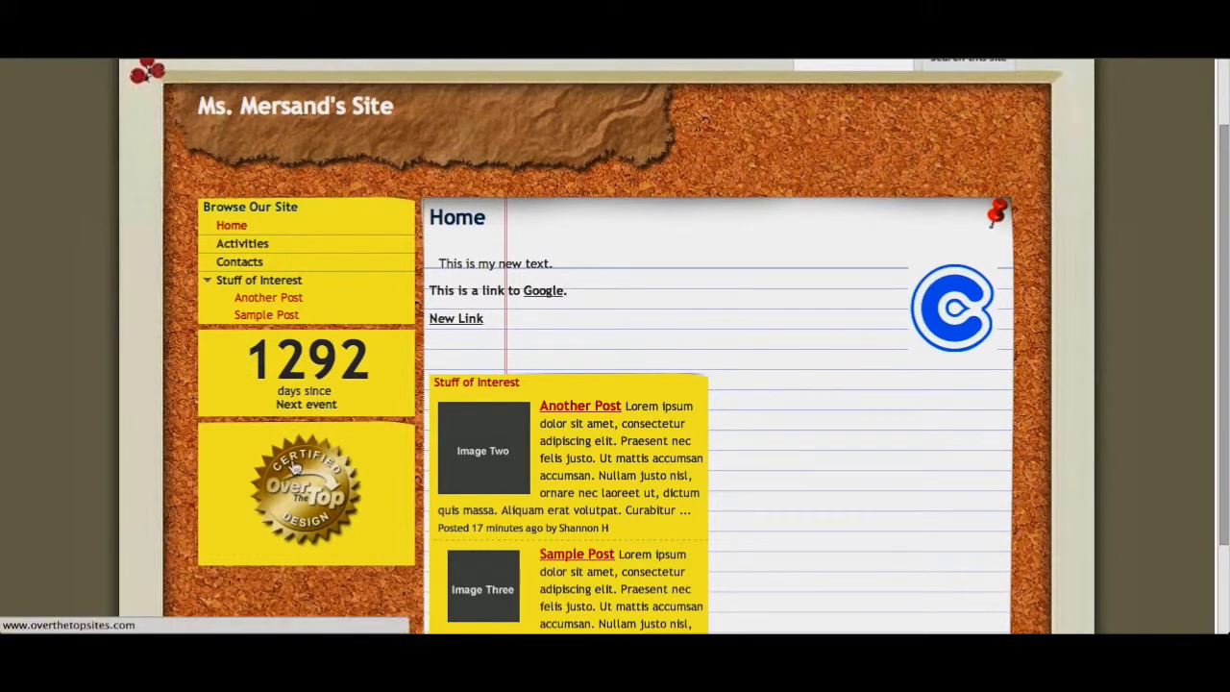
{"action": "scroll", "coordinate": [278, 480], "scroll_direction": "up", "scroll_amount": 2}
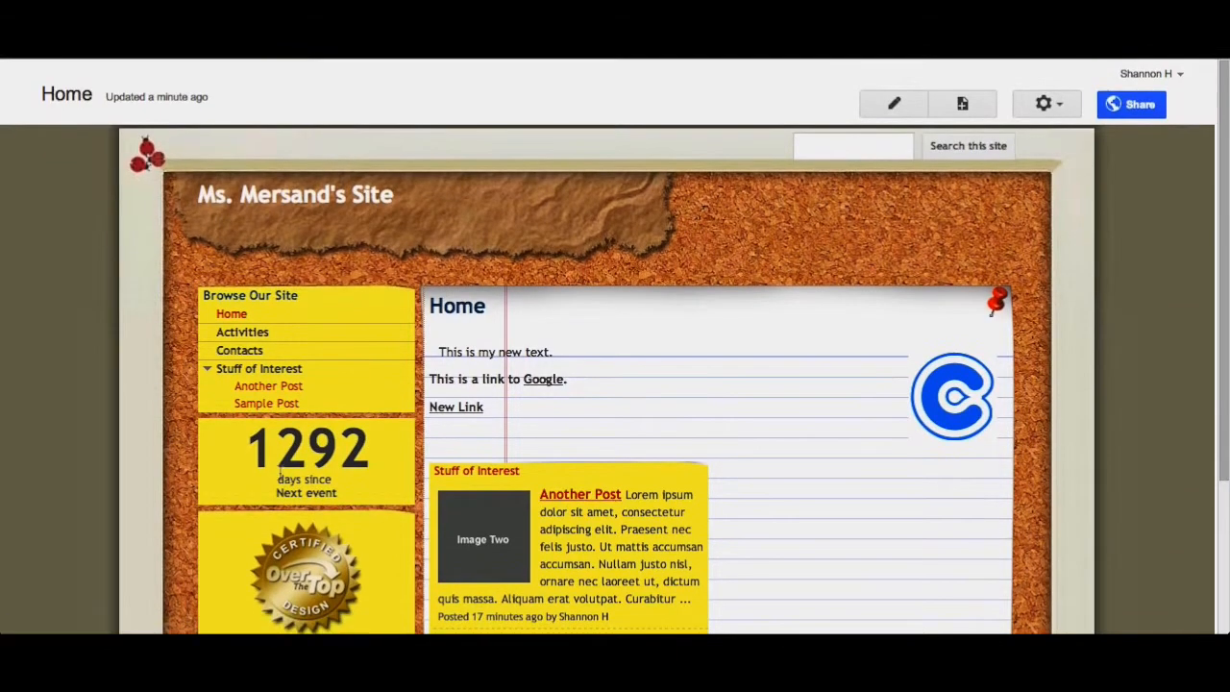
- Open the site layout editor and delete the Text Box badge and Countdown items from the sidebar
{"action": "left_click", "coordinate": [1052, 105]}
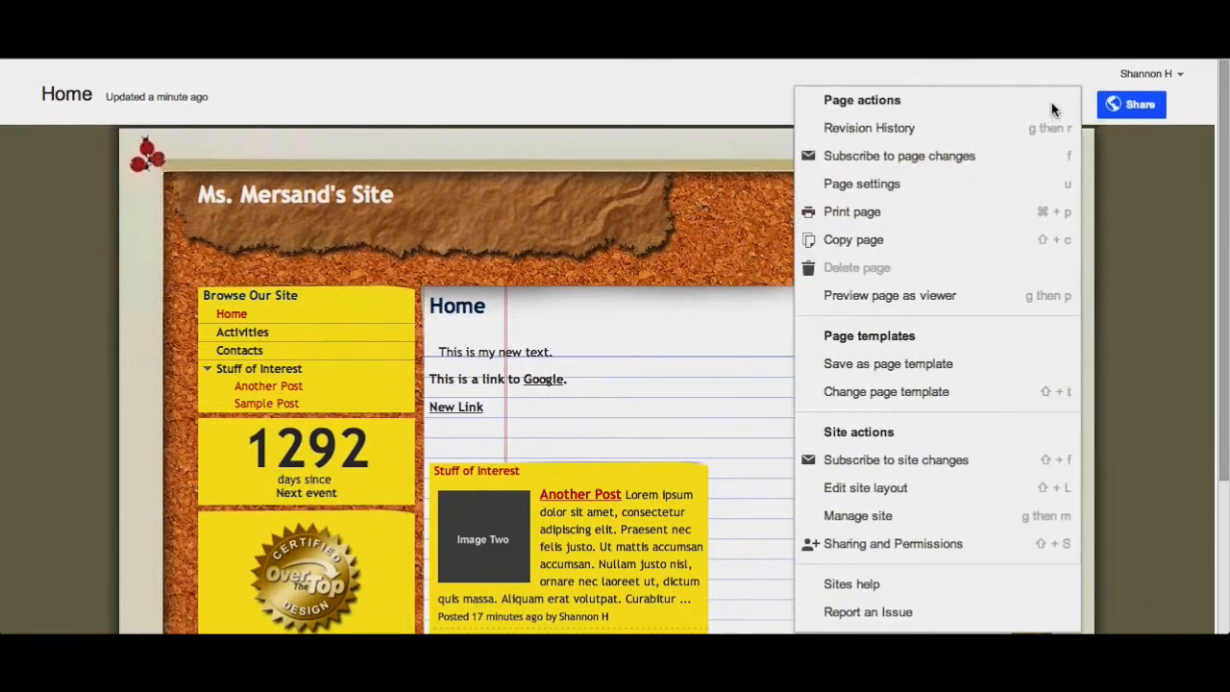
{"action": "left_click", "coordinate": [855, 487]}
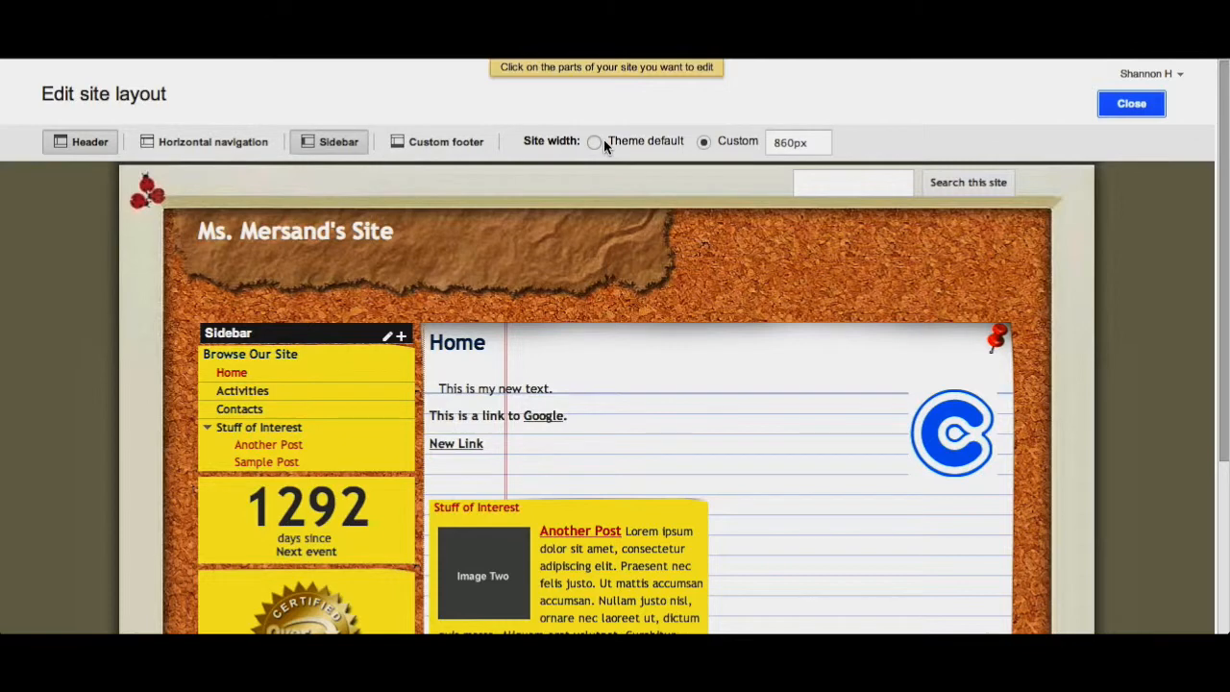
{"action": "scroll", "coordinate": [604, 144], "scroll_direction": "down", "scroll_amount": 3}
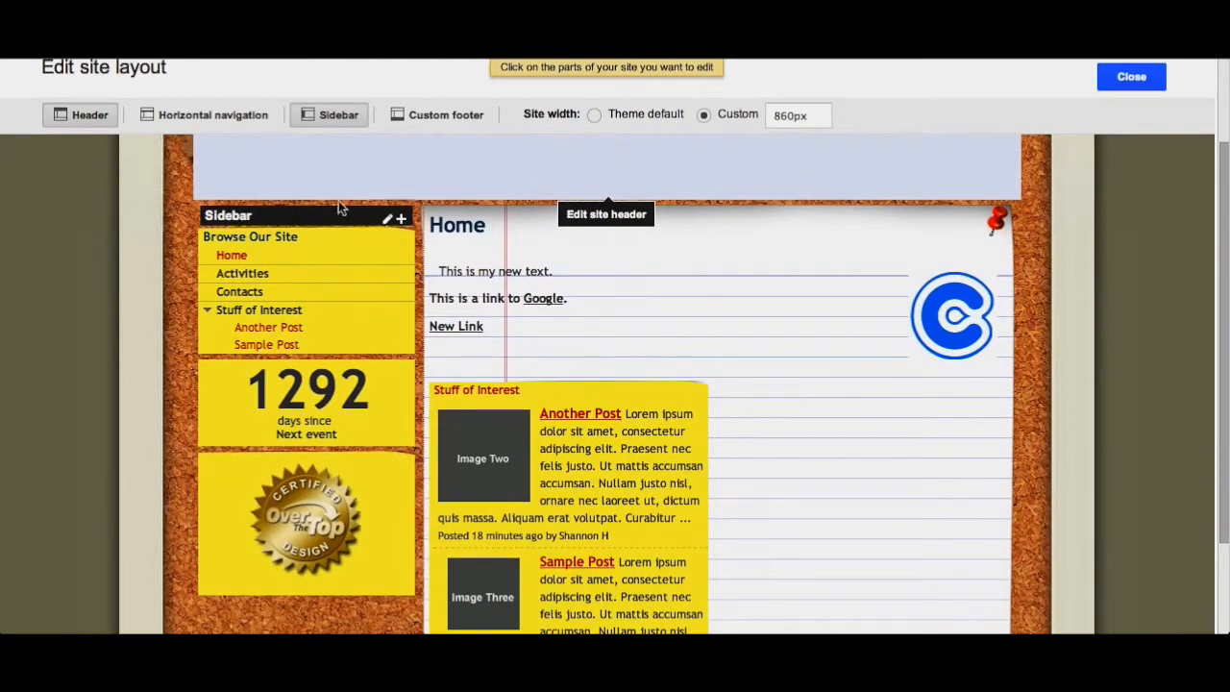
{"action": "mouse_move", "coordinate": [272, 283]}
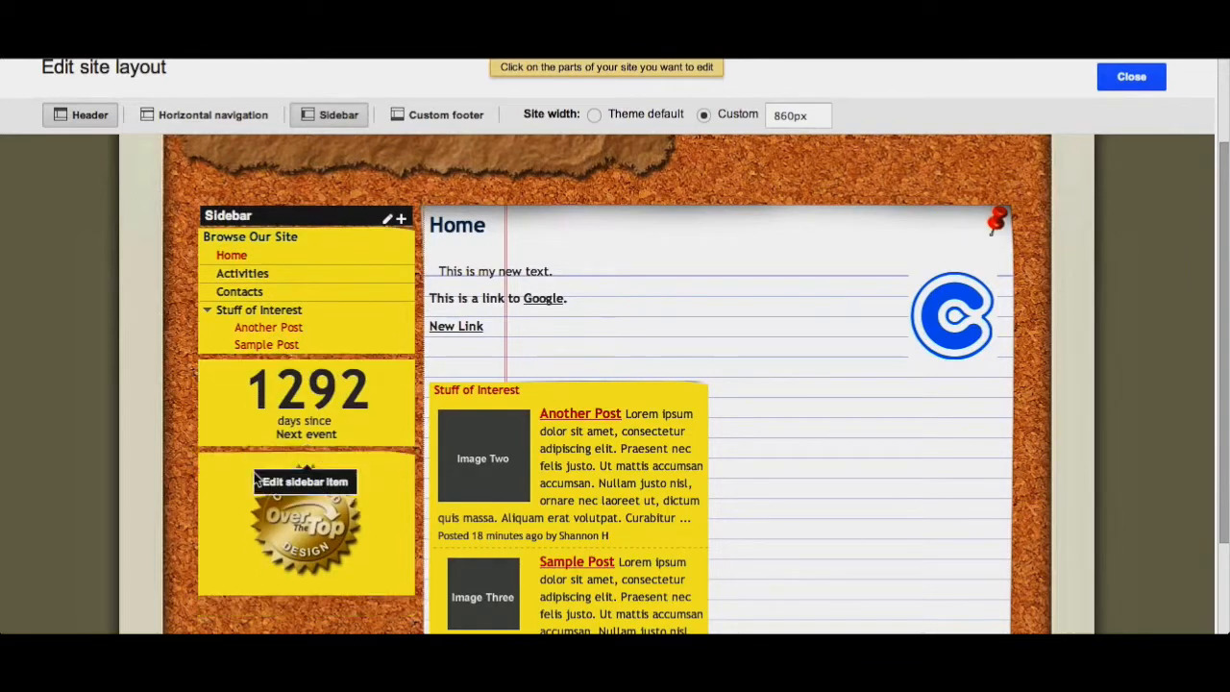
{"action": "mouse_move", "coordinate": [249, 521]}
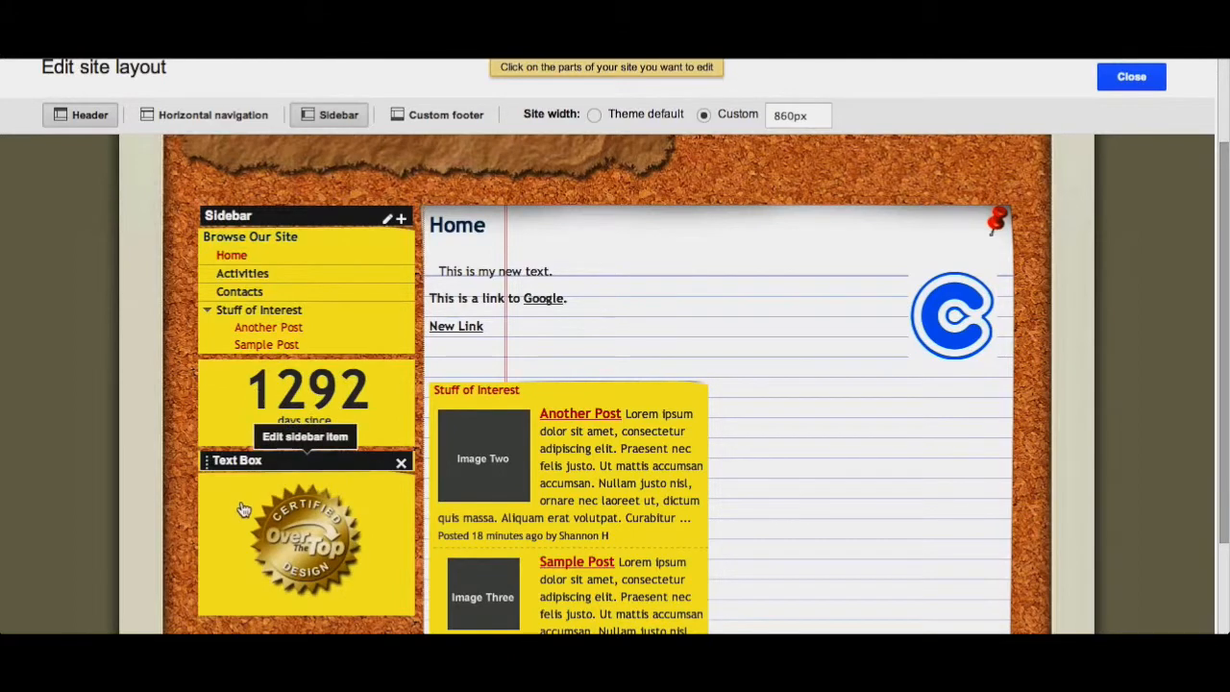
{"action": "left_click", "coordinate": [402, 465]}
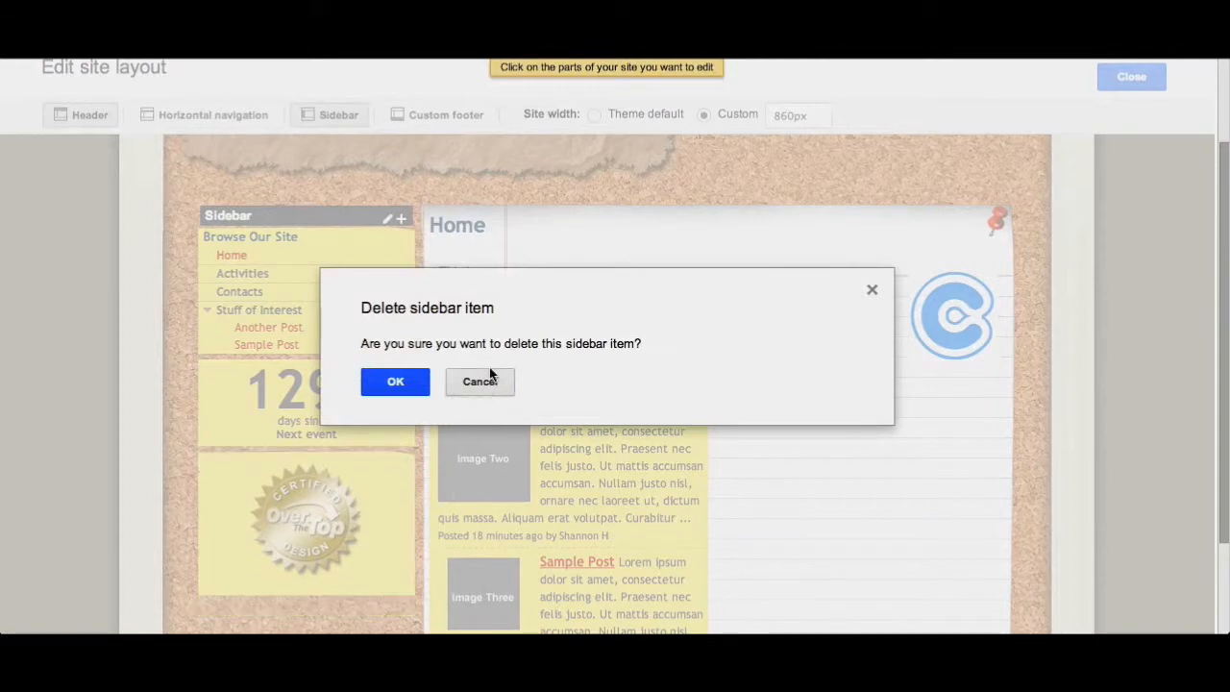
{"action": "left_click", "coordinate": [395, 382]}
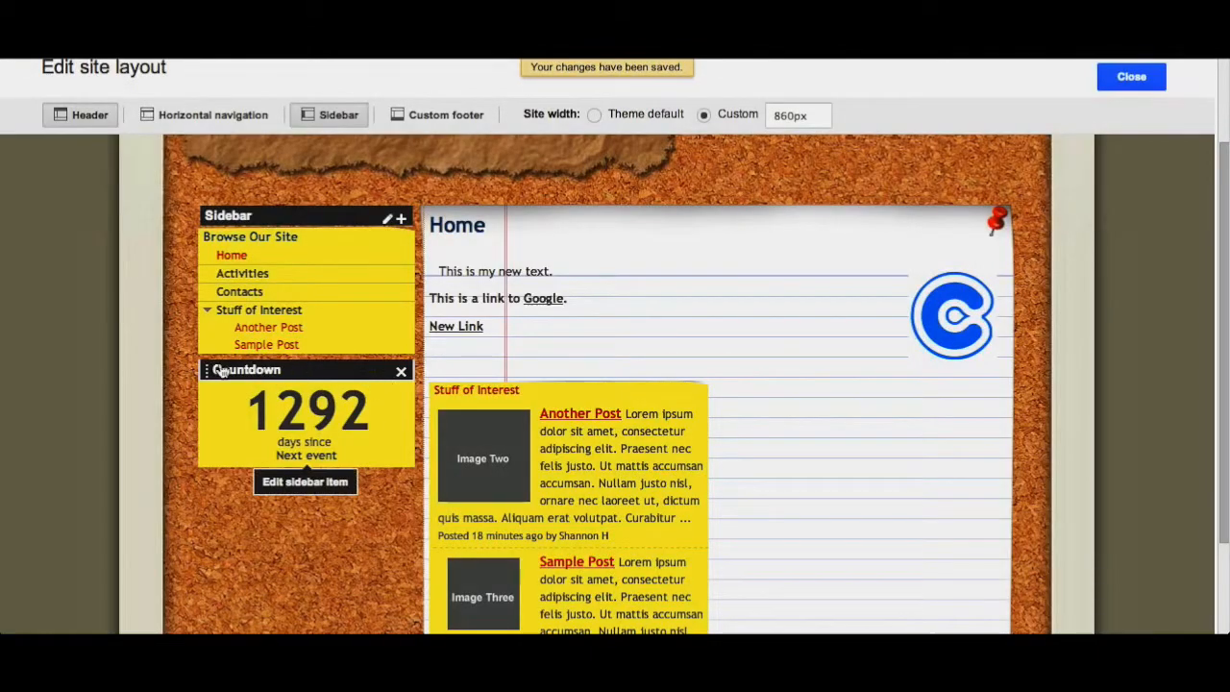
{"action": "left_click", "coordinate": [402, 372]}
{"action": "left_click", "coordinate": [402, 382]}
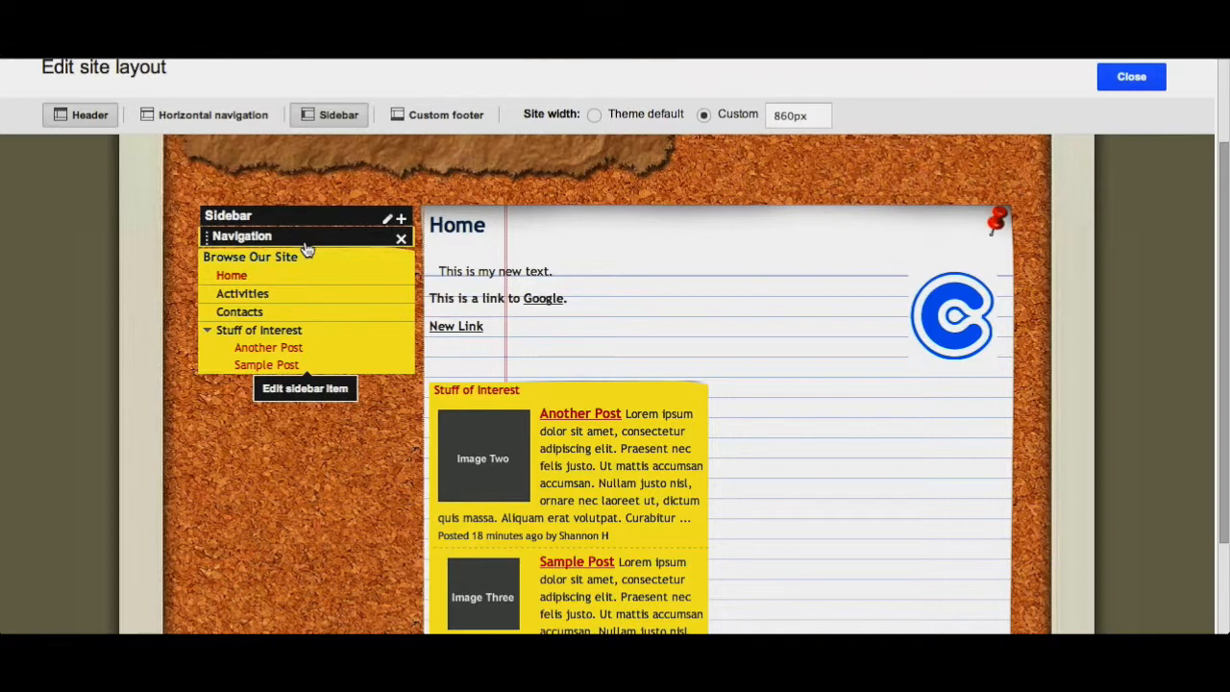
- Configure the sidebar navigation to show 2 levels of pages and include a link to the Sitemap
{"action": "left_click", "coordinate": [305, 249]}
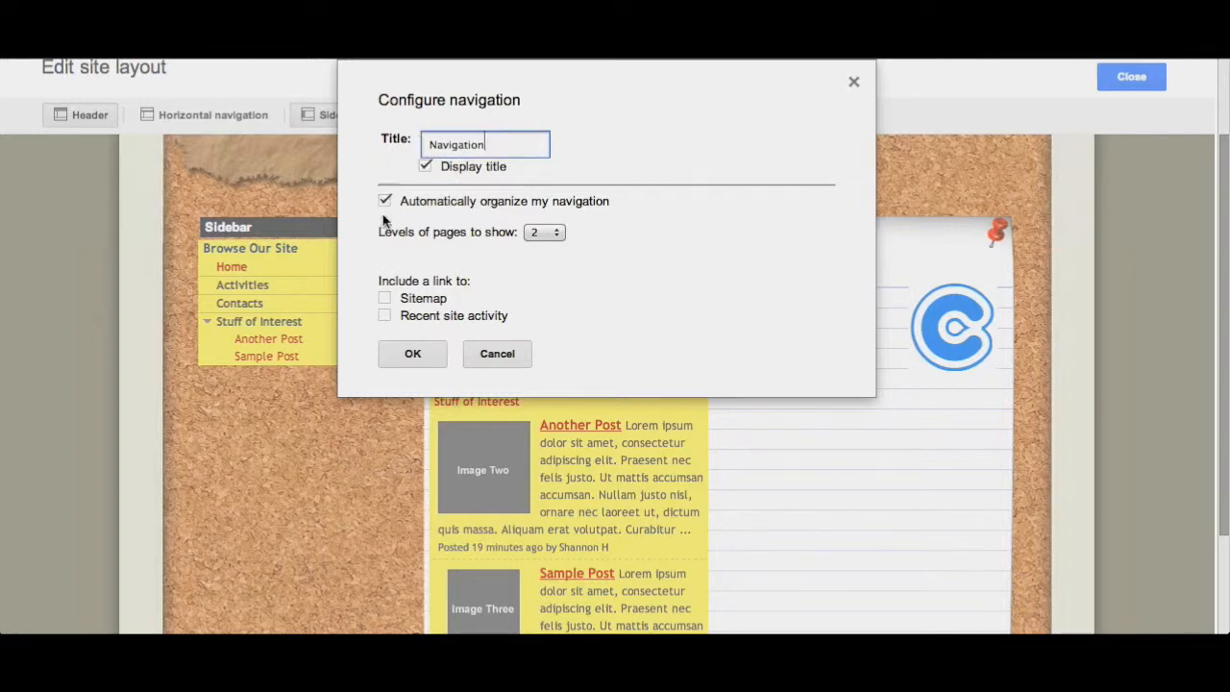
{"action": "left_click", "coordinate": [542, 237]}
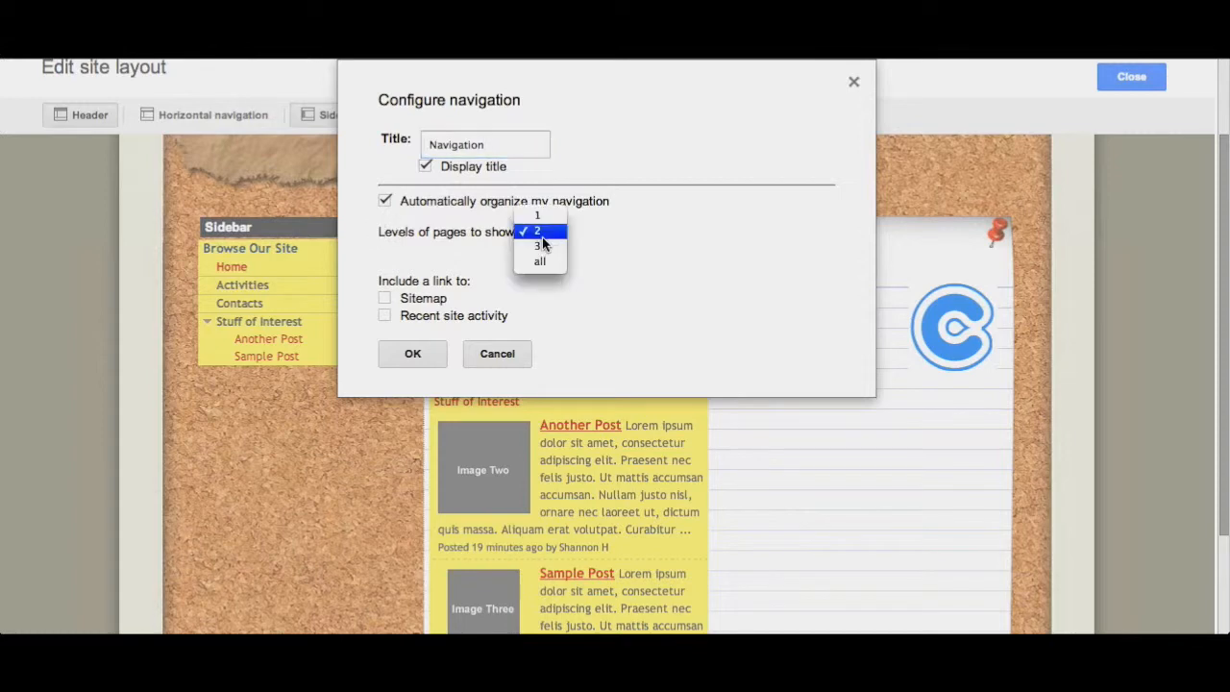
{"action": "left_click", "coordinate": [591, 240]}
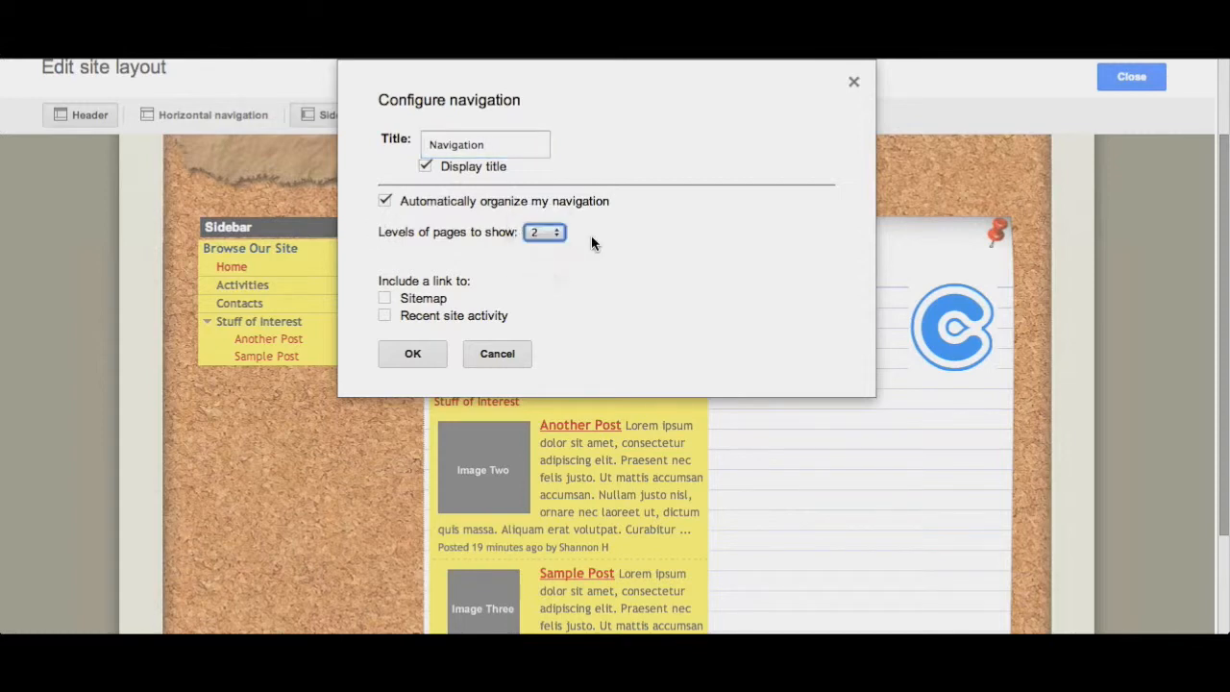
{"action": "left_click", "coordinate": [384, 299]}
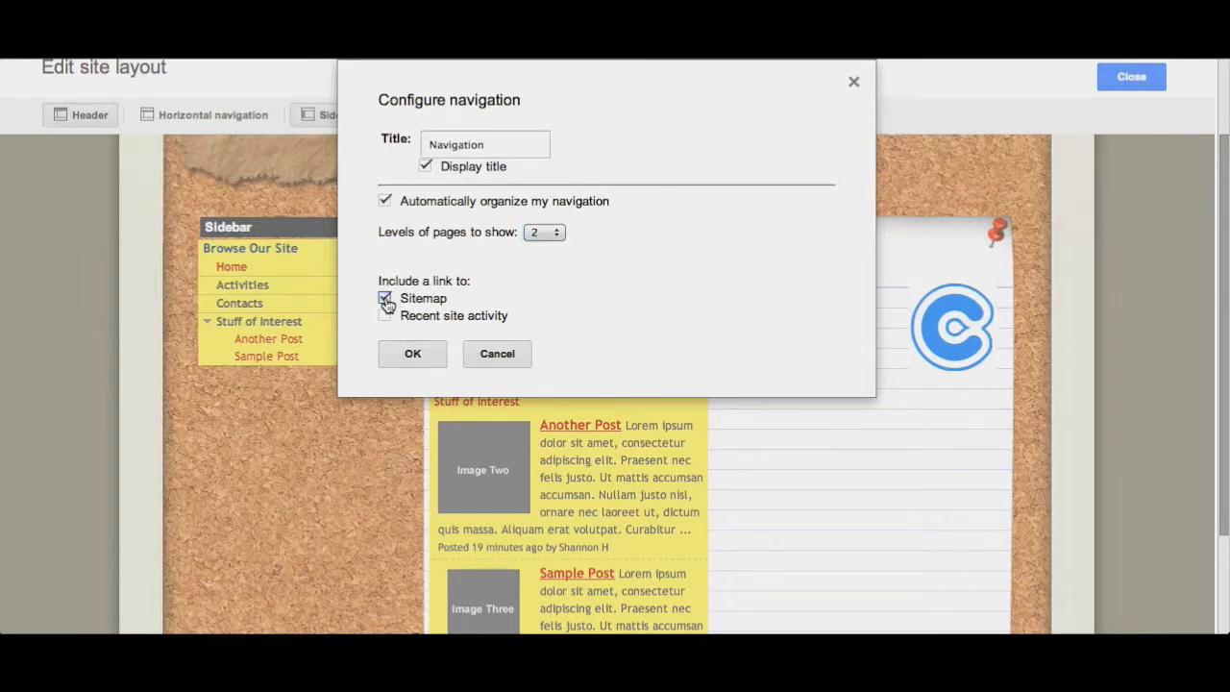
{"action": "left_click", "coordinate": [410, 355]}
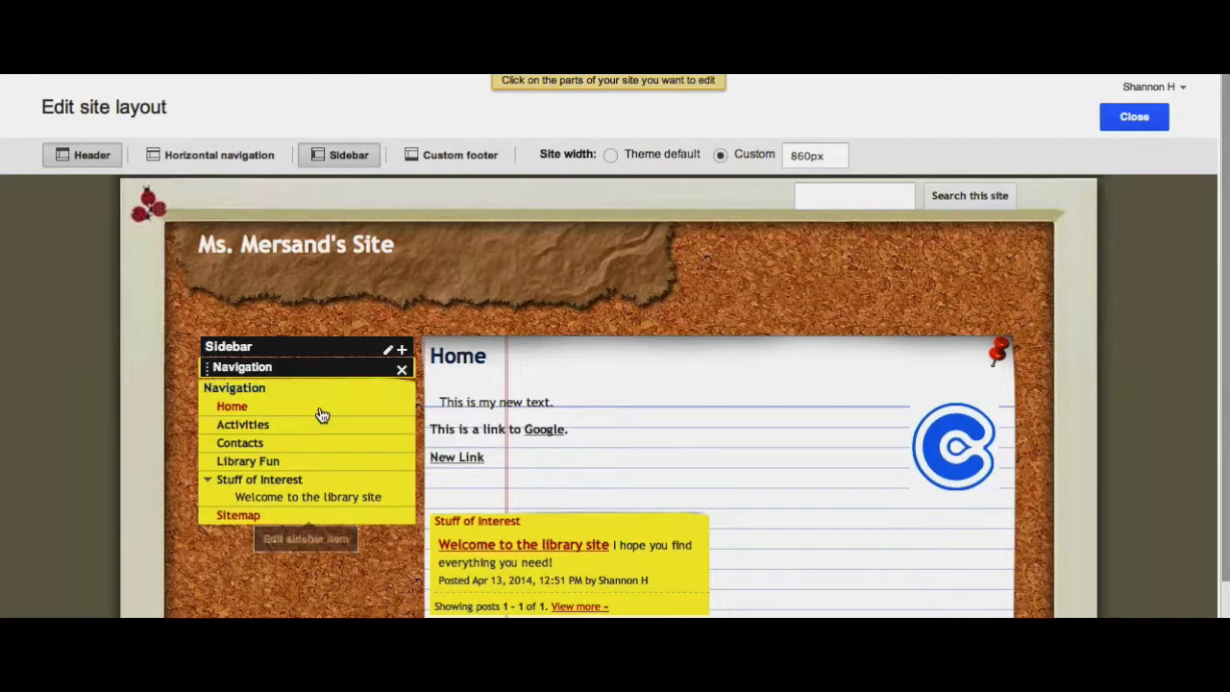
- Turn off automatic navigation organization and add the Activities page to the navigation list
{"action": "left_click", "coordinate": [322, 415]}
{"action": "left_click", "coordinate": [386, 262]}
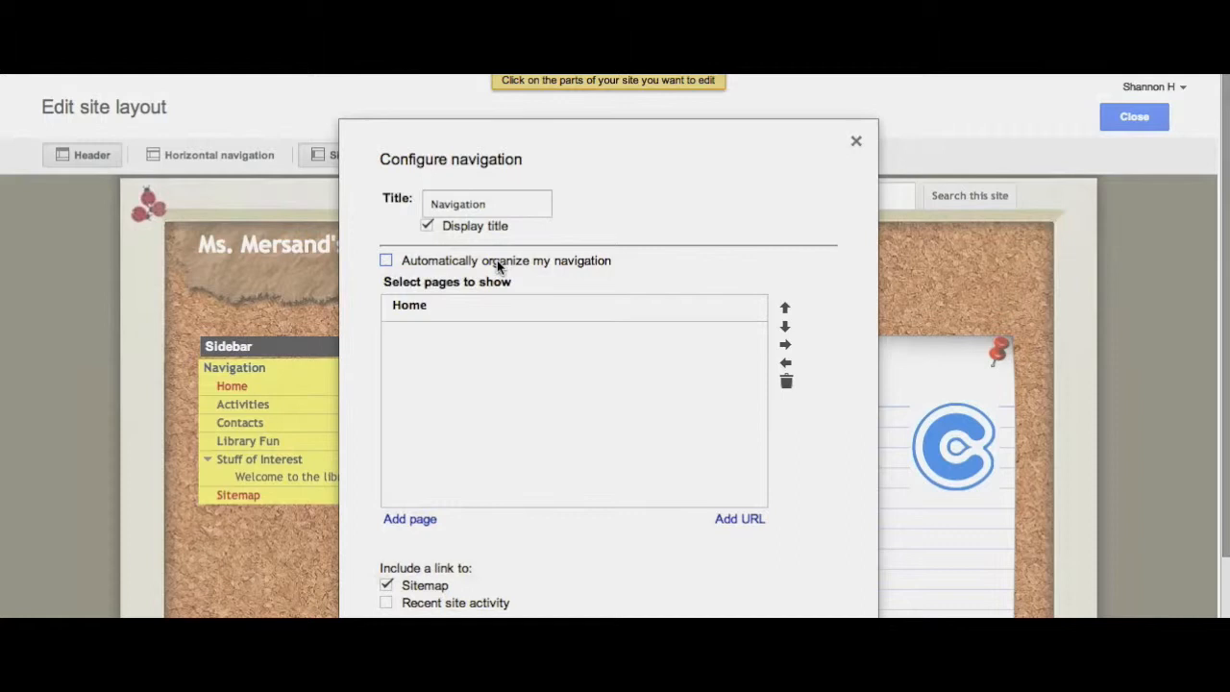
{"action": "scroll", "coordinate": [497, 267], "scroll_direction": "down", "scroll_amount": 1}
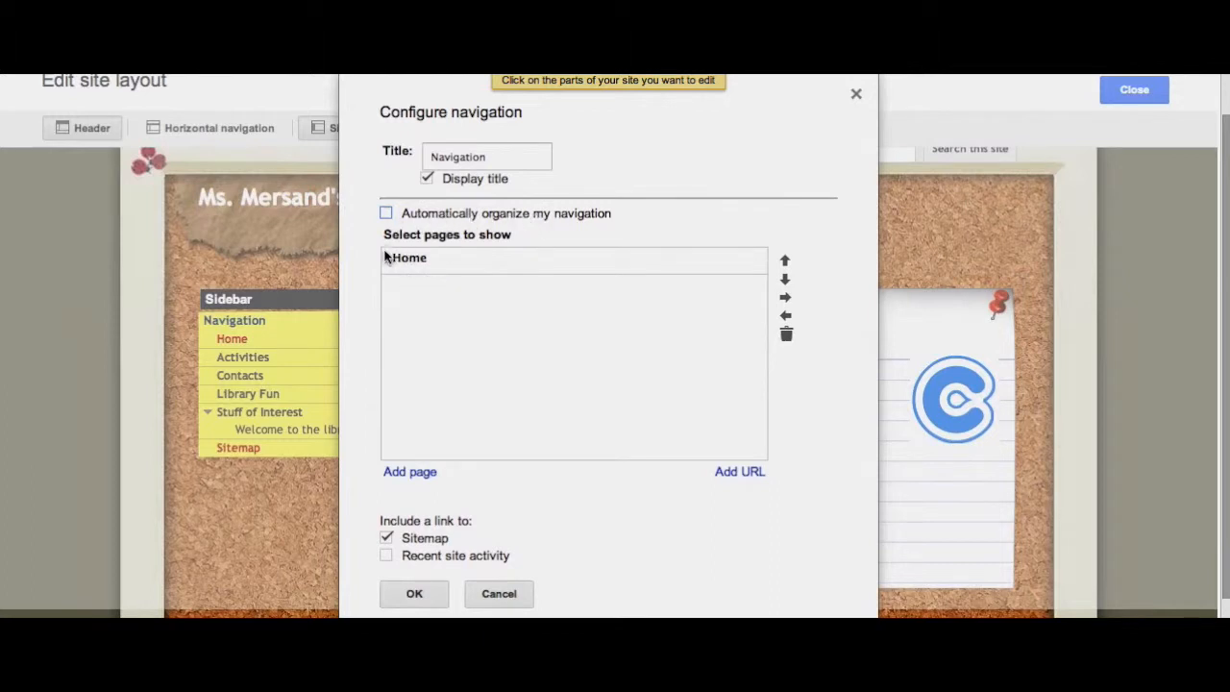
{"action": "left_click", "coordinate": [410, 472]}
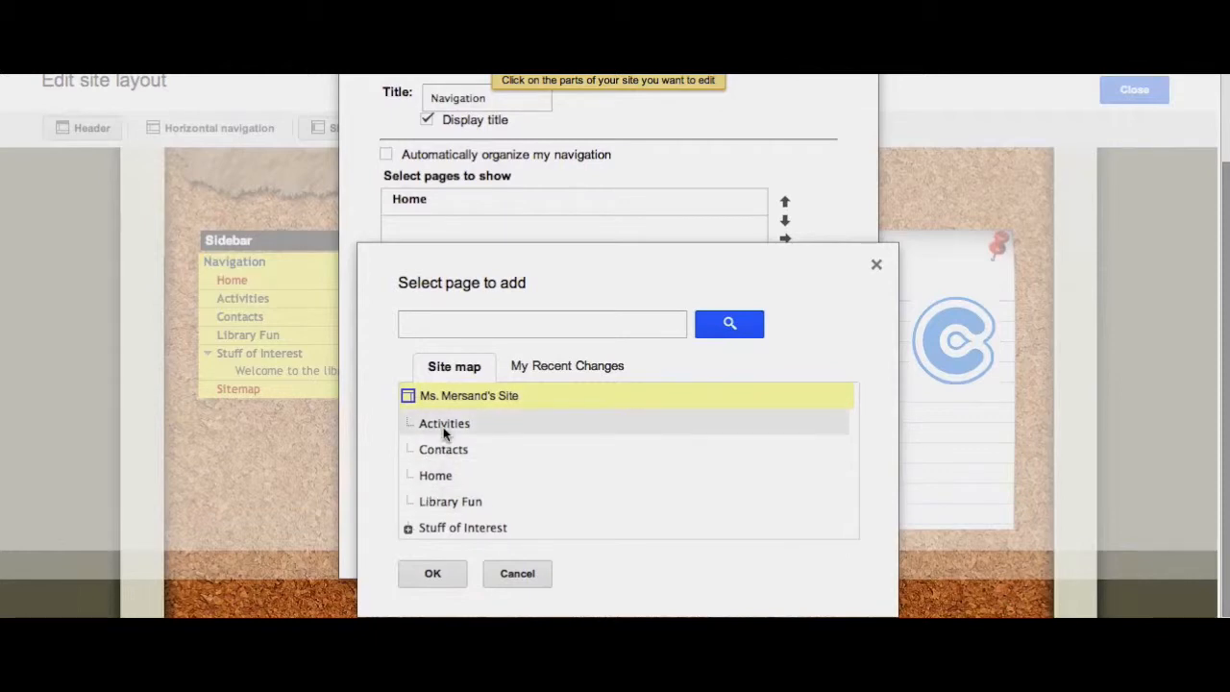
{"action": "left_click", "coordinate": [443, 426]}
{"action": "left_click", "coordinate": [431, 573]}
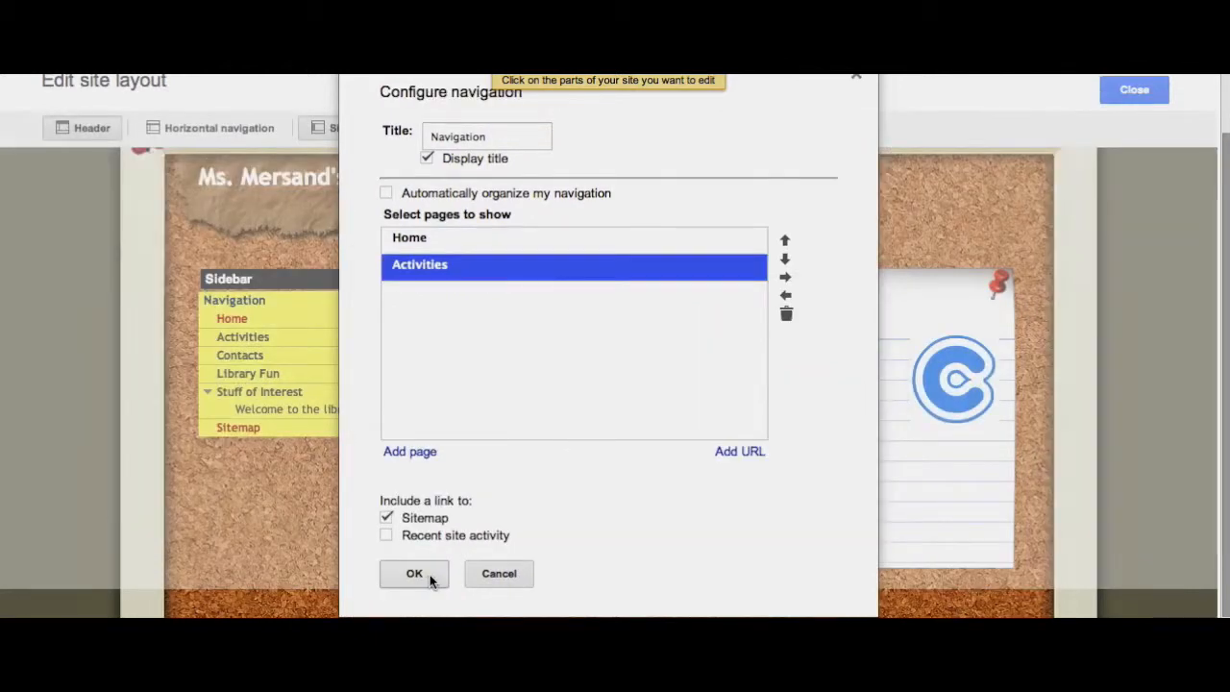
- Add the Library Fun page to the navigation list
{"action": "left_click", "coordinate": [402, 454]}
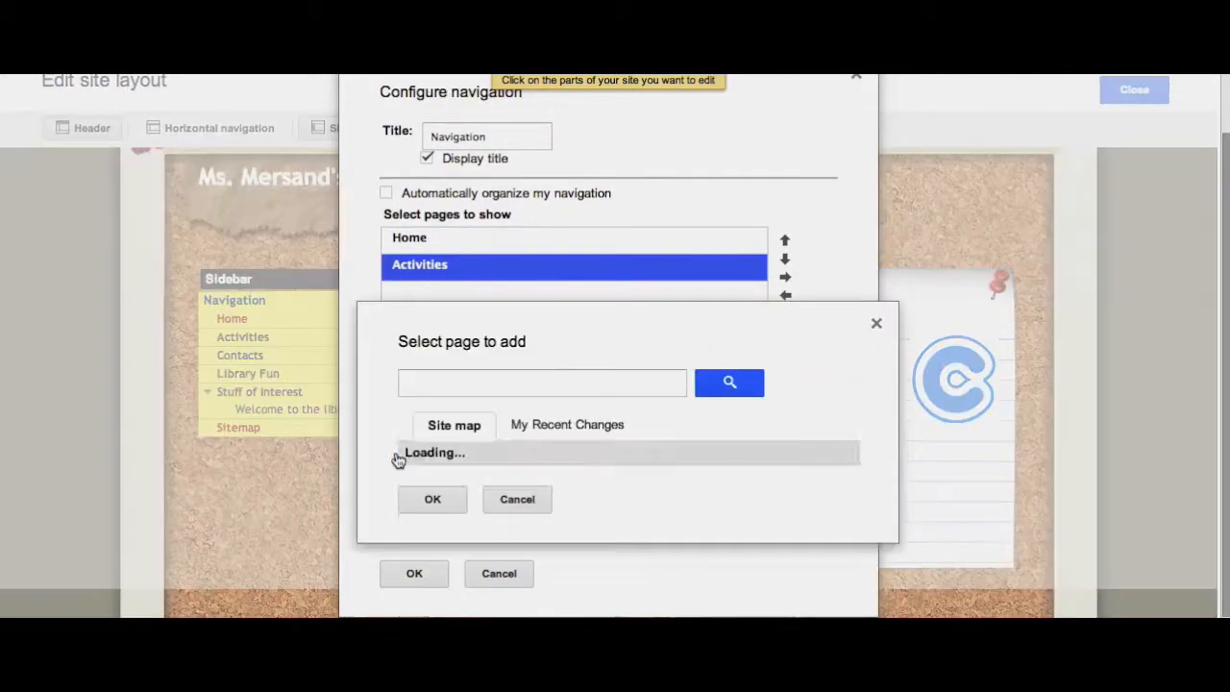
{"action": "scroll", "coordinate": [468, 397], "scroll_direction": "down", "scroll_amount": 1}
{"action": "left_click", "coordinate": [442, 502]}
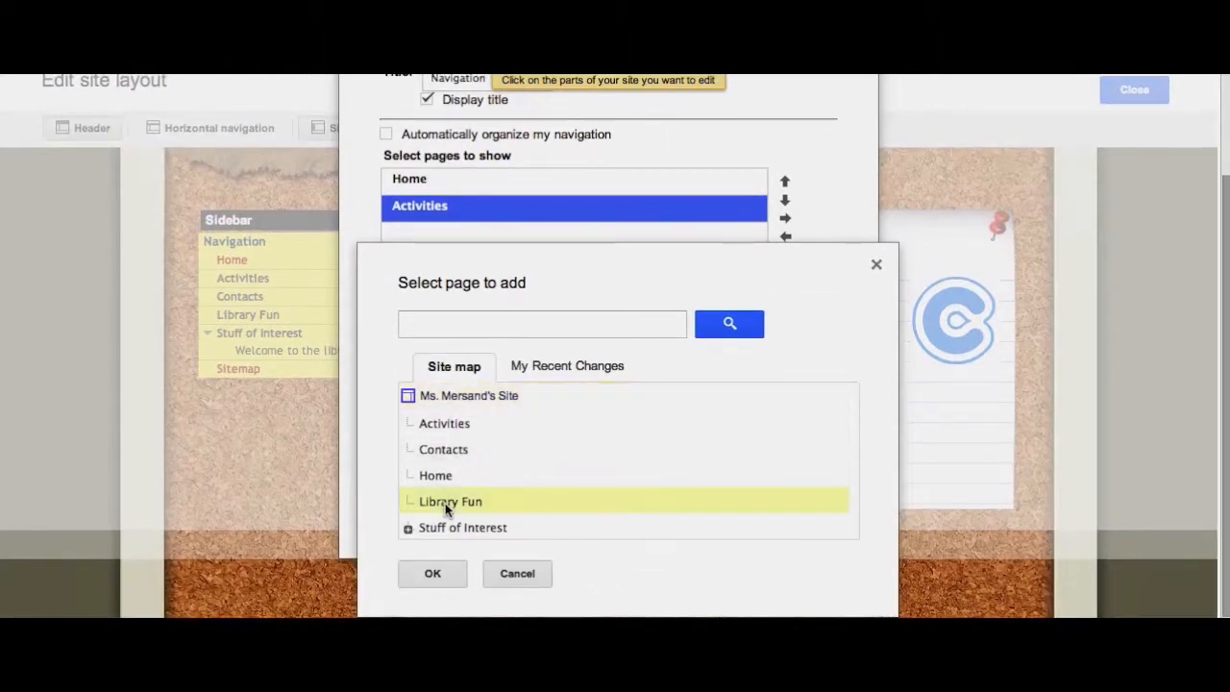
{"action": "left_click", "coordinate": [431, 573]}
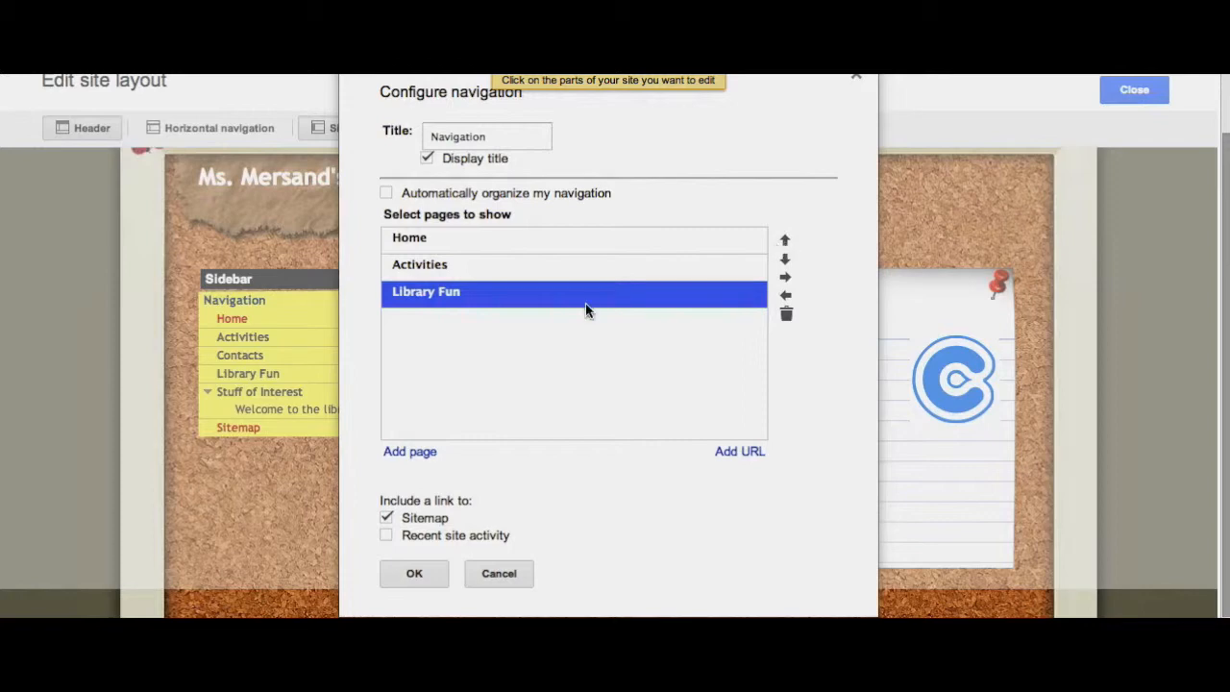
- Reorder the navigation list, indent Library Fun under Activities, and save the navigation settings
{"action": "left_click", "coordinate": [784, 241]}
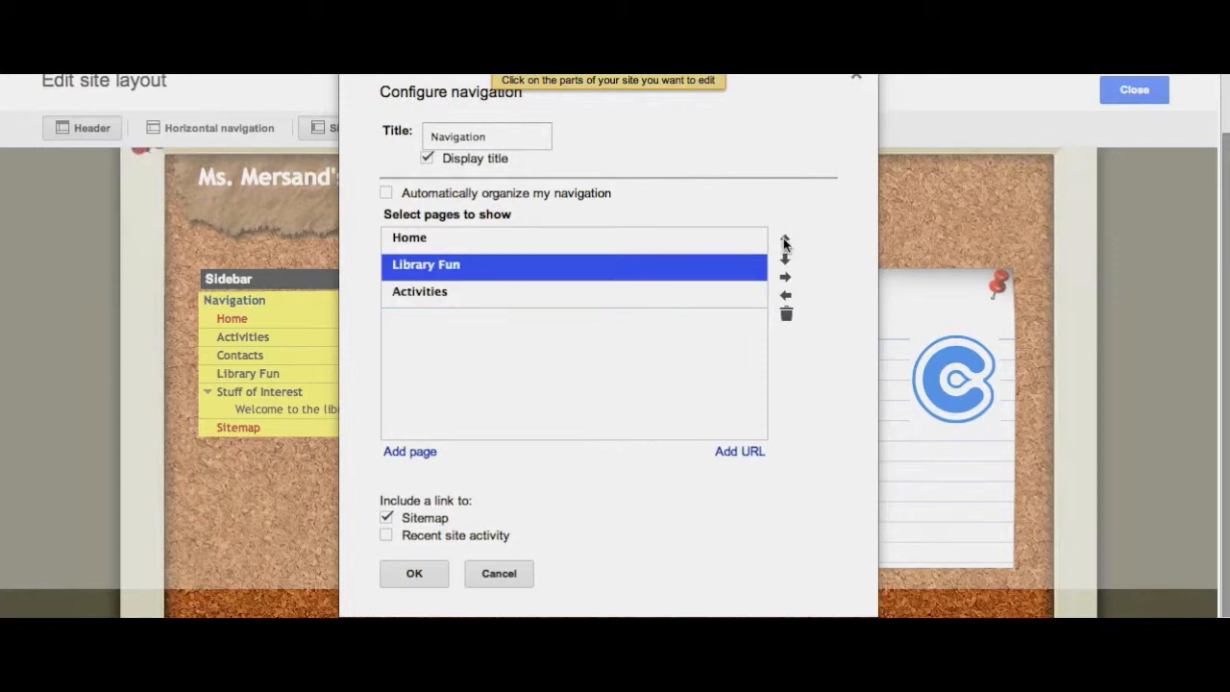
{"action": "left_click", "coordinate": [784, 242]}
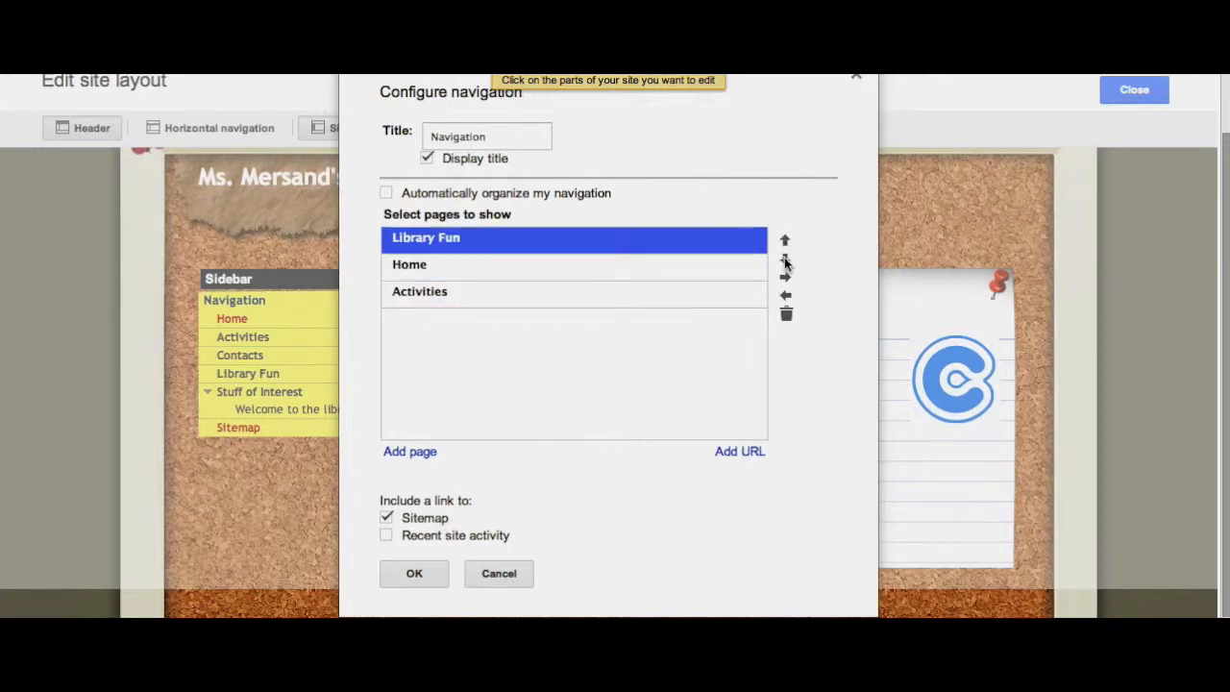
{"action": "left_click", "coordinate": [785, 260]}
{"action": "left_click", "coordinate": [786, 260]}
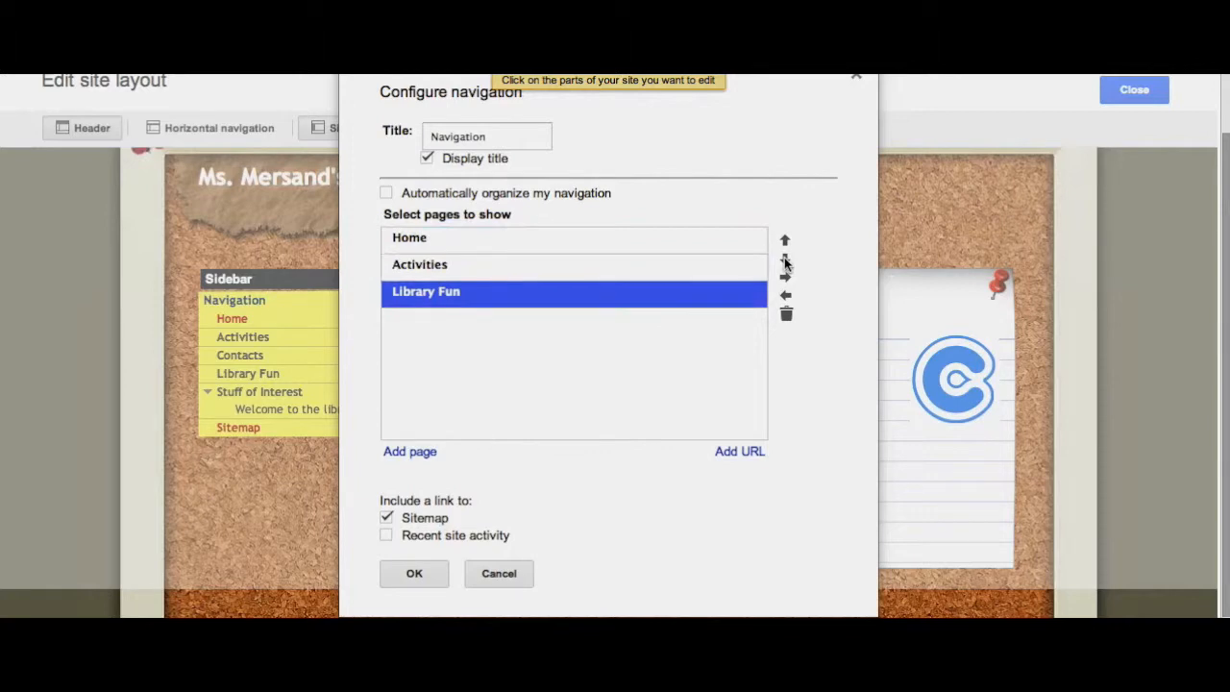
{"action": "left_click", "coordinate": [786, 279]}
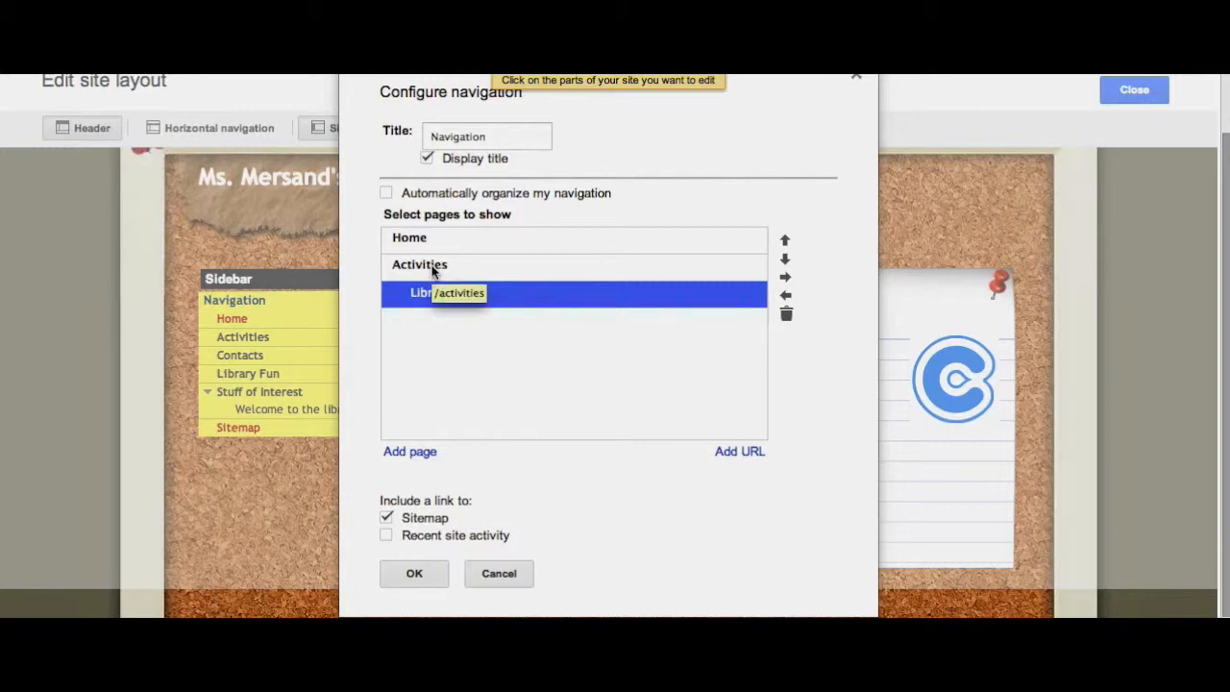
{"action": "left_click", "coordinate": [413, 574]}
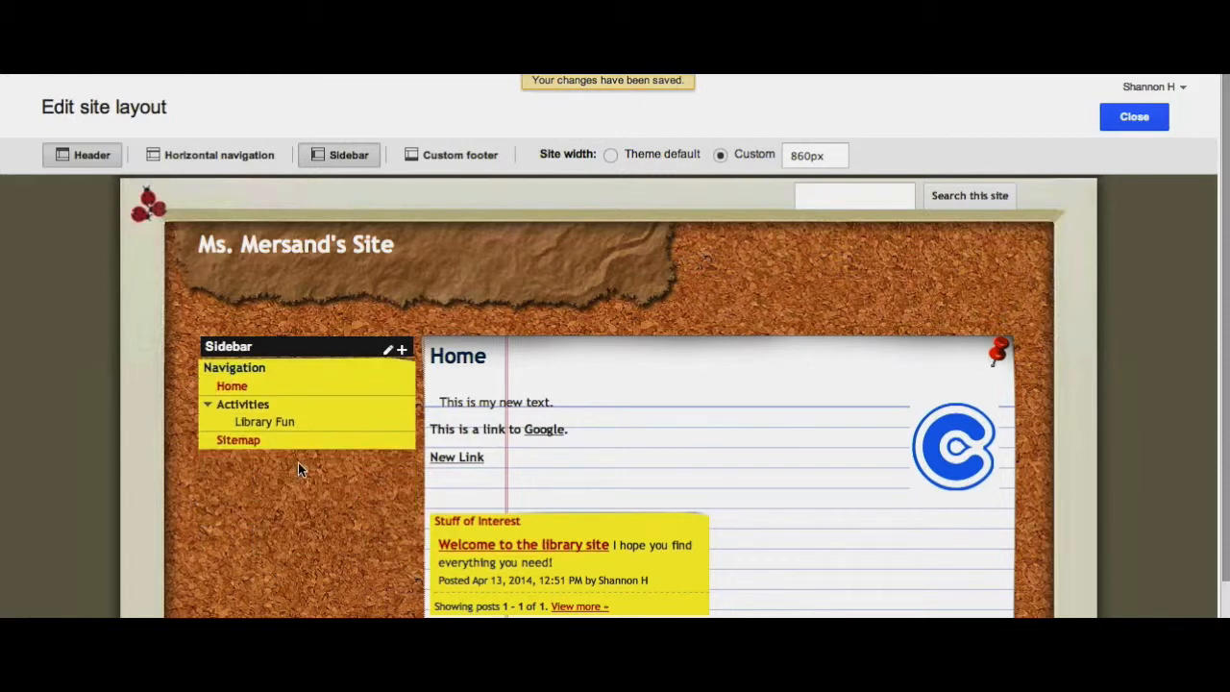
- Turn automatic navigation organization back on and close the site layout editor
{"action": "mouse_move", "coordinate": [278, 390]}
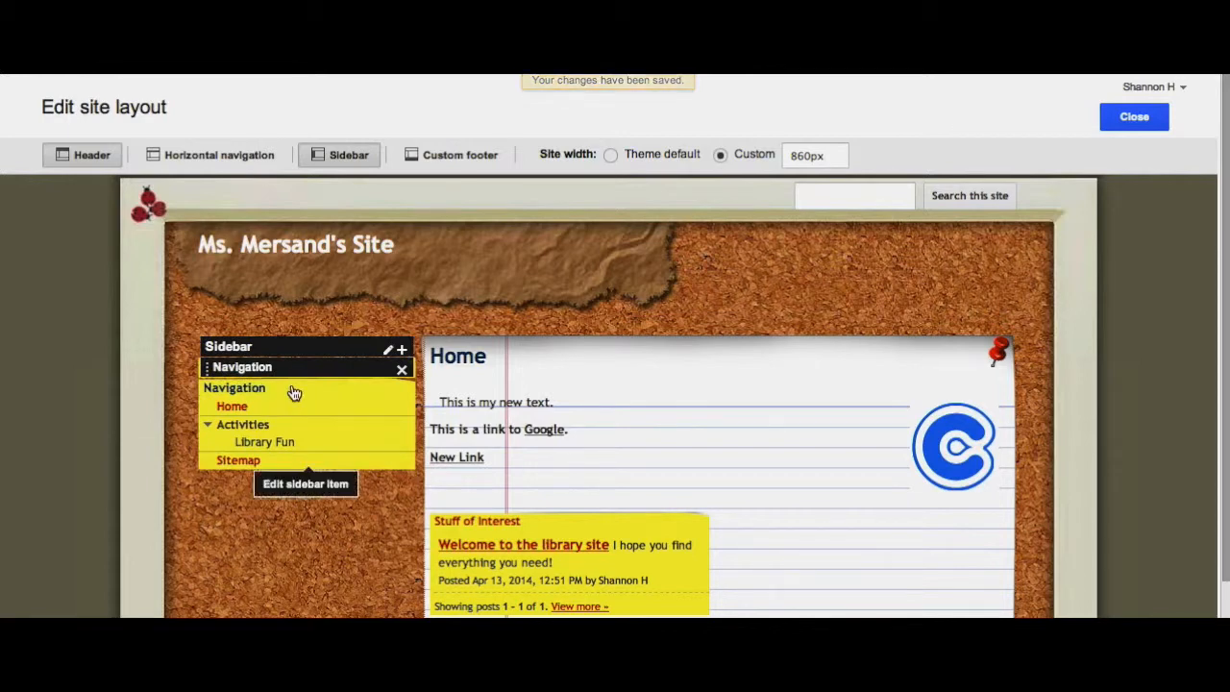
{"action": "left_click", "coordinate": [294, 393]}
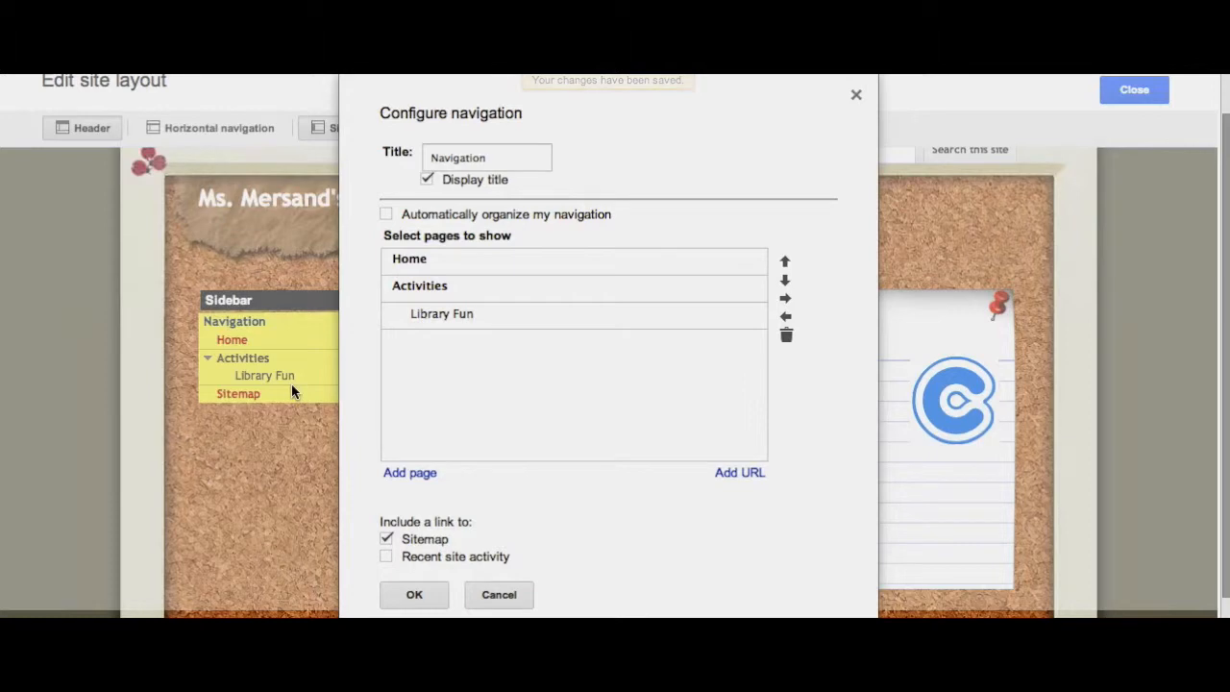
{"action": "left_click", "coordinate": [386, 213]}
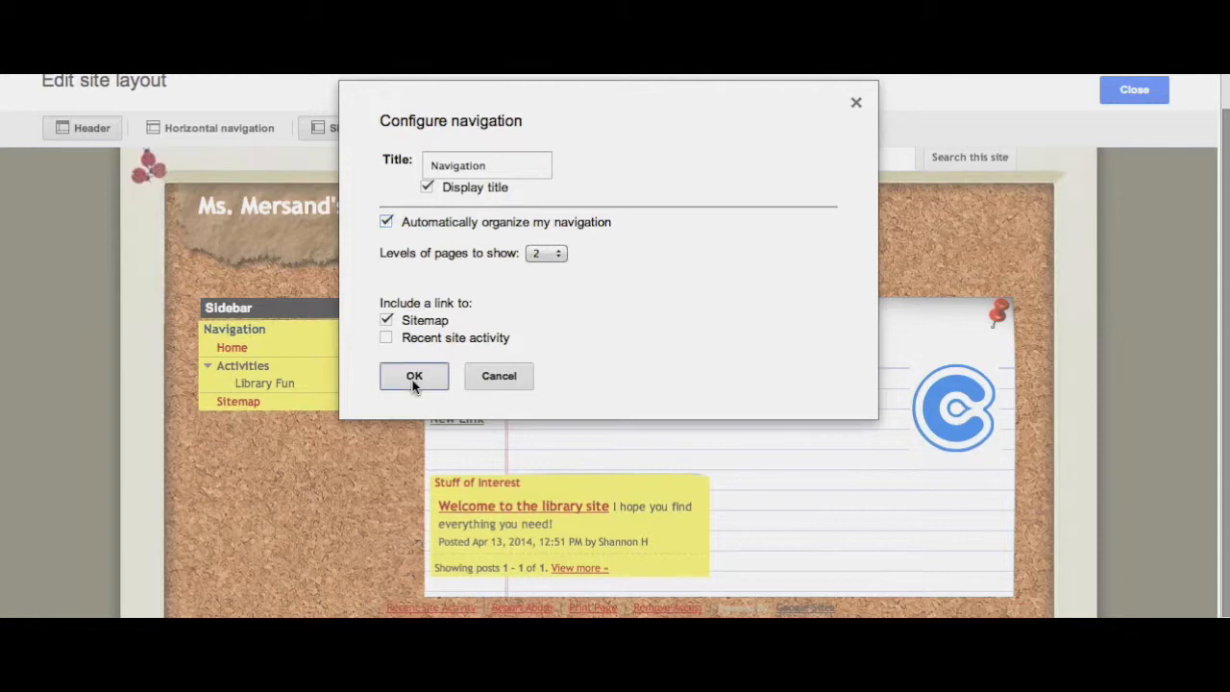
{"action": "left_click", "coordinate": [413, 378]}
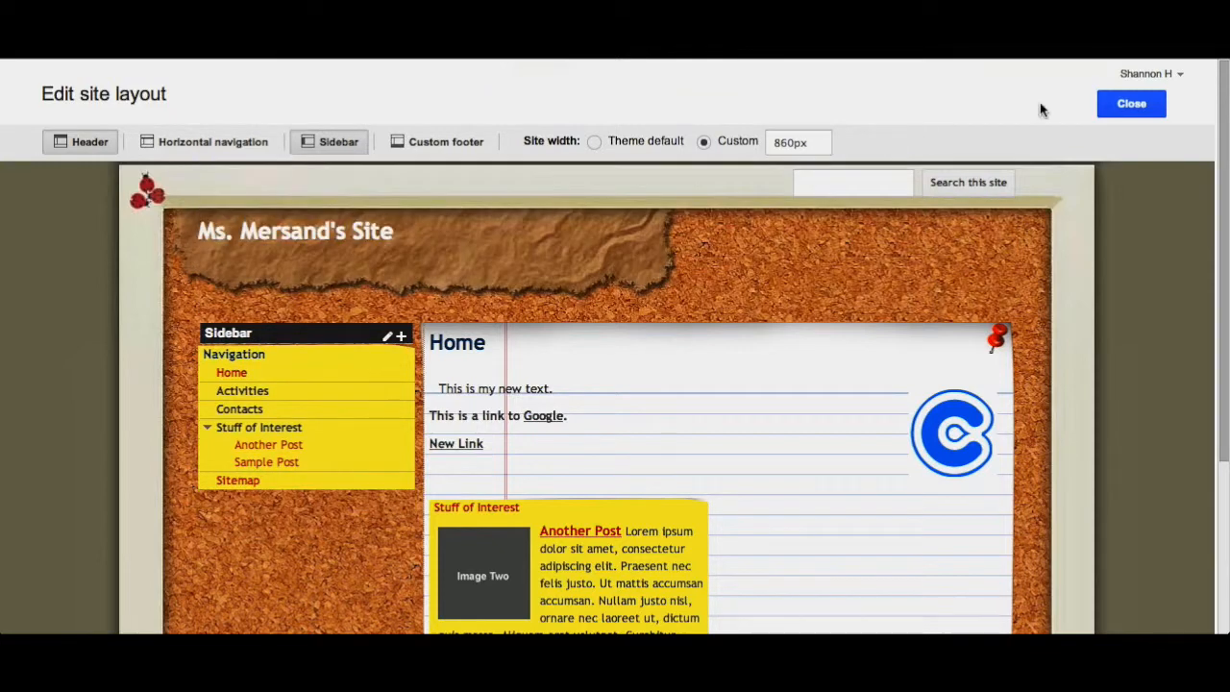
{"action": "left_click", "coordinate": [1143, 111]}
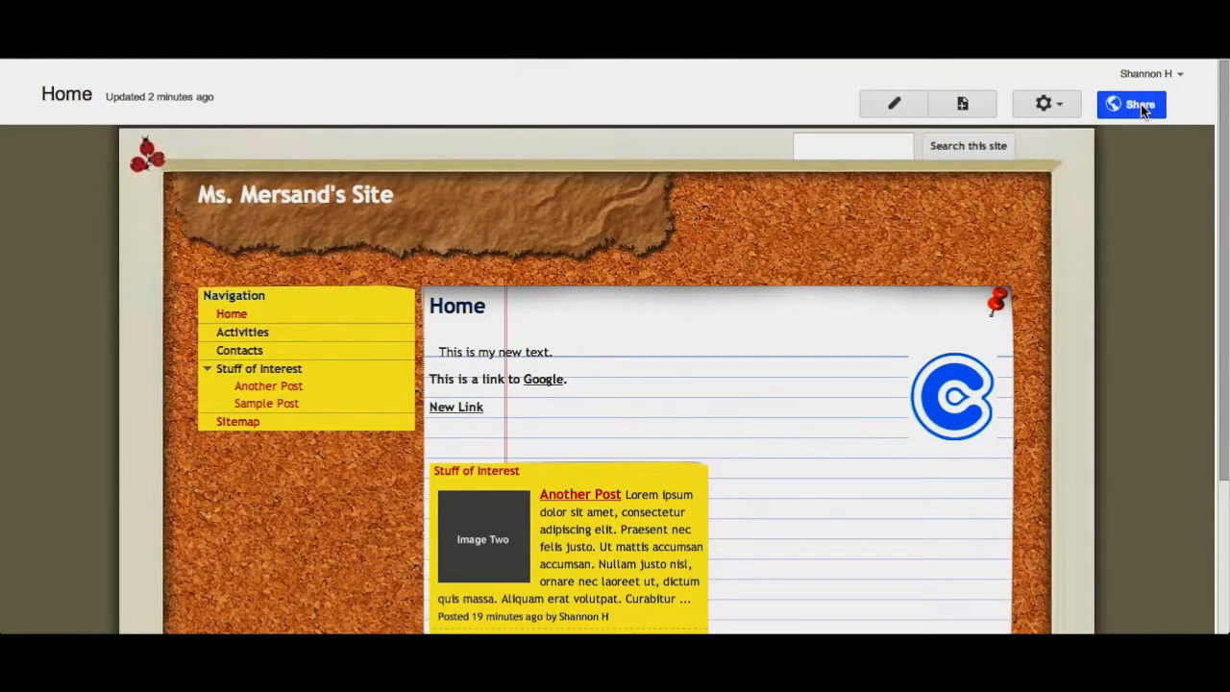
- Turn off Allow attachments and Allow comments in the Activities page settings and save them
{"action": "scroll", "coordinate": [569, 231], "scroll_direction": "down", "scroll_amount": 2}
{"action": "scroll", "coordinate": [283, 439], "scroll_direction": "down", "scroll_amount": 1}
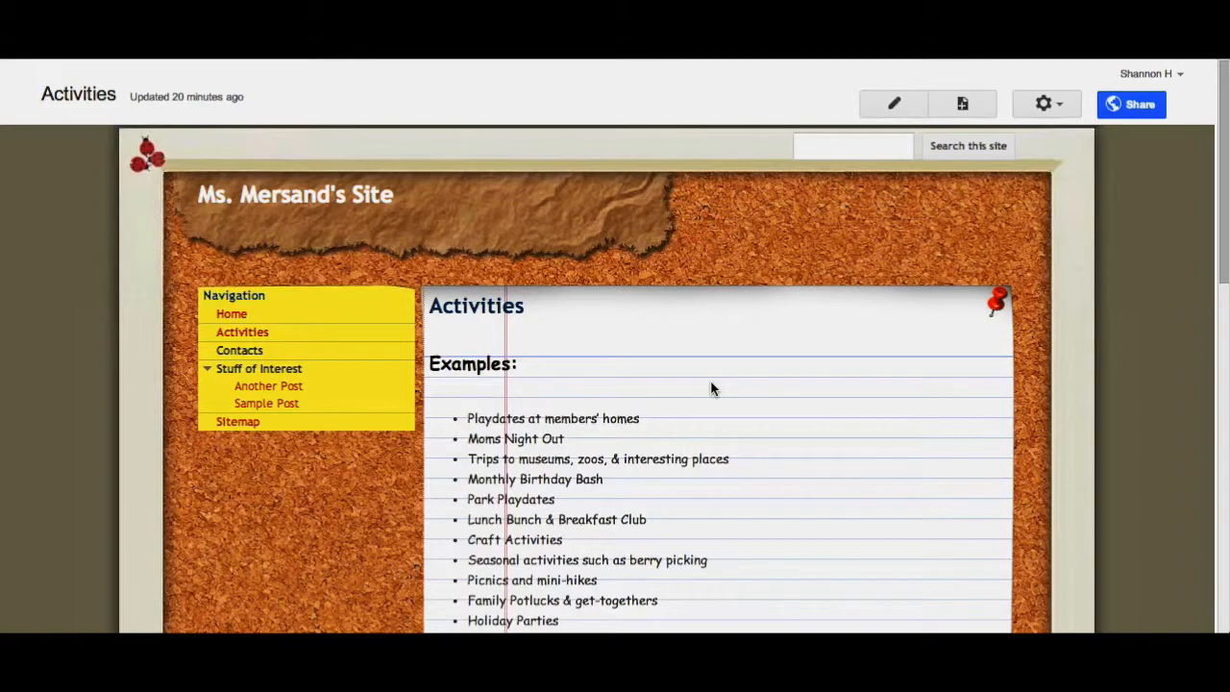
{"action": "scroll", "coordinate": [711, 387], "scroll_direction": "down", "scroll_amount": 4}
{"action": "scroll", "coordinate": [711, 388], "scroll_direction": "down", "scroll_amount": 12}
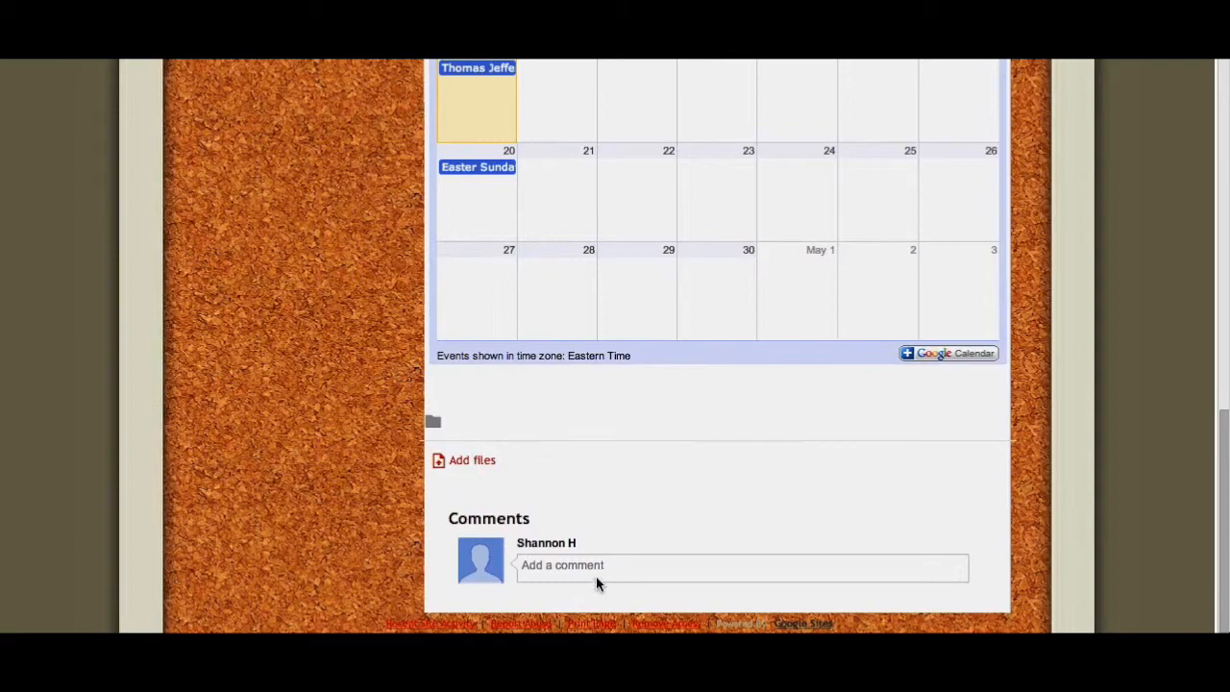
{"action": "scroll", "coordinate": [1017, 352], "scroll_direction": "up", "scroll_amount": 6}
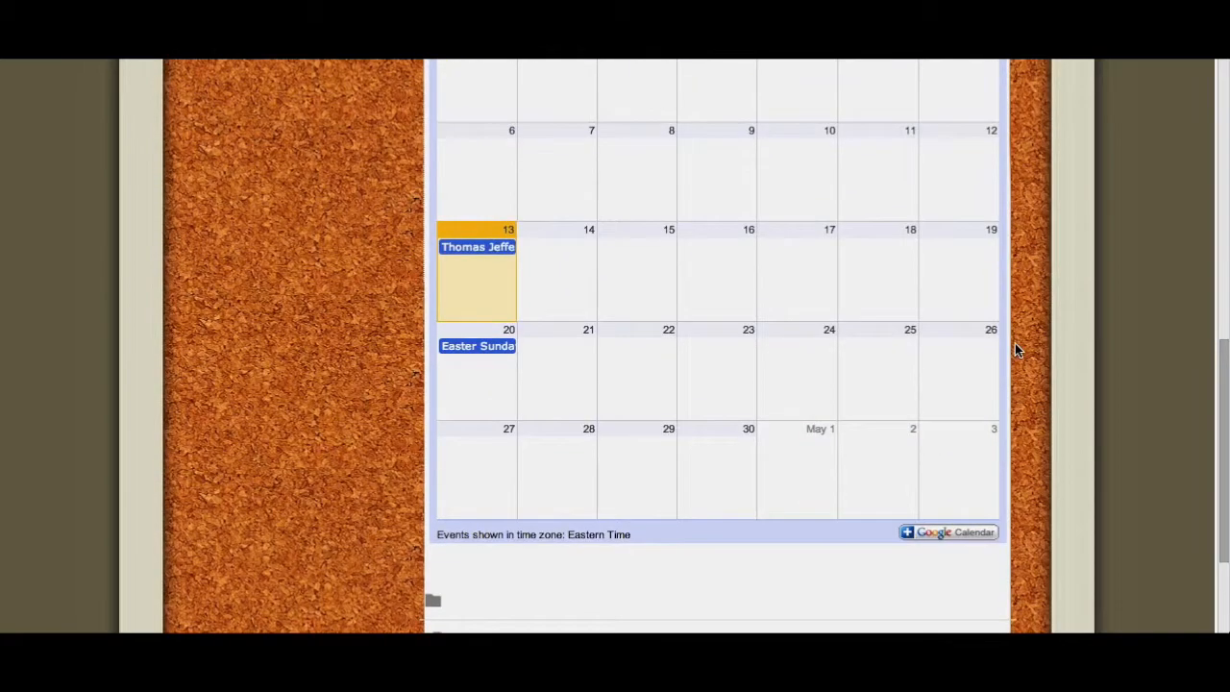
{"action": "scroll", "coordinate": [1017, 346], "scroll_direction": "up", "scroll_amount": 5}
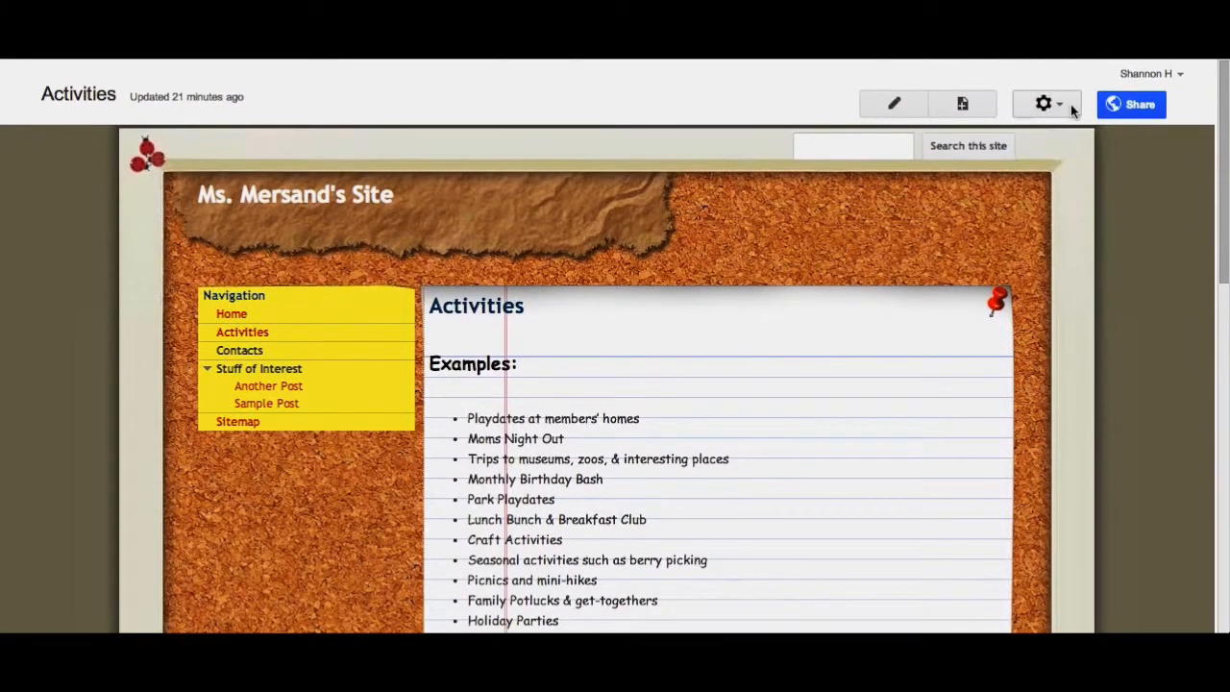
{"action": "left_click", "coordinate": [1055, 106]}
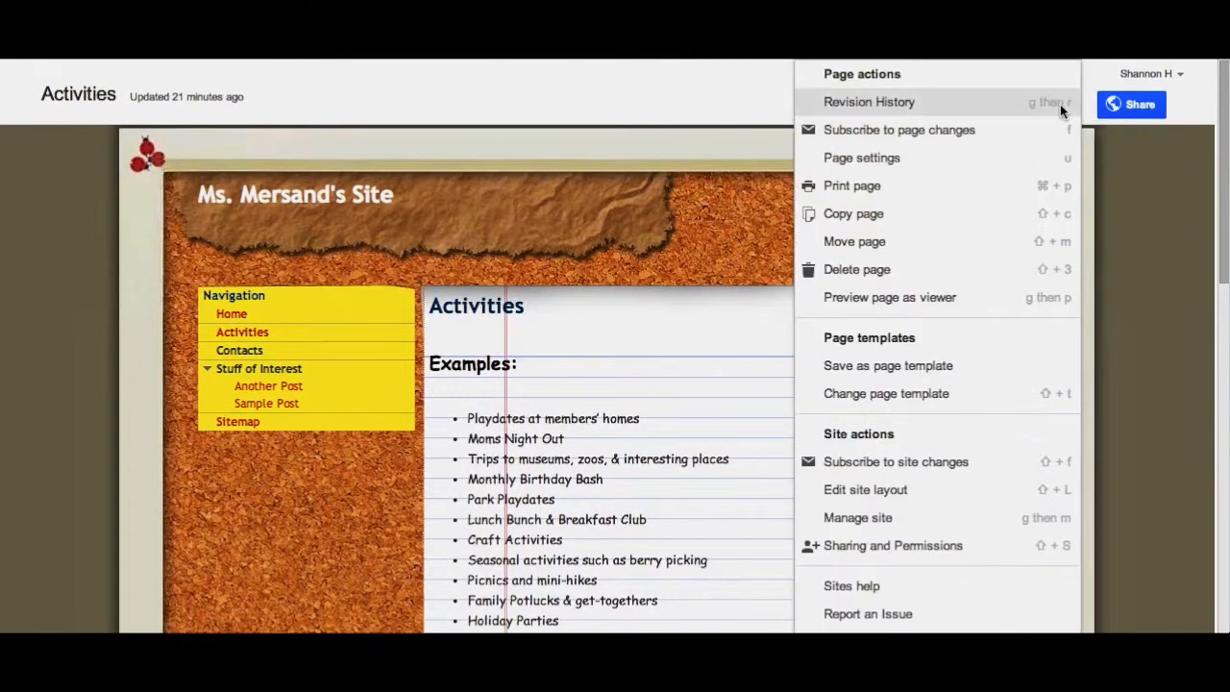
{"action": "left_click", "coordinate": [910, 160]}
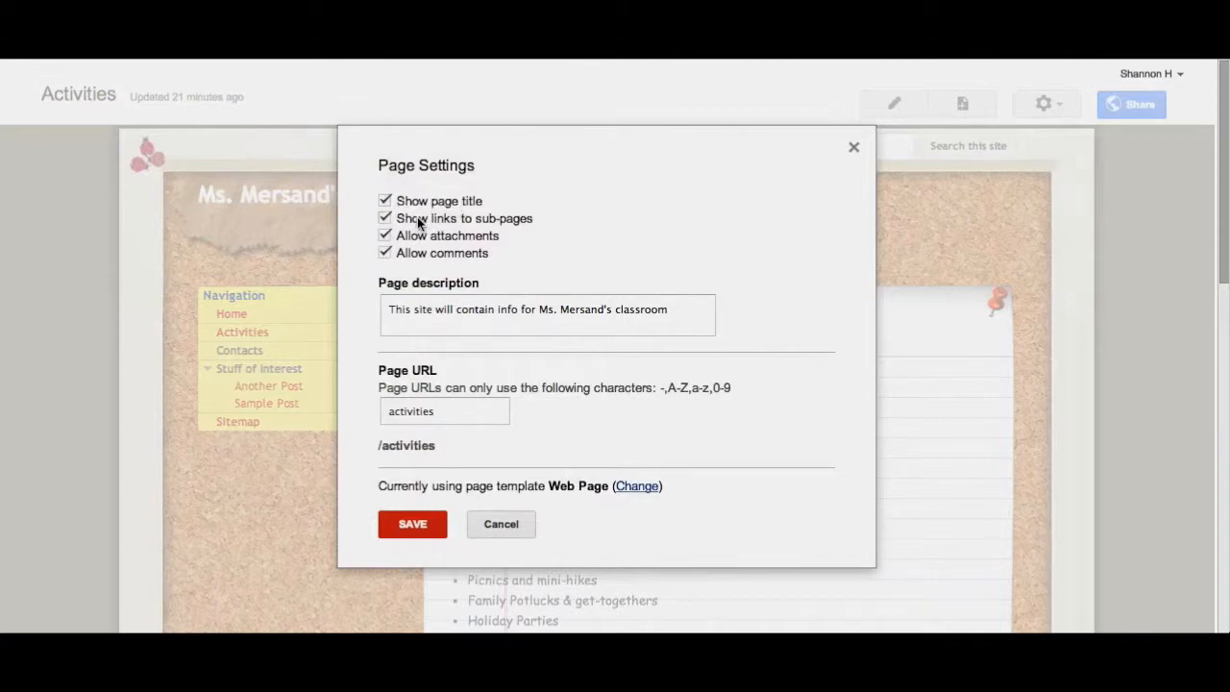
{"action": "left_click", "coordinate": [385, 236]}
{"action": "left_click", "coordinate": [384, 253]}
{"action": "left_click", "coordinate": [398, 530]}
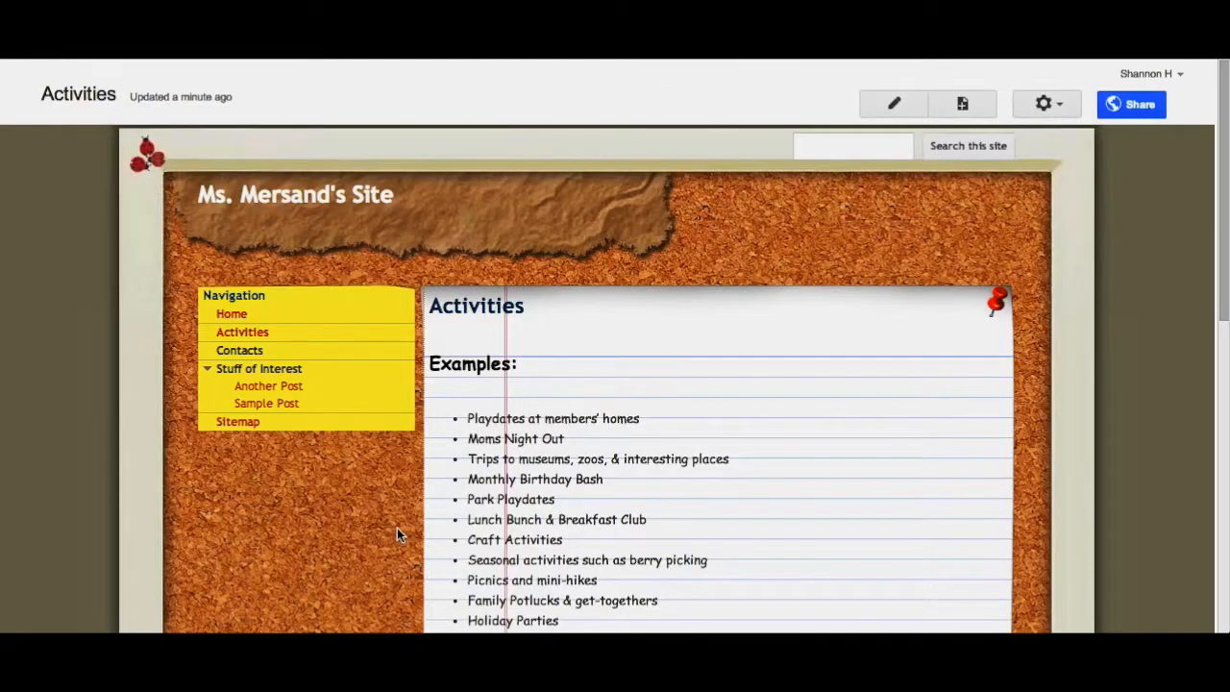
- Create a new top-level page named Library Fun using the File Cabinet template
{"action": "left_click", "coordinate": [966, 104]}
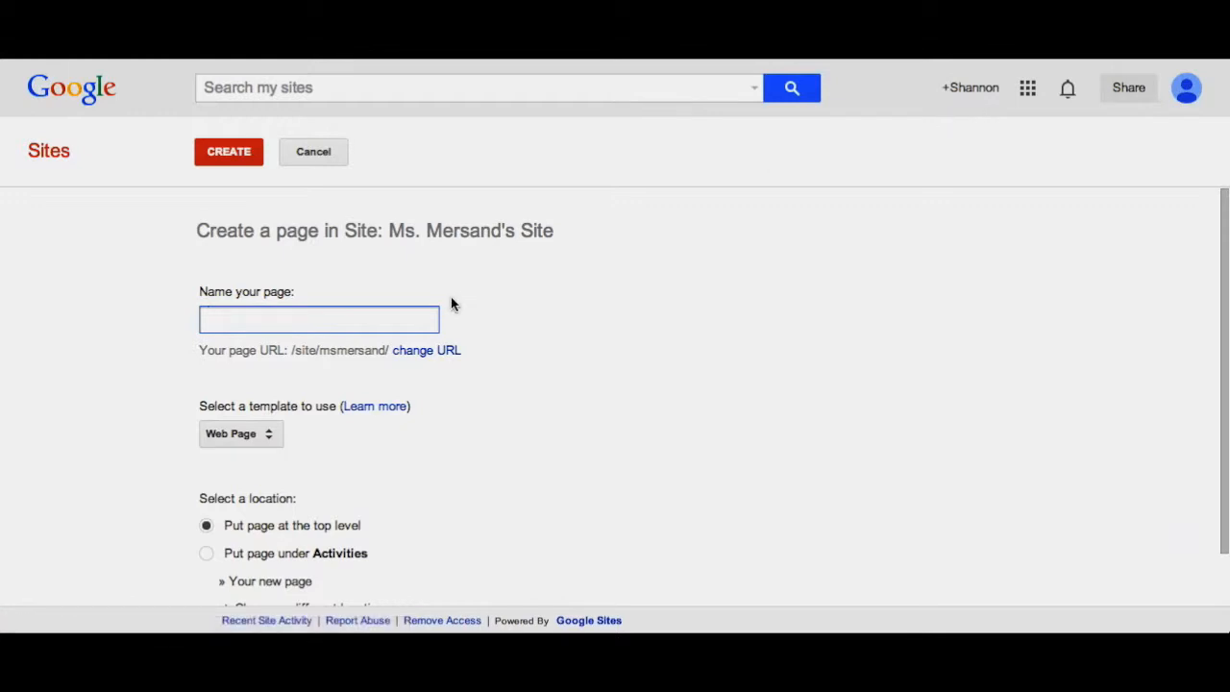
{"action": "type", "text": "Li"}
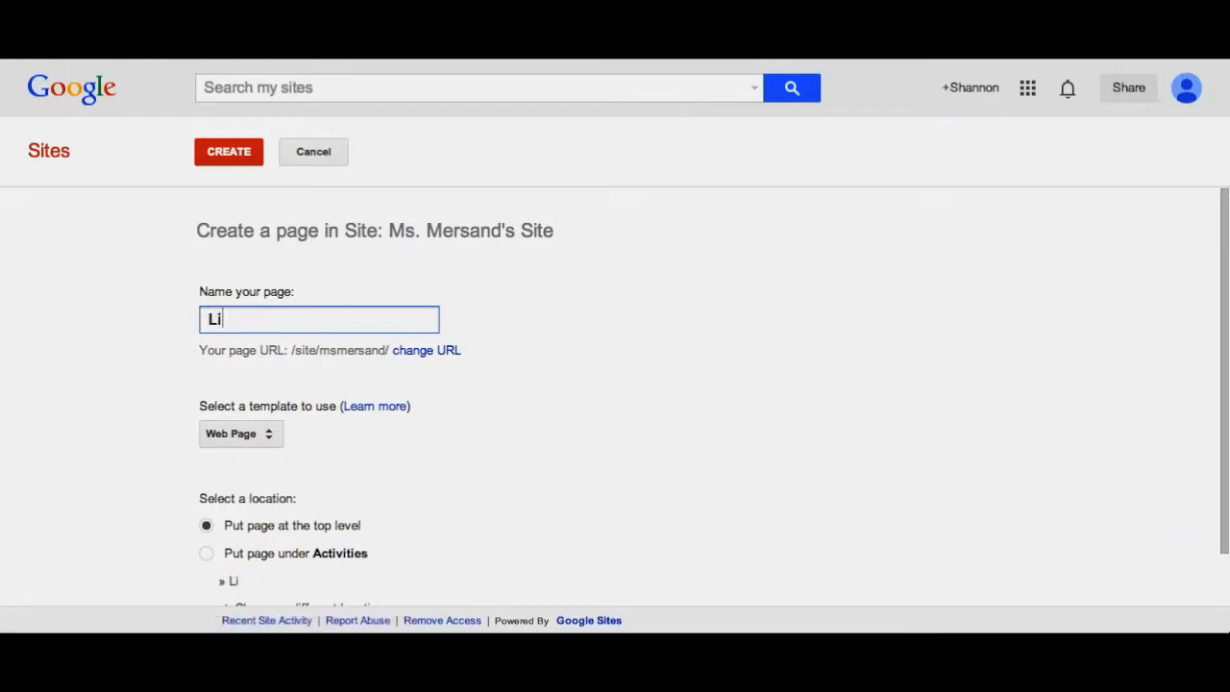
{"action": "type", "text": "brary FUn"}
{"action": "key", "text": "BackSpace"}
{"action": "key", "text": "BackSpace"}
{"action": "type", "text": "un"}
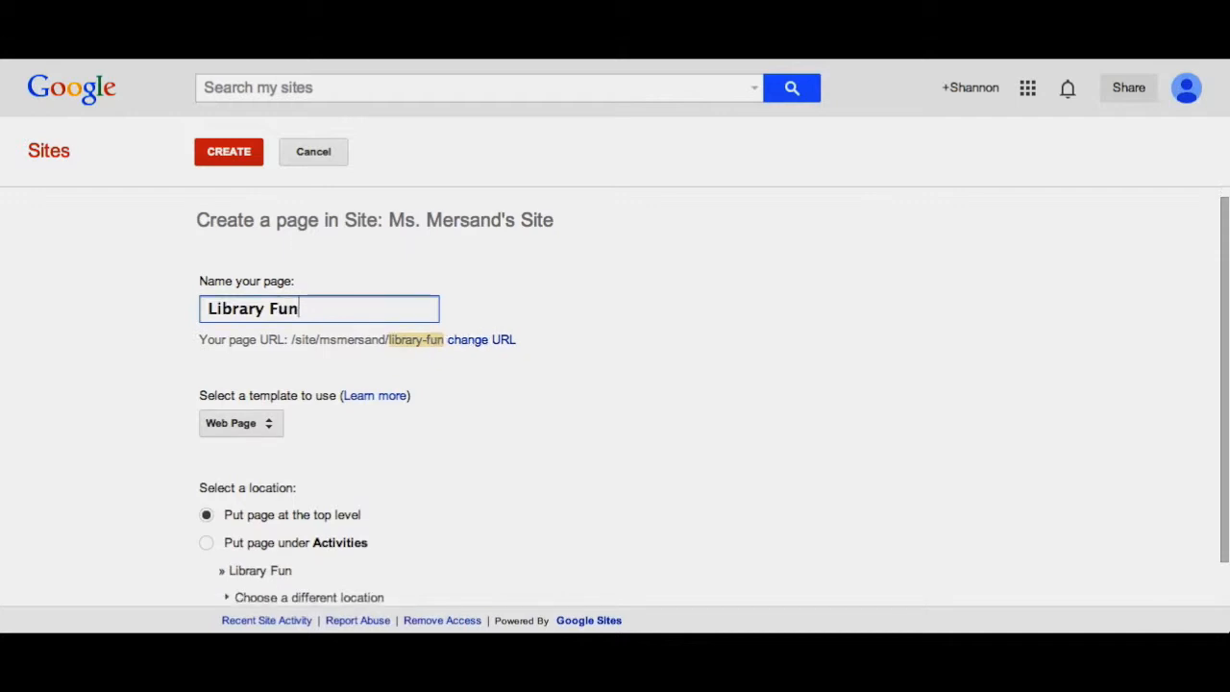
{"action": "scroll", "coordinate": [360, 283], "scroll_direction": "down", "scroll_amount": 1}
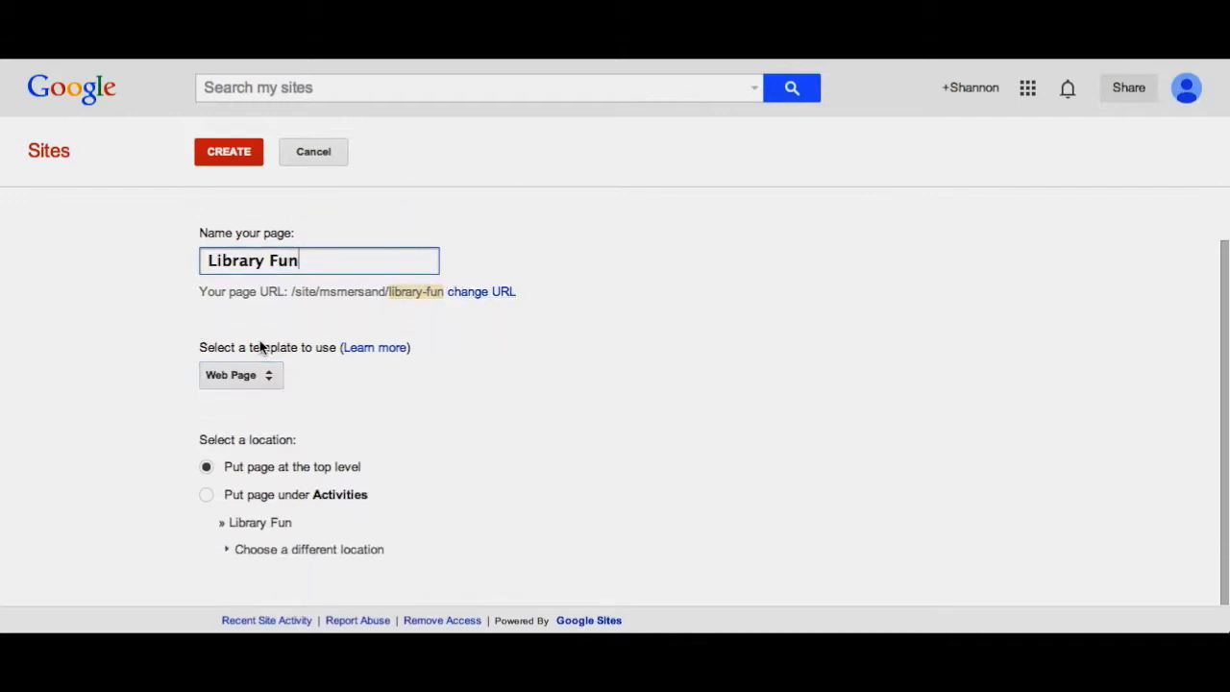
{"action": "left_click", "coordinate": [277, 376]}
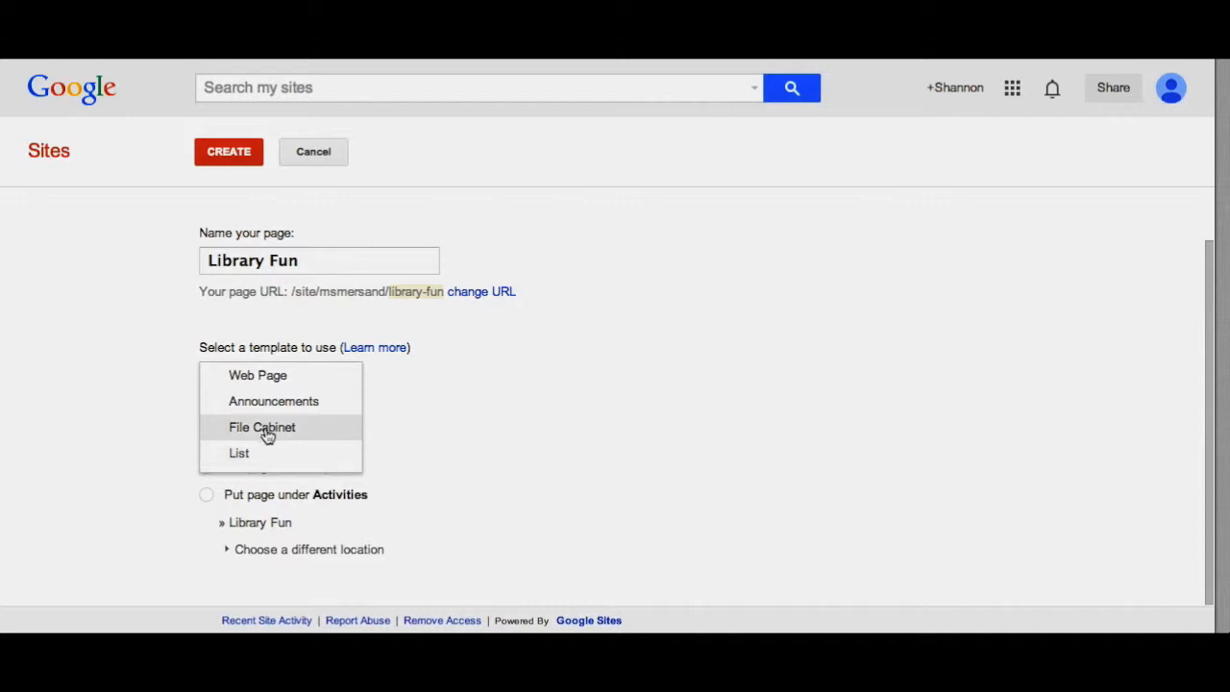
{"action": "left_click", "coordinate": [266, 432]}
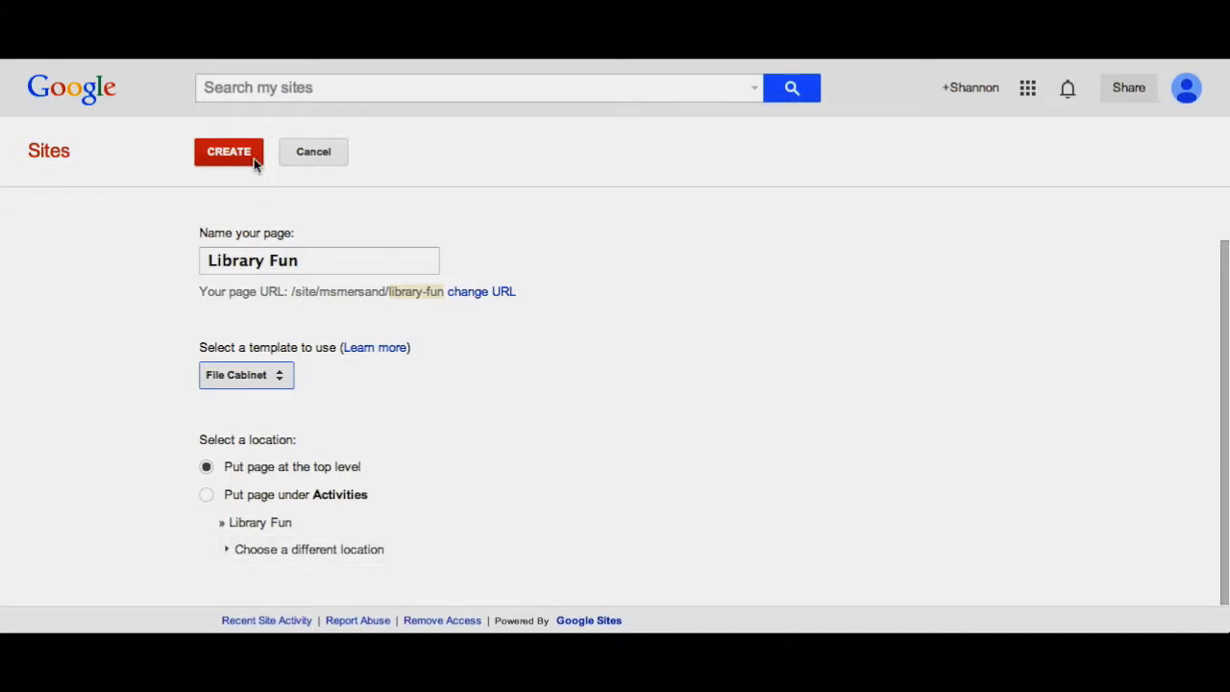
{"action": "left_click", "coordinate": [228, 152]}
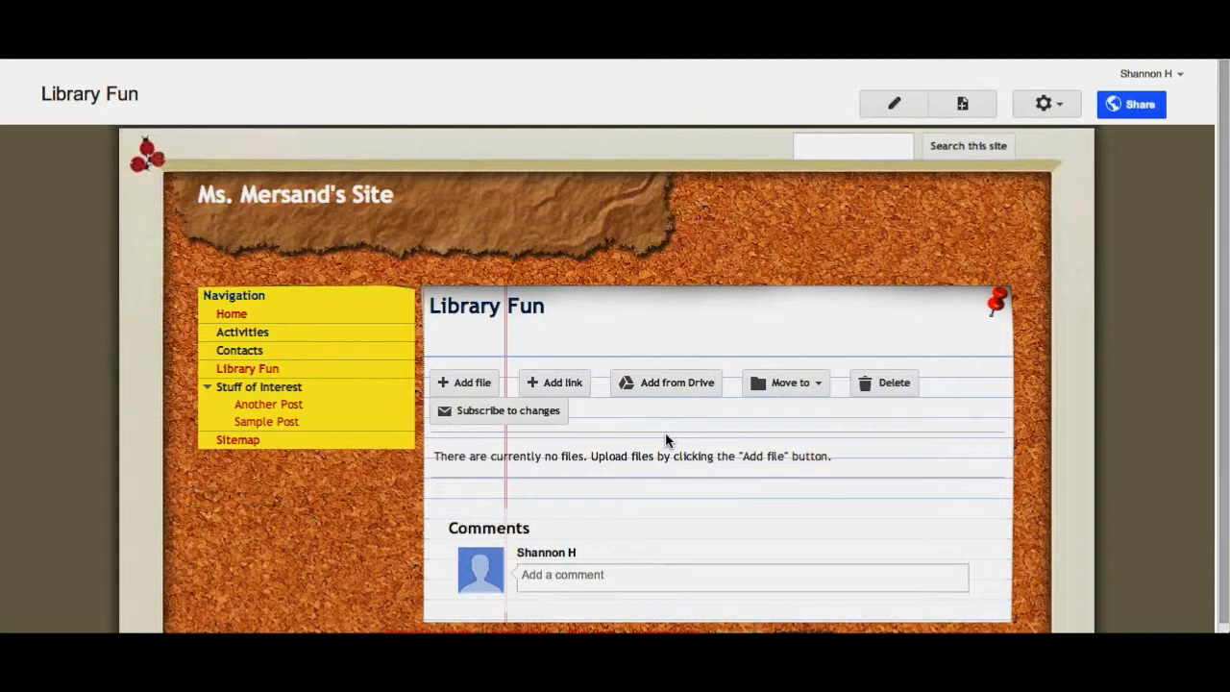
- Upload a document from the Desktop to the Library Fun file cabinet
{"action": "scroll", "coordinate": [666, 440], "scroll_direction": "down", "scroll_amount": 1}
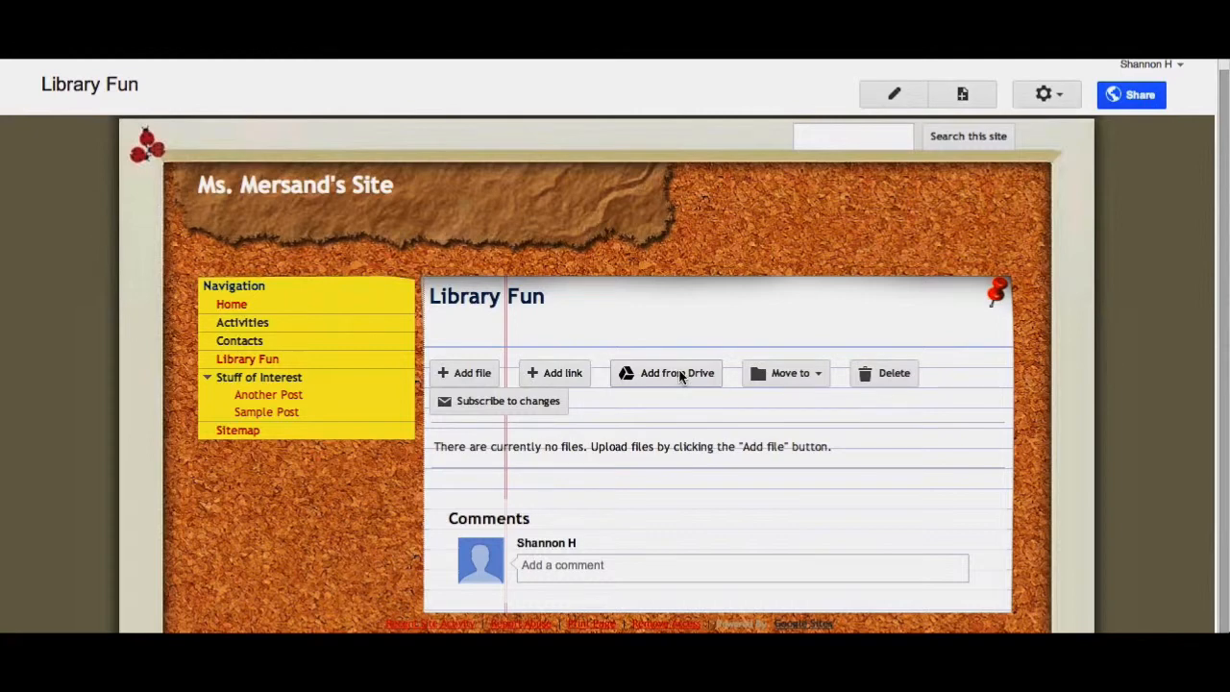
{"action": "left_click", "coordinate": [818, 376]}
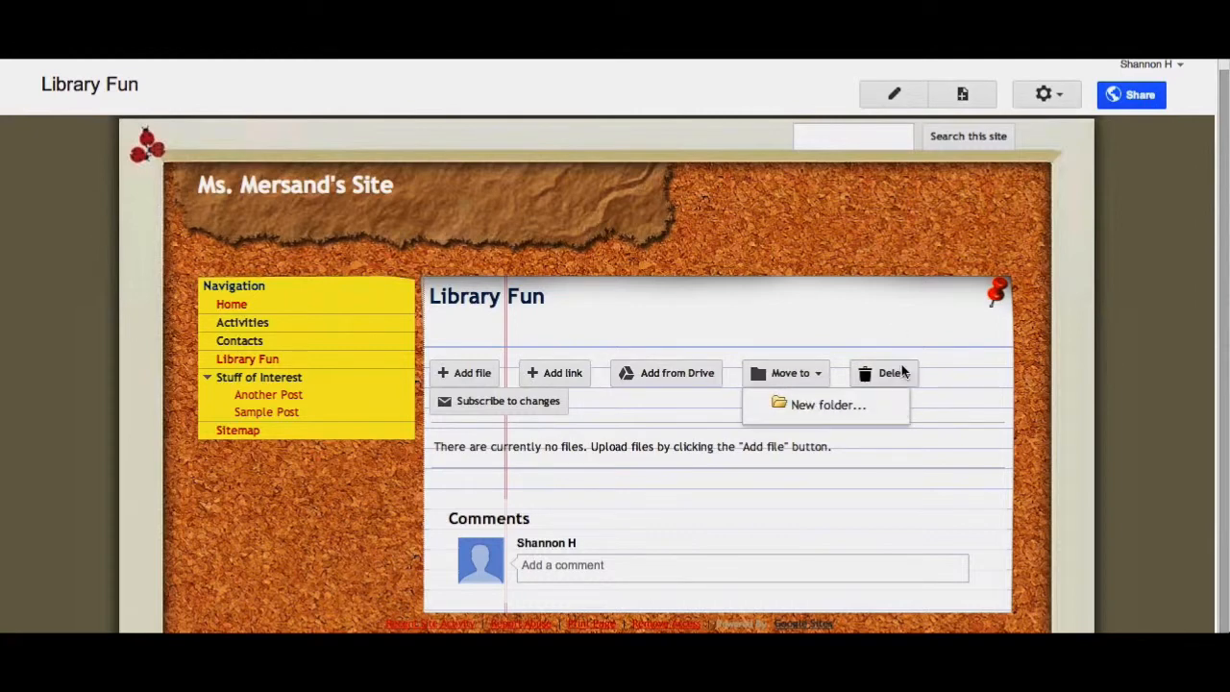
{"action": "left_click", "coordinate": [629, 294]}
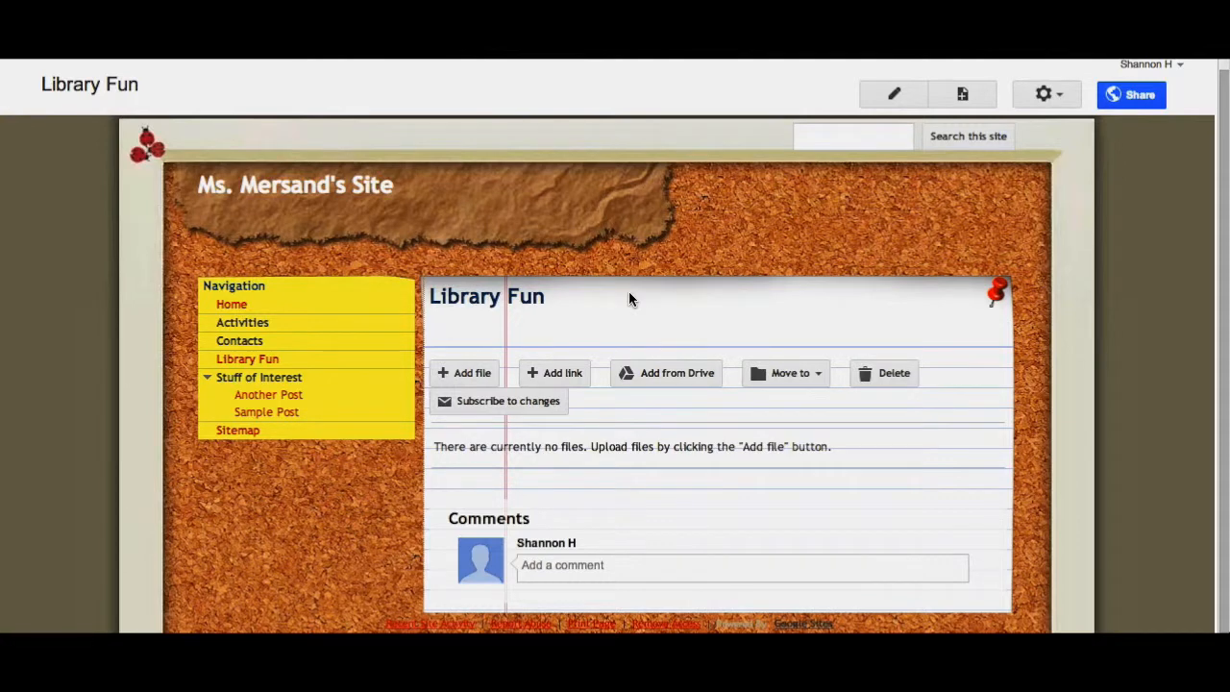
{"action": "left_click", "coordinate": [468, 374]}
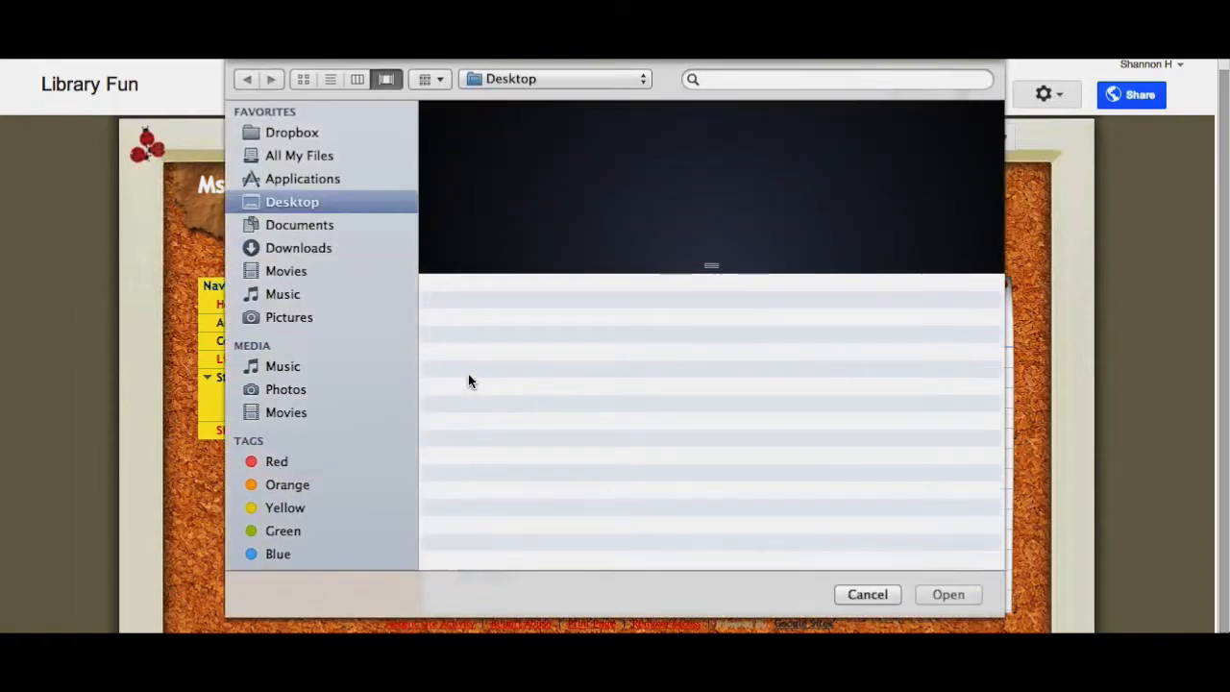
{"action": "double_click", "coordinate": [510, 306]}
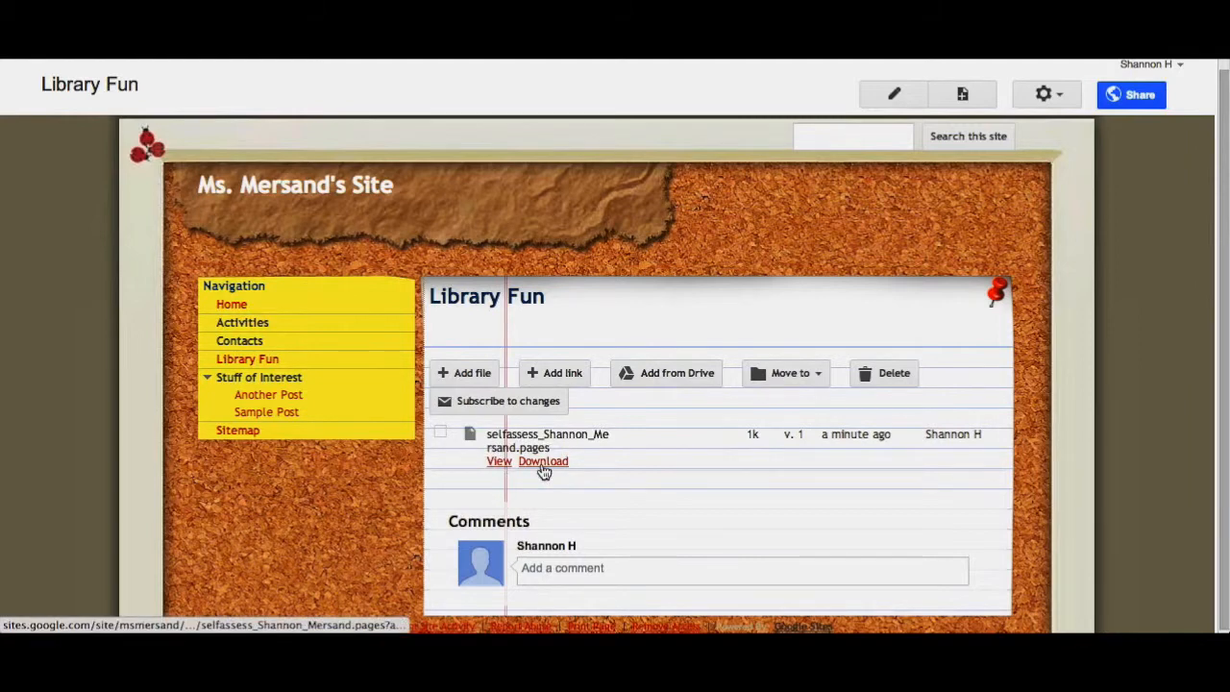
- Add the My new Presentation file from Google Drive to the file cabinet
{"action": "left_click", "coordinate": [660, 375]}
{"action": "left_click", "coordinate": [538, 376]}
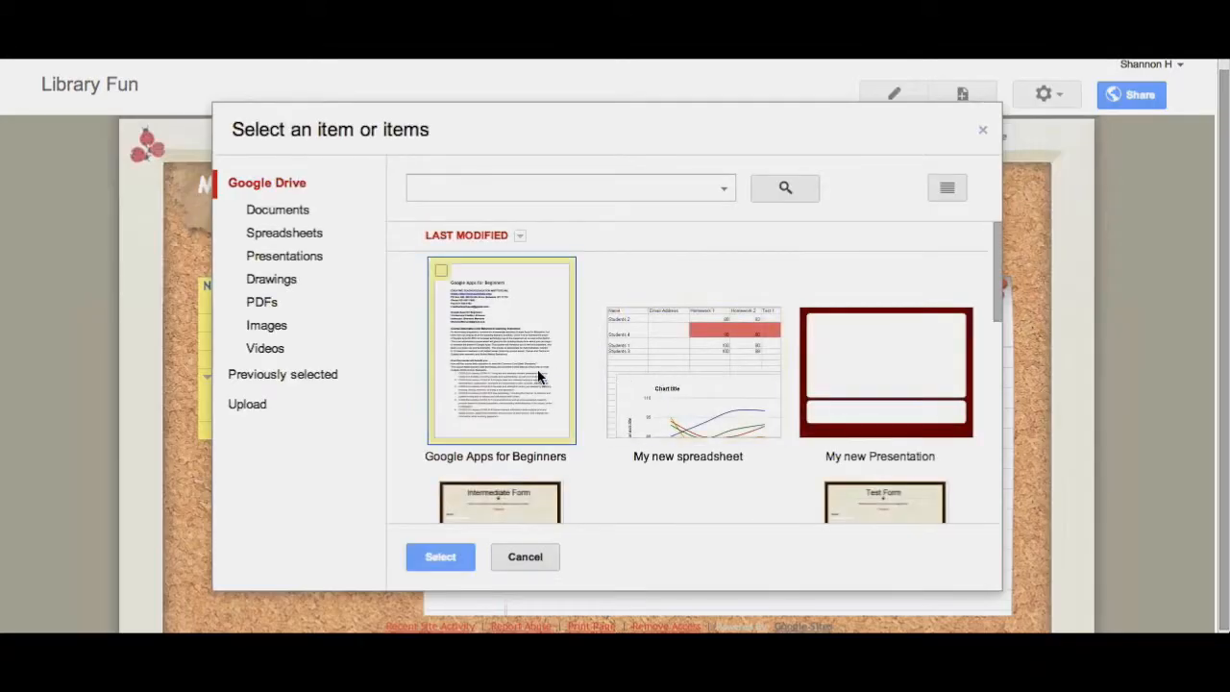
{"action": "left_click", "coordinate": [440, 556]}
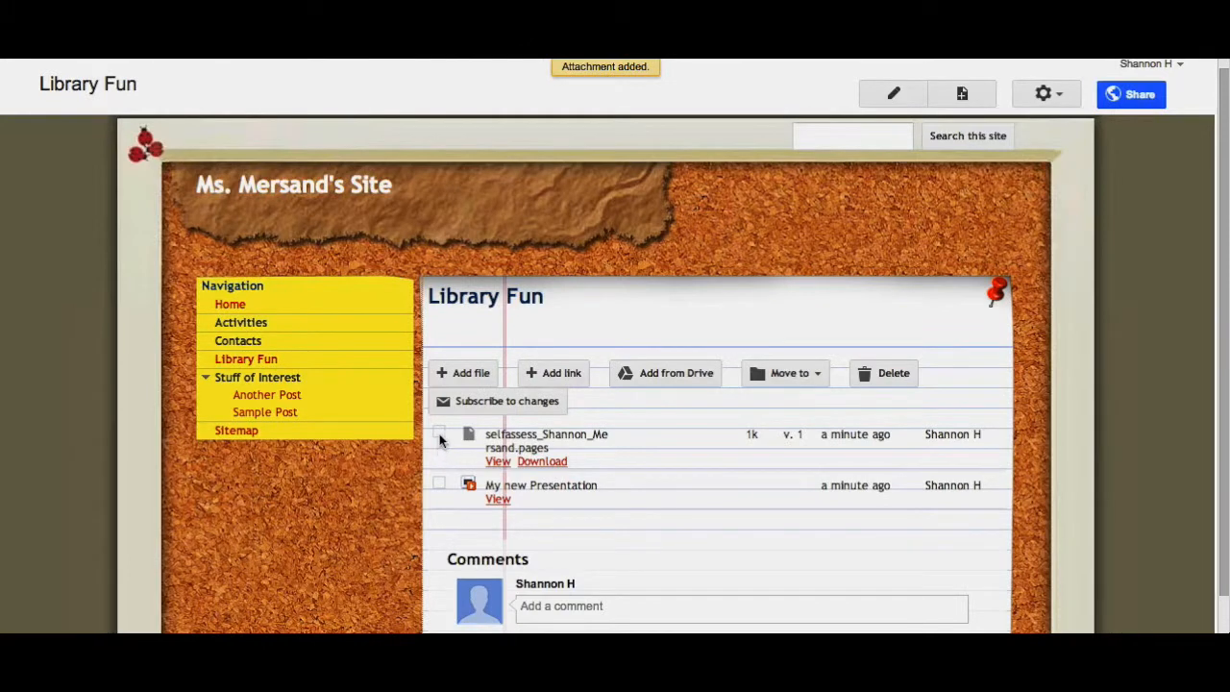
- Delete the uploaded Desktop document from the file cabinet
{"action": "left_click", "coordinate": [439, 437]}
{"action": "left_click", "coordinate": [867, 379]}
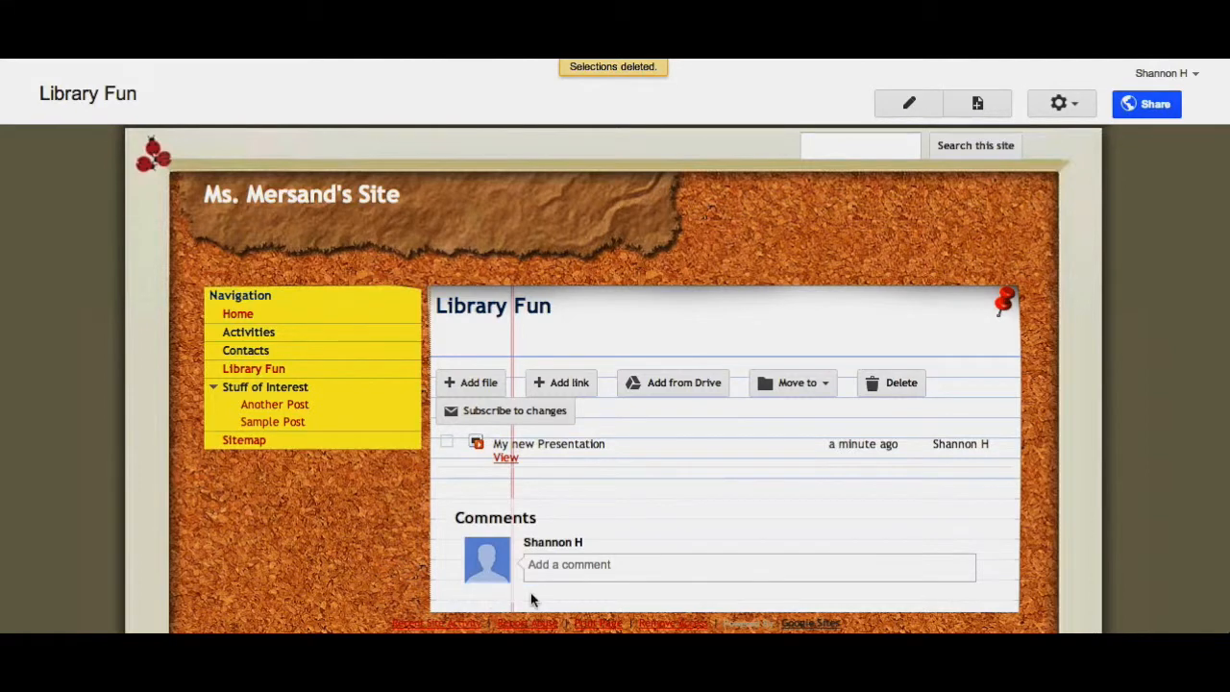
- Turn off Allow comments in the Library Fun page settings and save them
{"action": "left_click", "coordinate": [1076, 106]}
{"action": "left_click", "coordinate": [929, 157]}
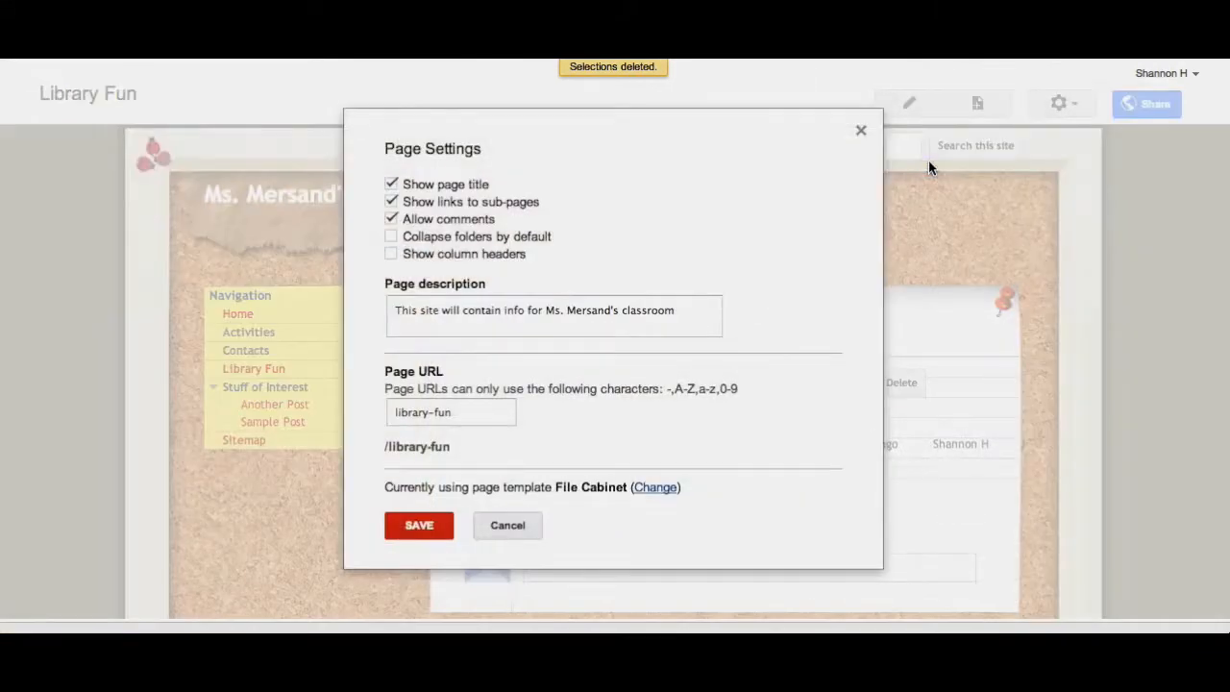
{"action": "left_click", "coordinate": [392, 220]}
{"action": "left_click", "coordinate": [401, 533]}
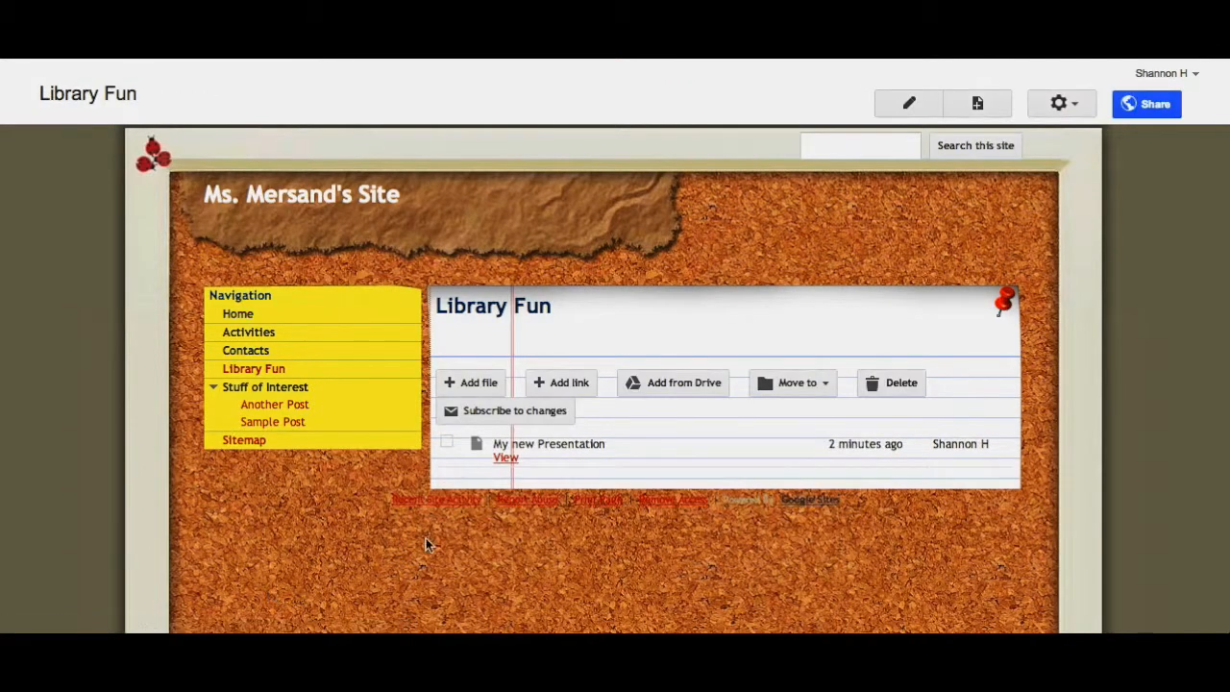
- Open the Stuff of Interest page and browse through its posts
{"action": "left_click", "coordinate": [271, 387]}
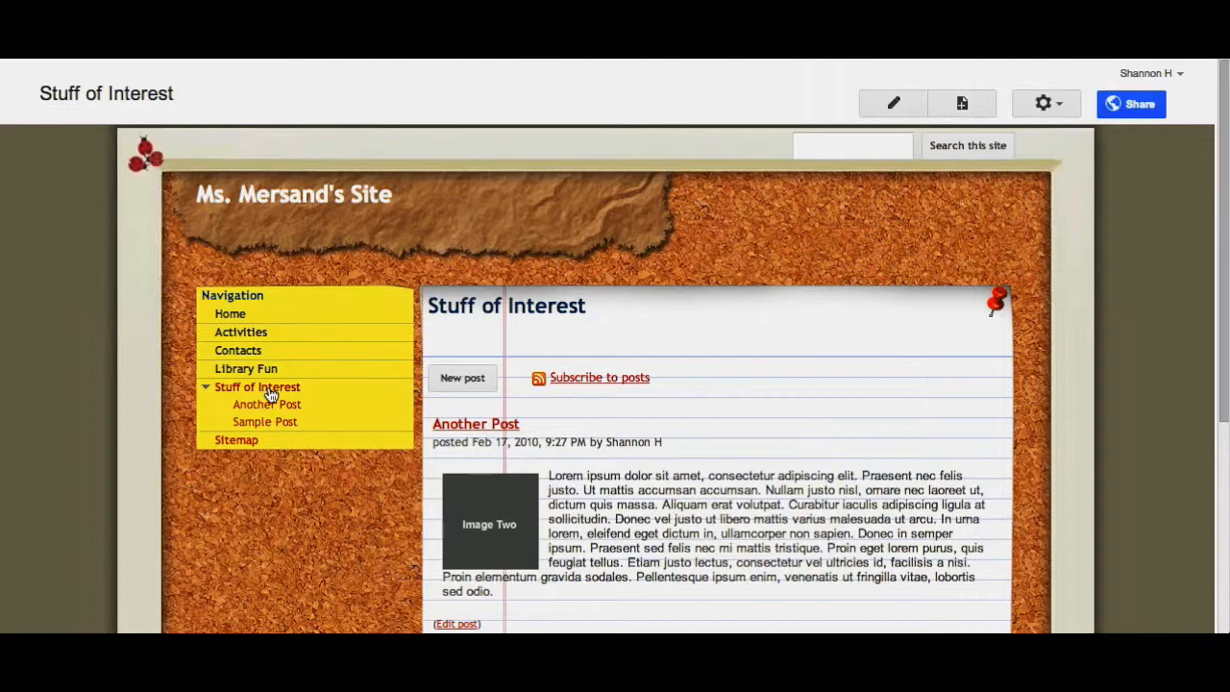
{"action": "scroll", "coordinate": [1028, 361], "scroll_direction": "down", "scroll_amount": 2}
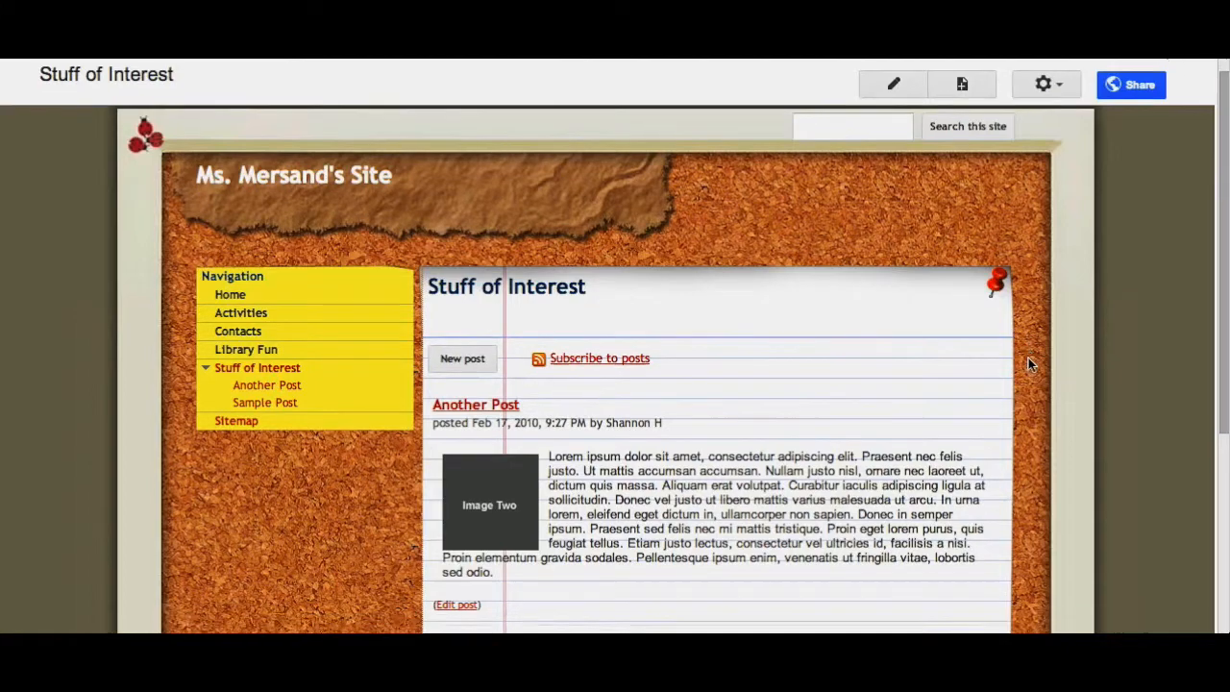
{"action": "scroll", "coordinate": [1029, 361], "scroll_direction": "down", "scroll_amount": 5}
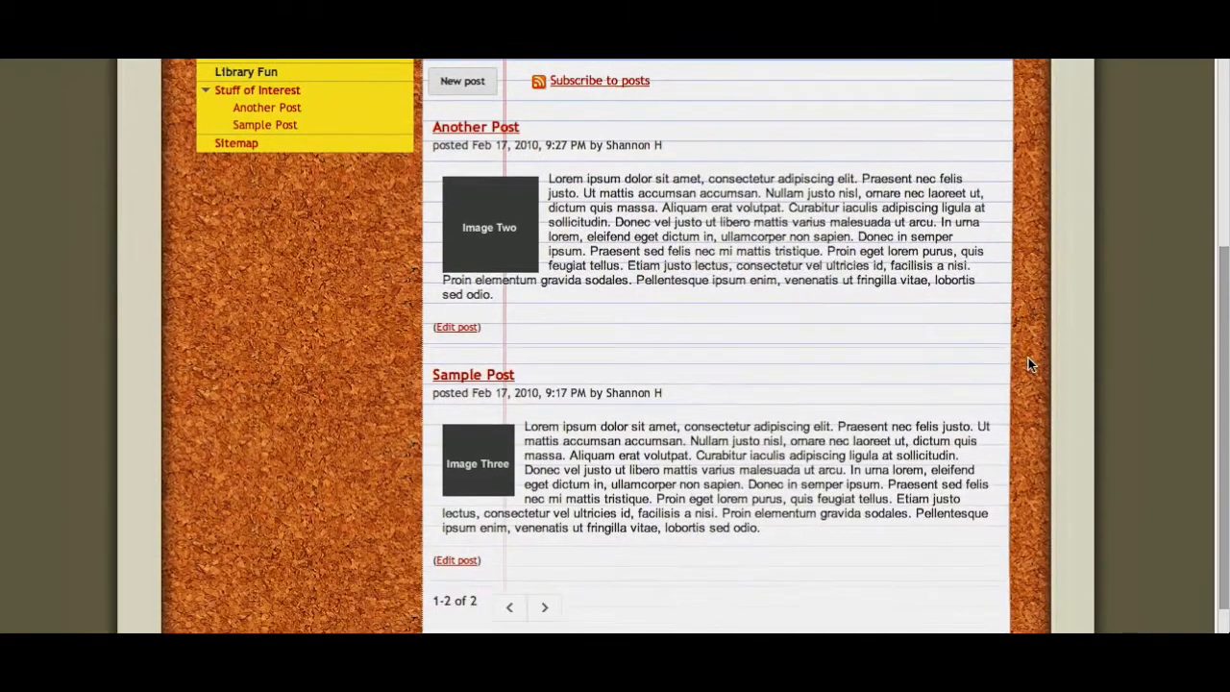
{"action": "scroll", "coordinate": [1028, 360], "scroll_direction": "up", "scroll_amount": 1}
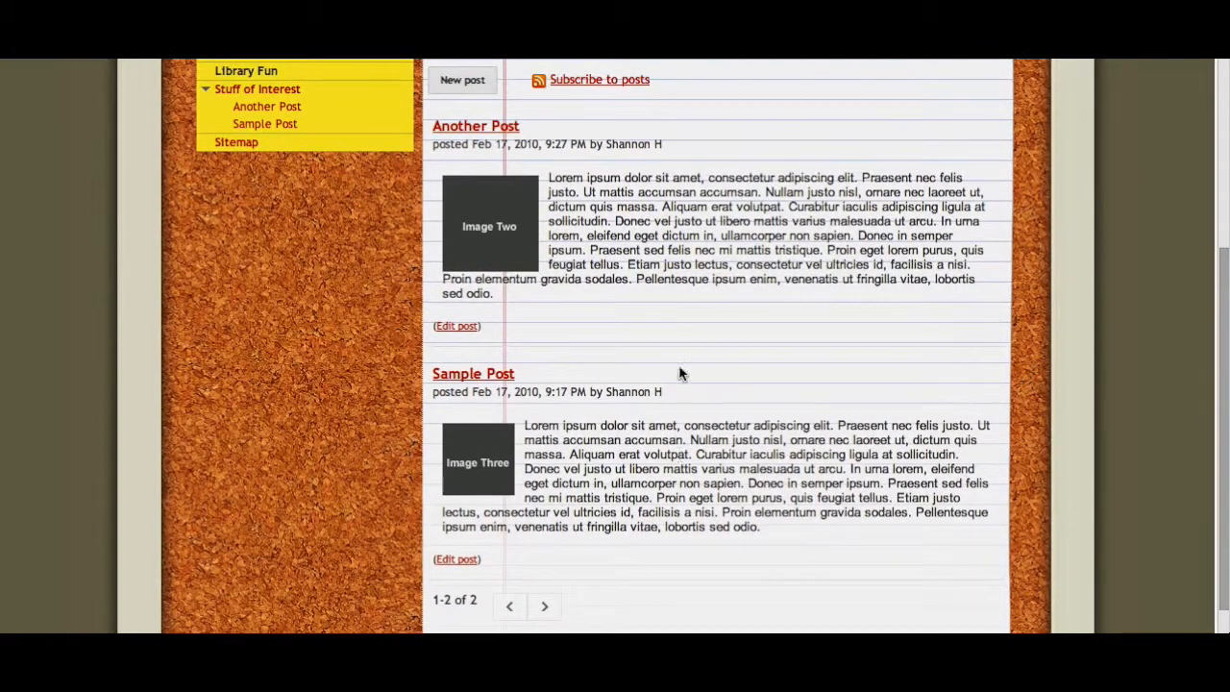
{"action": "scroll", "coordinate": [675, 223], "scroll_direction": "up", "scroll_amount": 1}
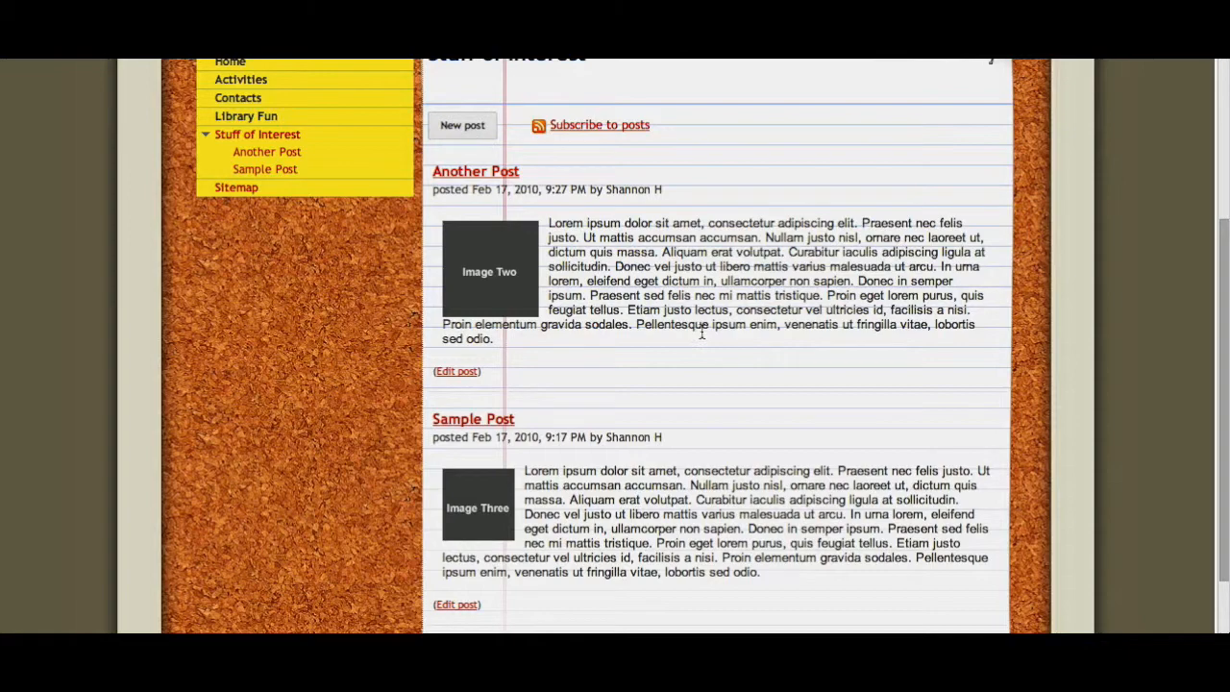
{"action": "scroll", "coordinate": [668, 414], "scroll_direction": "up", "scroll_amount": 3}
{"action": "scroll", "coordinate": [668, 414], "scroll_direction": "down", "scroll_amount": 3}
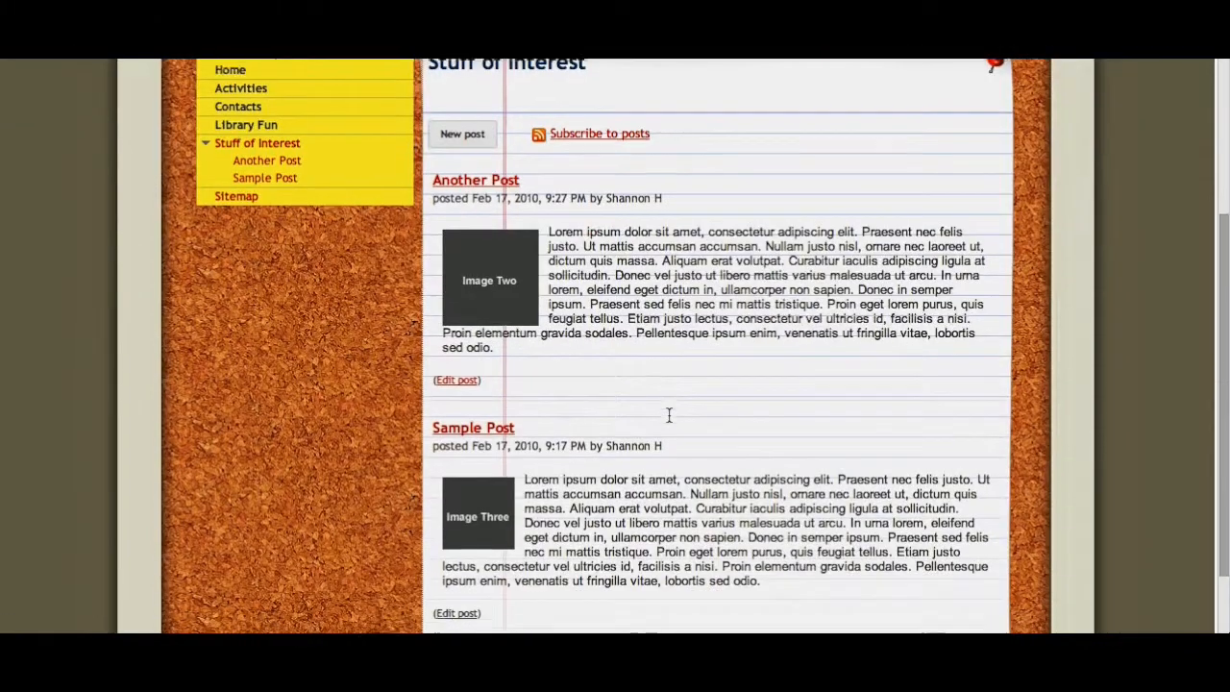